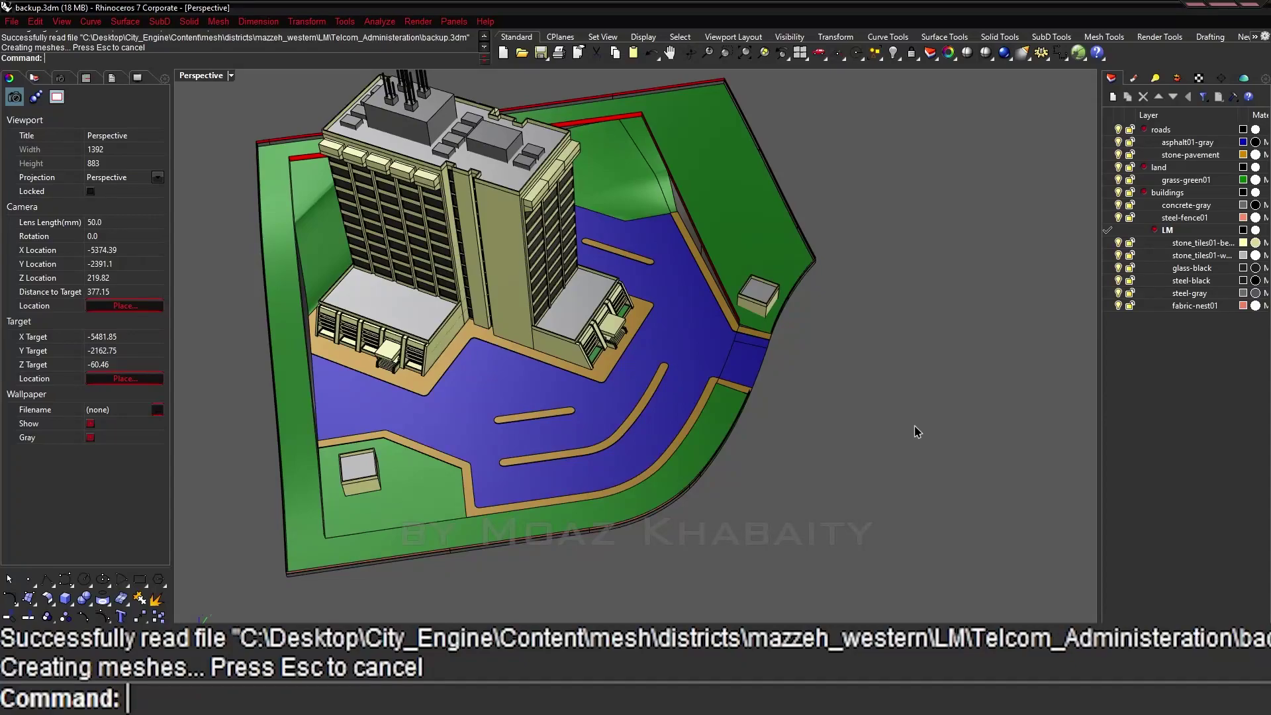
pyautogui.write('Farsi')
# Launch the Farsi Nevis Rose plugin holding the Arabic institution name, Arial font, height 9.0.
pyautogui.press('Return')
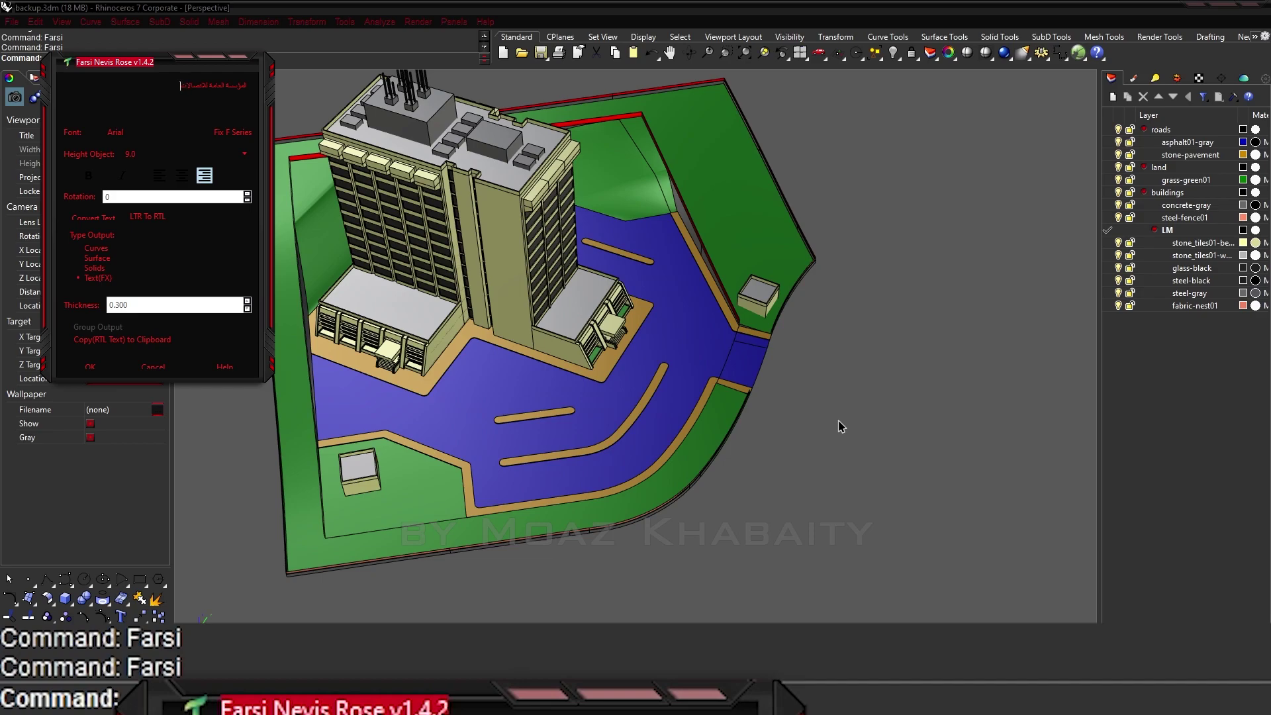
# Insert the Arabic institution name beside the site in Perspective and select the new text.
pyautogui.click(88, 362)
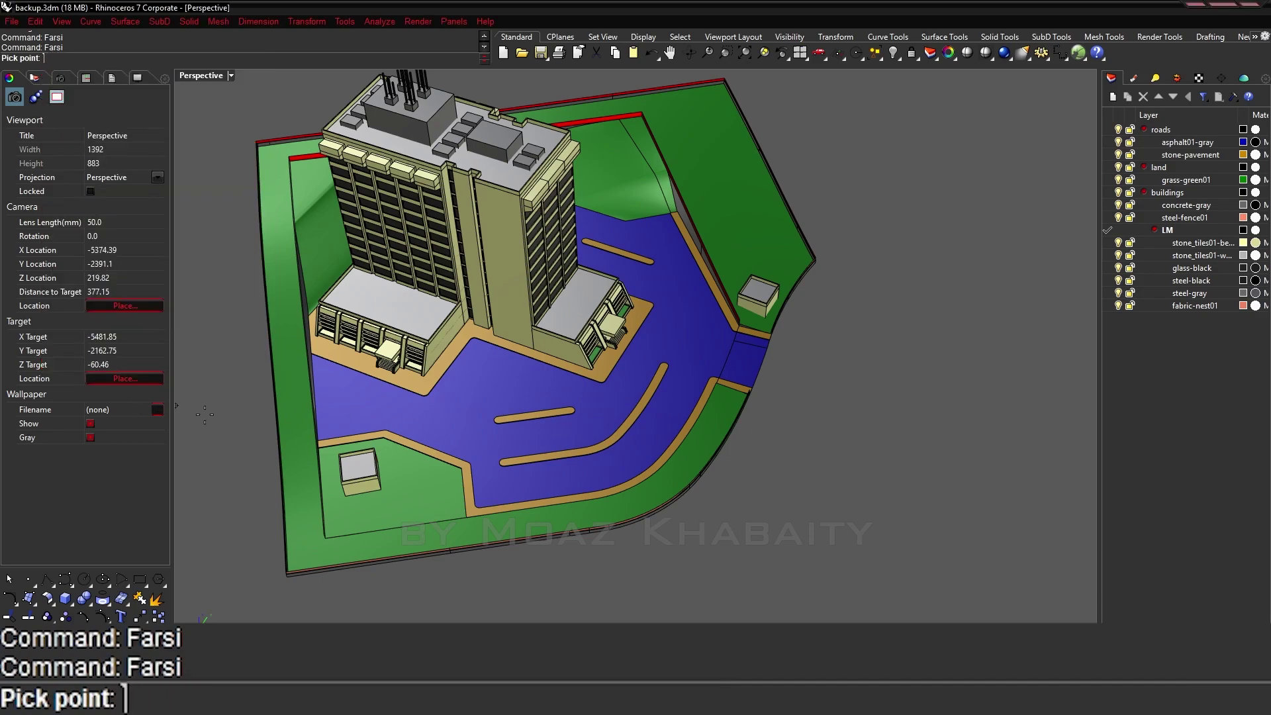
pyautogui.click(768, 522)
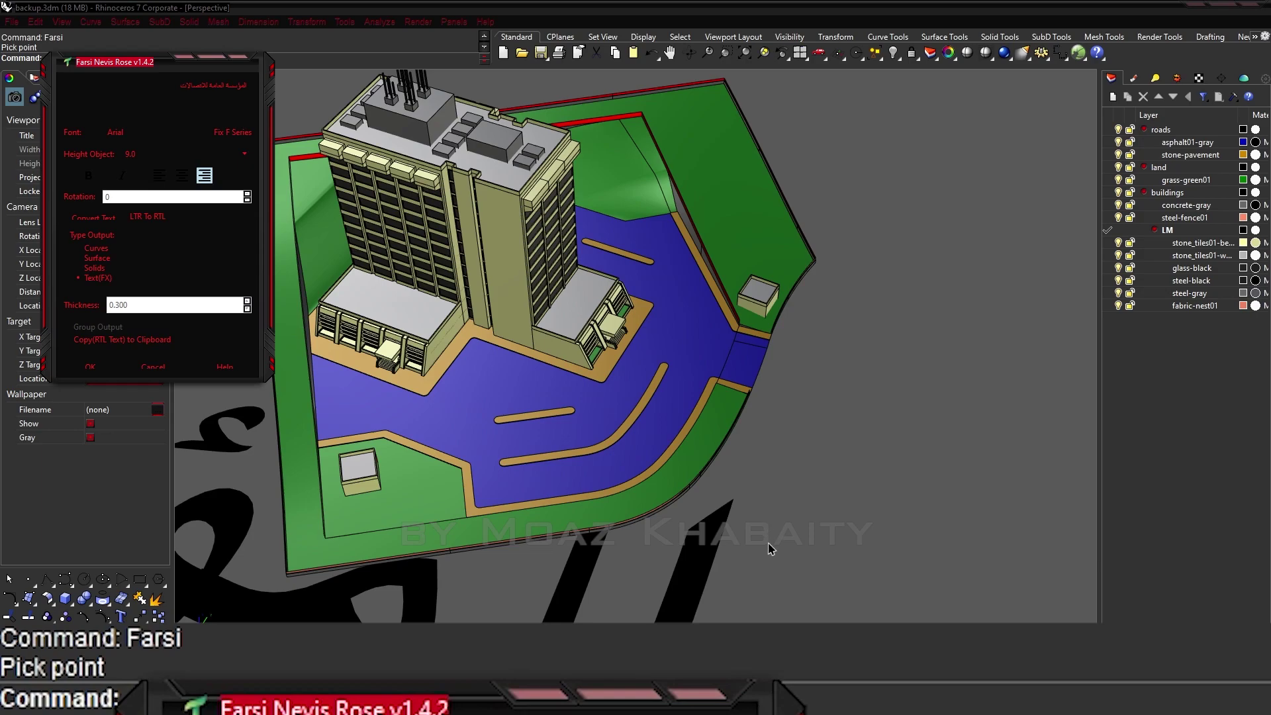
pyautogui.scroll(-5, 831, 482)
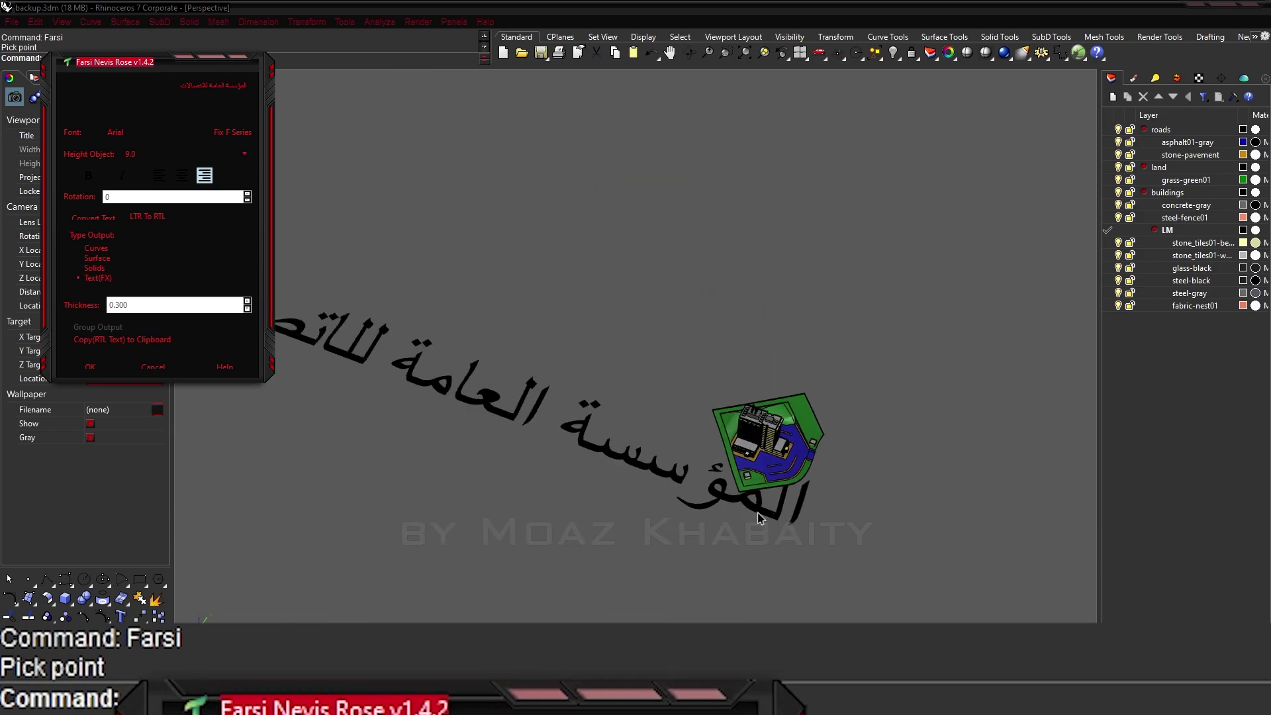
pyautogui.click(535, 415)
pyautogui.scroll(-1, 584, 474)
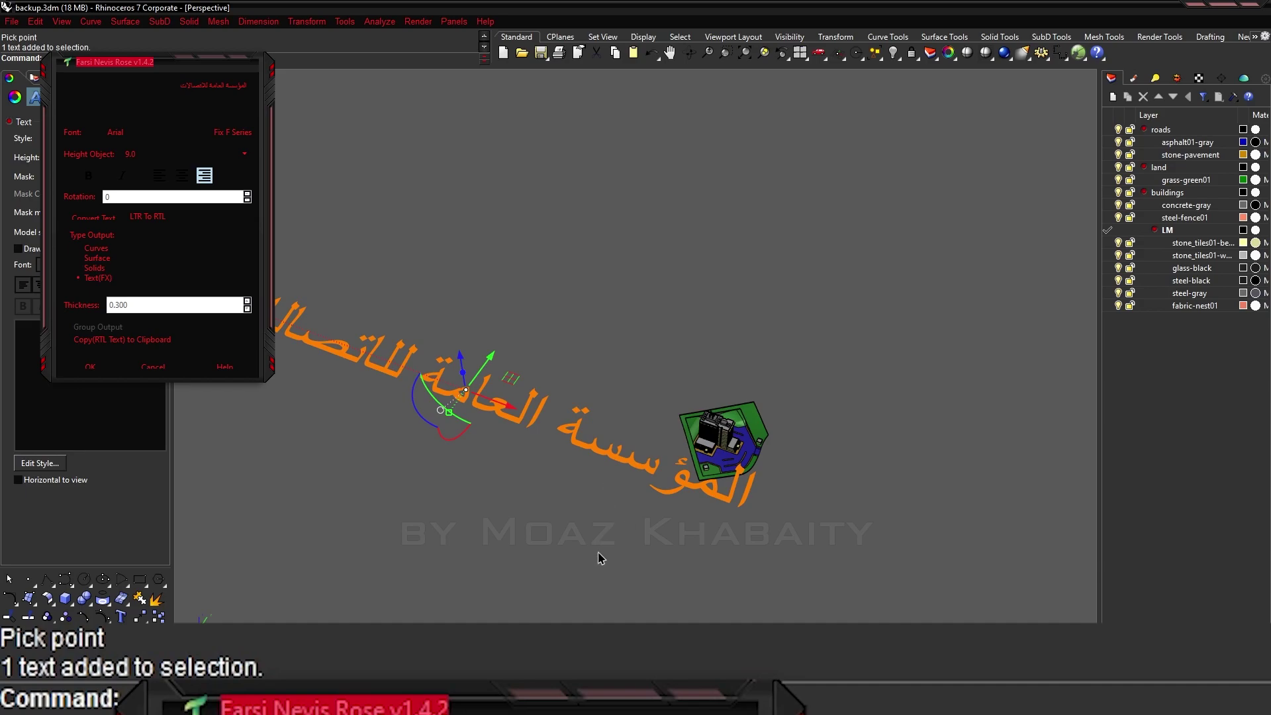
# Move the Arabic text lower and to the right, in front of the site model.
pyautogui.moveTo(600, 558)
pyautogui.mouseDown(button='right')
pyautogui.moveTo(636, 503)
pyautogui.moveTo(522, 454)
pyautogui.mouseUp(button='right')
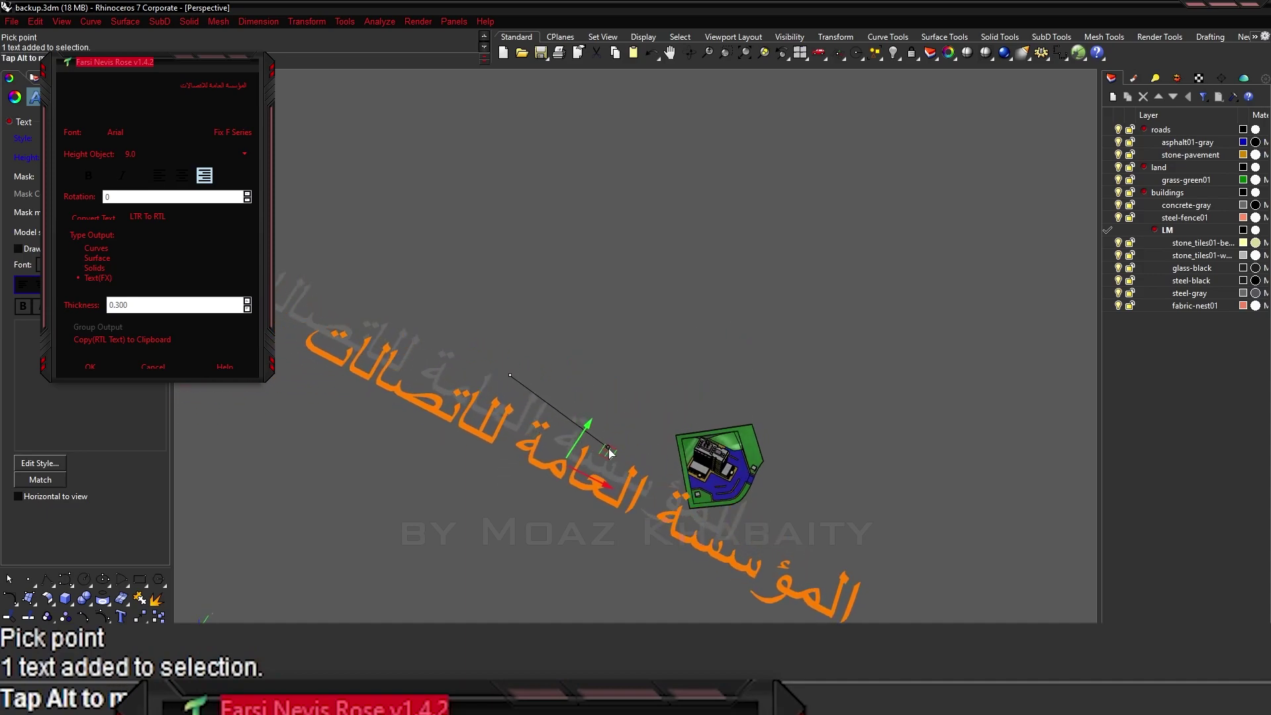
pyautogui.moveTo(609, 452); pyautogui.dragTo(608, 468)
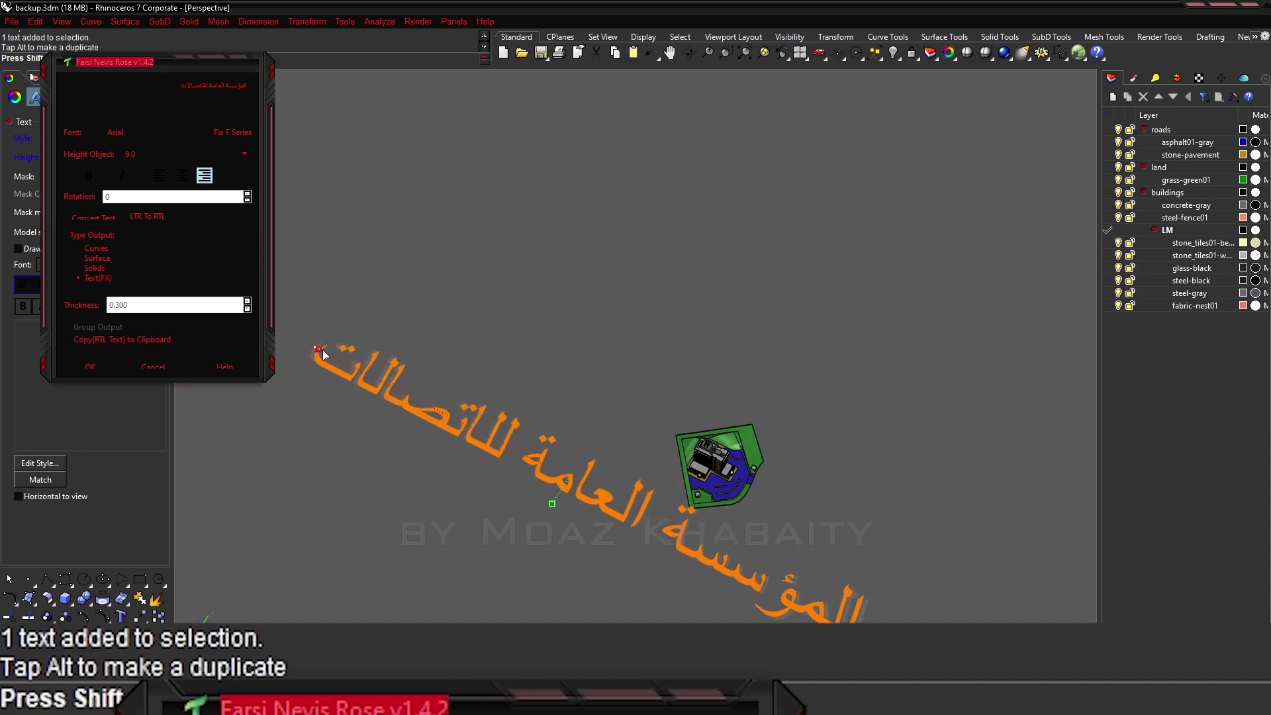
pyautogui.moveTo(411, 397); pyautogui.dragTo(434, 405)
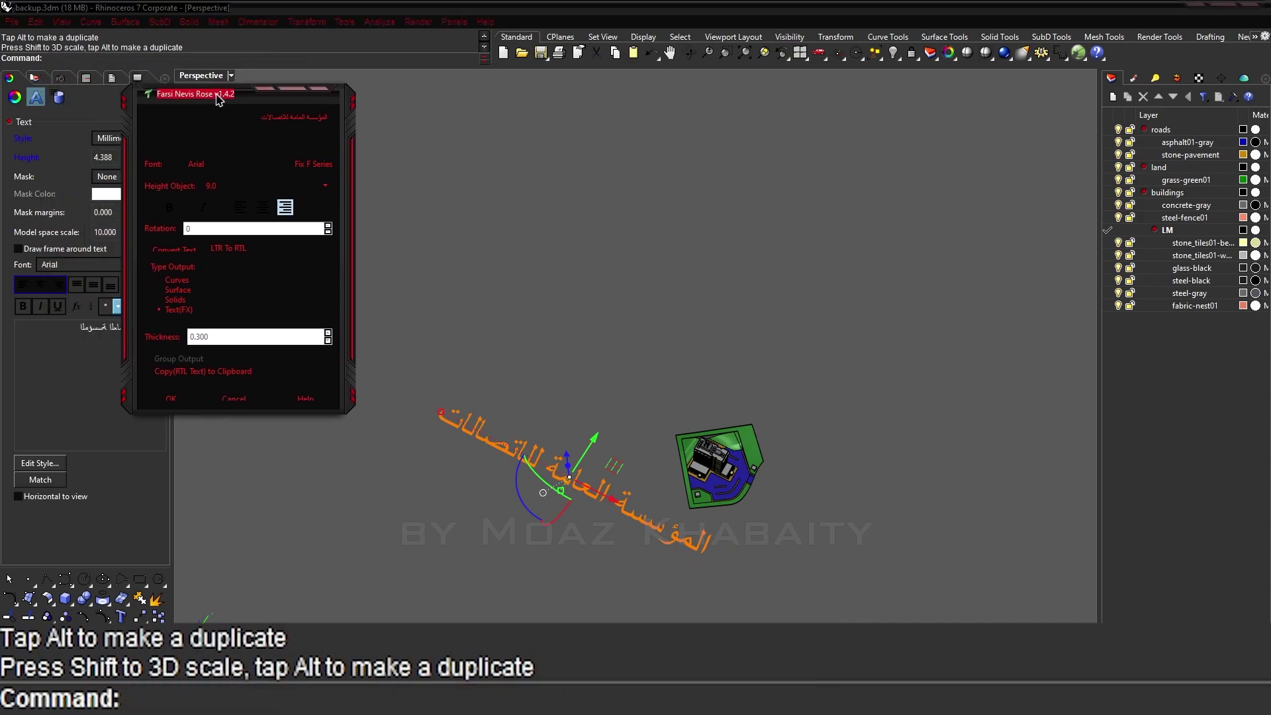
pyautogui.moveTo(135, 62); pyautogui.dragTo(278, 101)
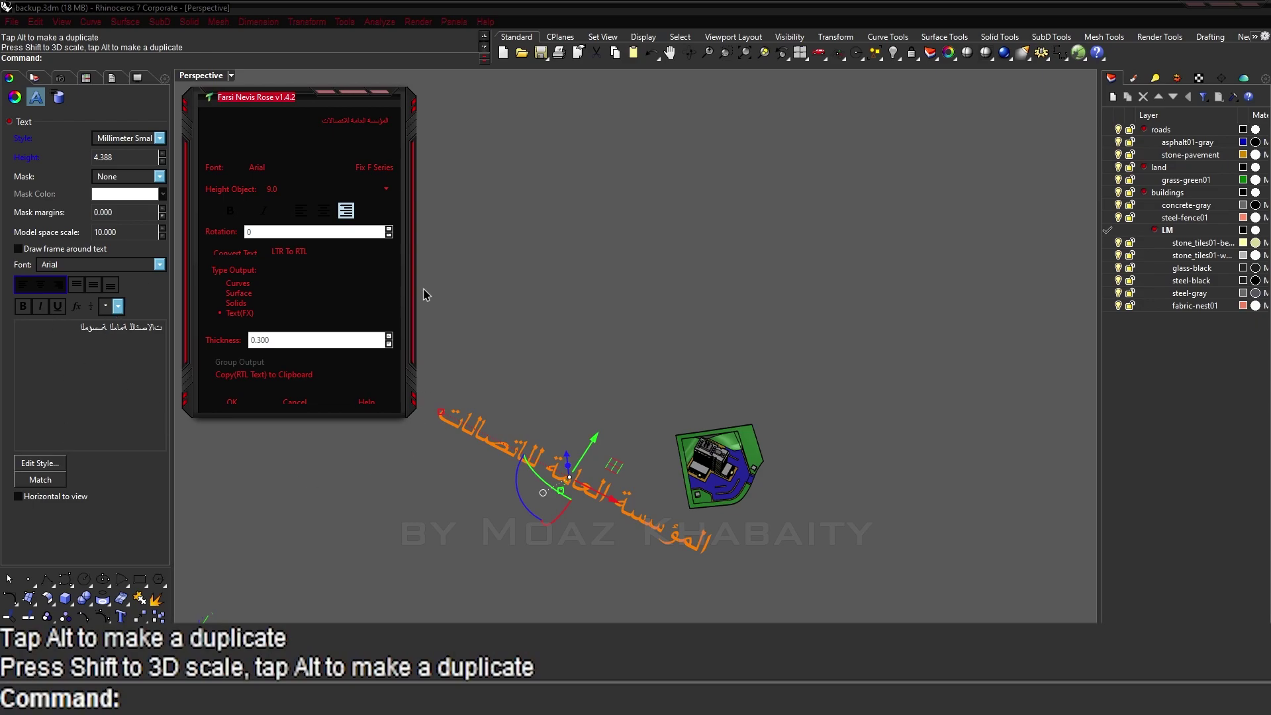
pyautogui.moveTo(624, 501); pyautogui.dragTo(722, 517, button='right')
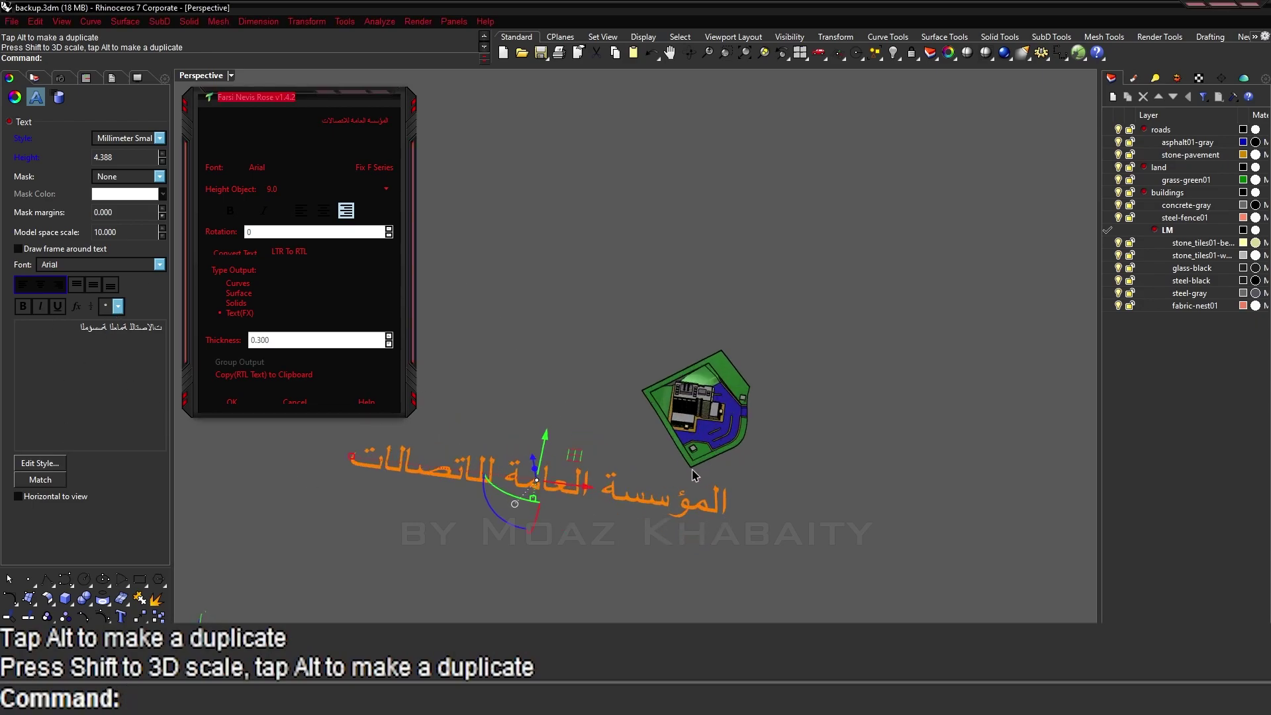
pyautogui.moveTo(536, 458); pyautogui.dragTo(582, 470)
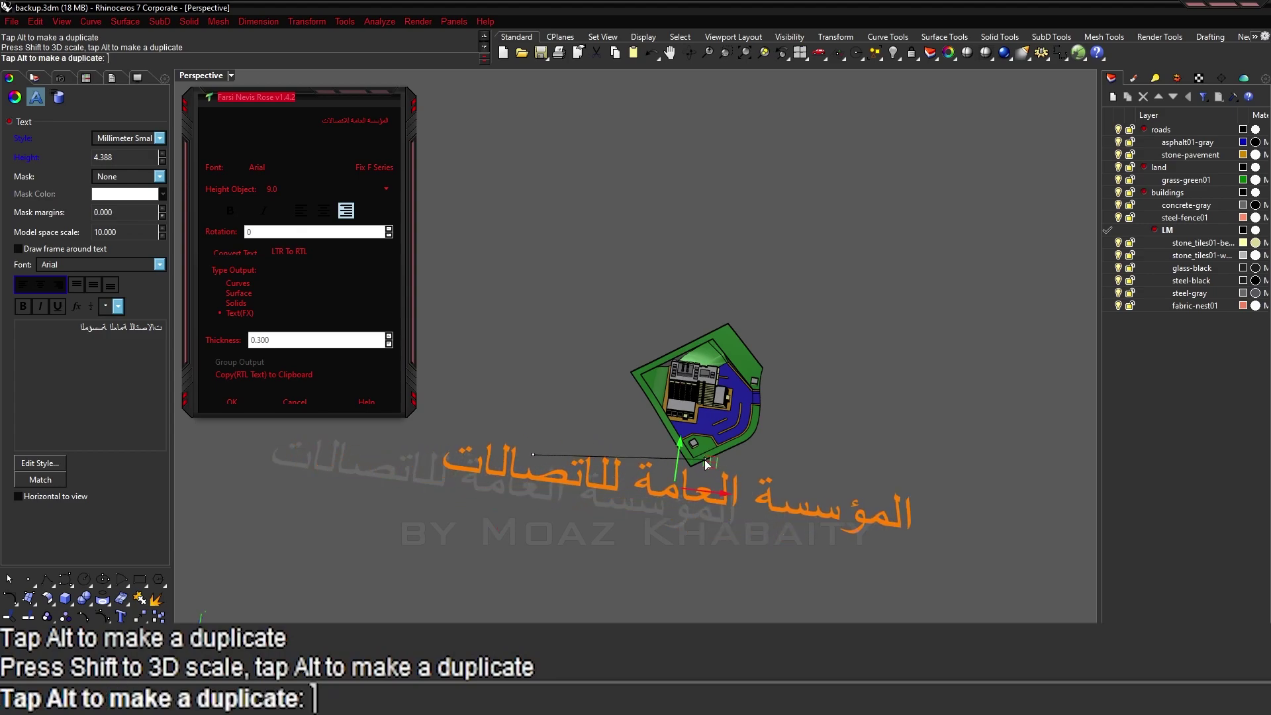
pyautogui.moveTo(704, 459); pyautogui.dragTo(486, 463)
pyautogui.moveTo(486, 463)
pyautogui.mouseDown(button='right')
pyautogui.moveTo(480, 510)
pyautogui.moveTo(318, 470)
pyautogui.mouseUp(button='right')
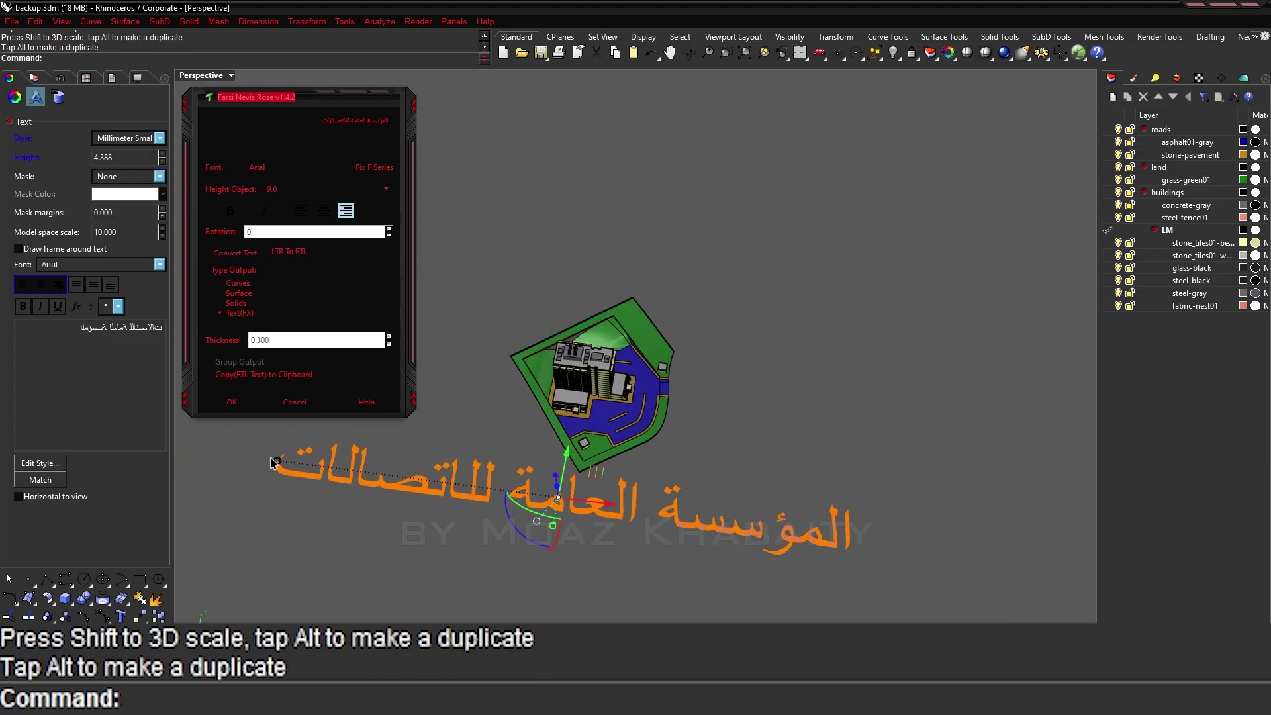
# Scale the Arabic text from its left end down to height 0.773 and close the Farsi plugin.
pyautogui.moveTo(273, 461); pyautogui.dragTo(299, 470)
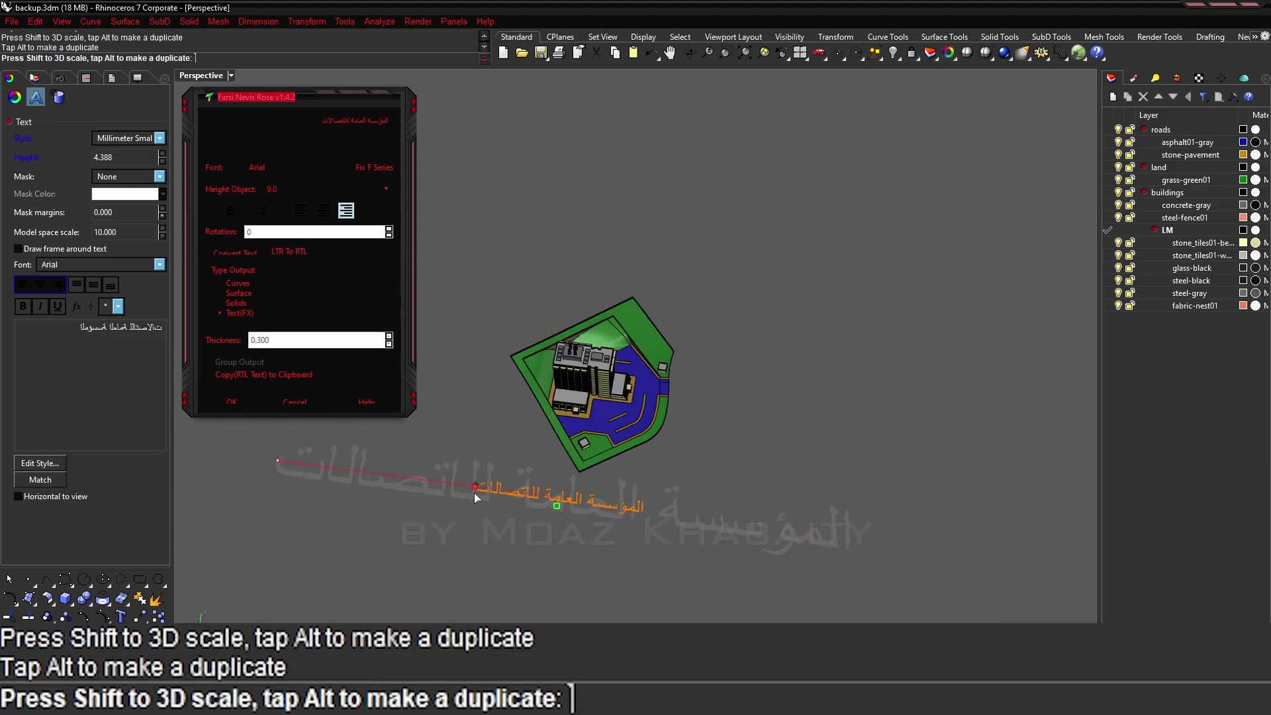
pyautogui.moveTo(422, 490); pyautogui.dragTo(856, 440)
pyautogui.scroll(5, 560, 501)
pyautogui.moveTo(573, 433); pyautogui.dragTo(664, 442)
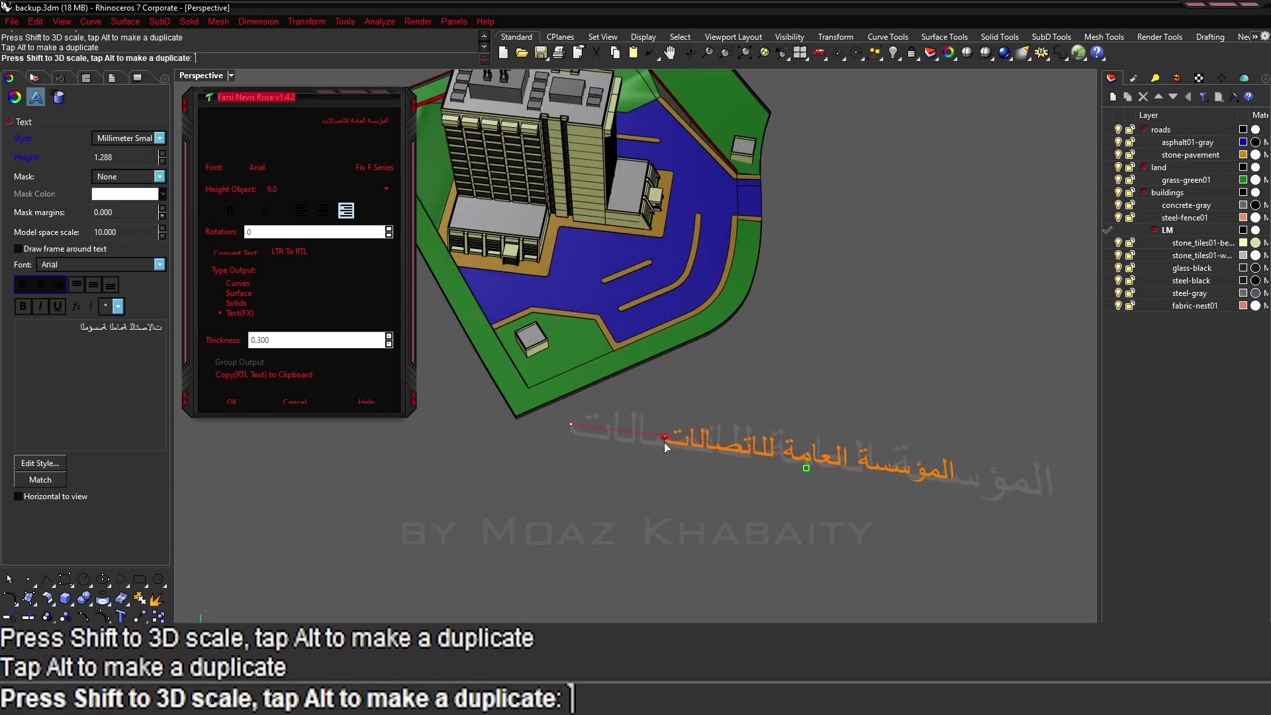
pyautogui.scroll(2, 849, 463)
pyautogui.moveTo(849, 463); pyautogui.dragTo(788, 442, button='right')
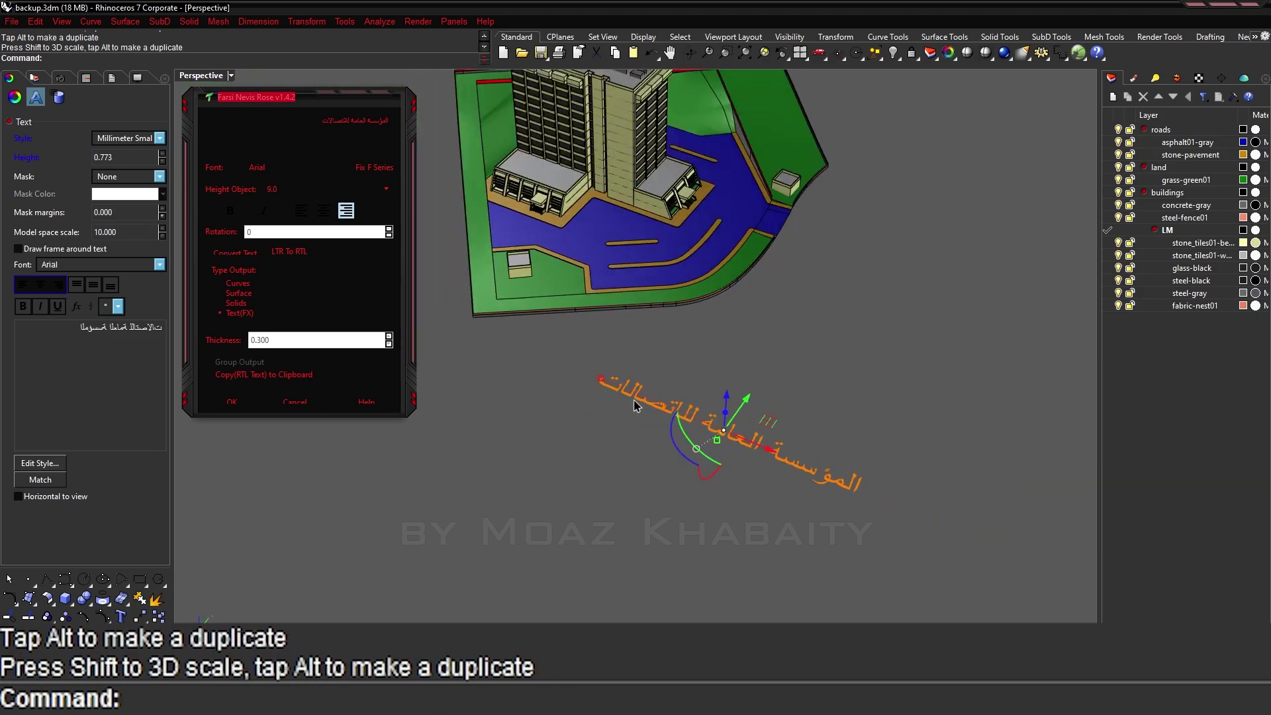
pyautogui.click(233, 401)
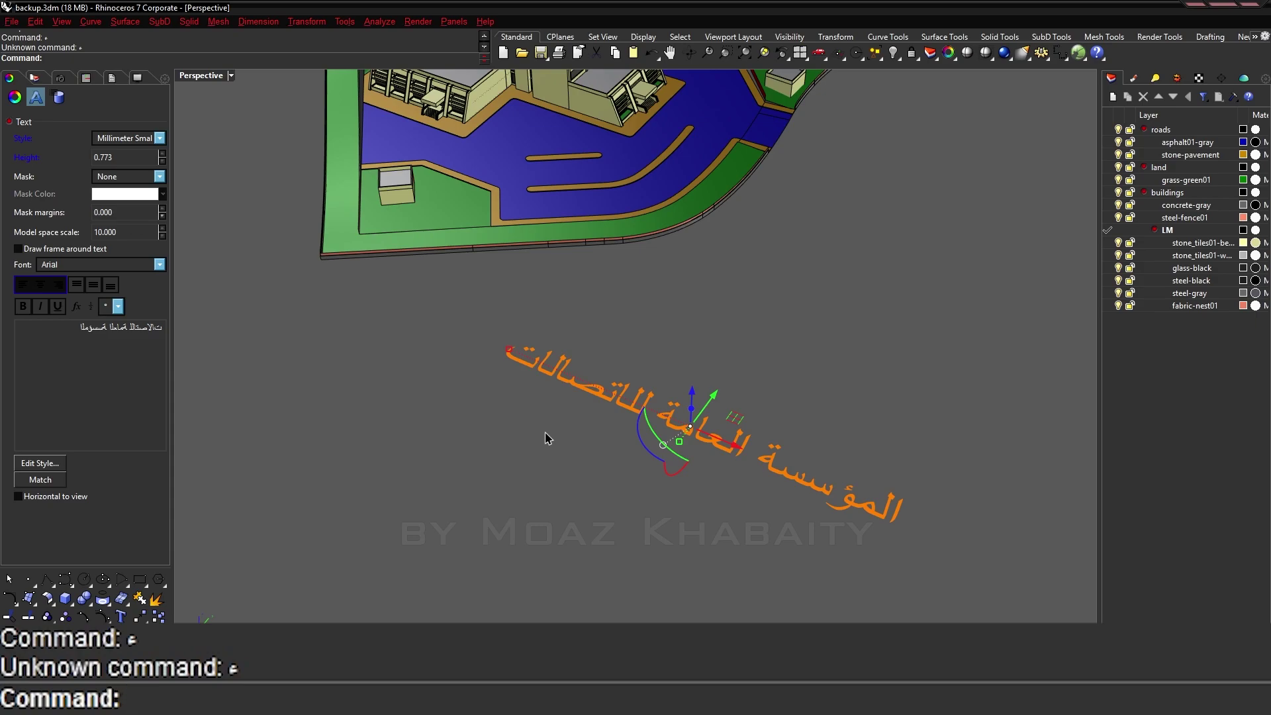
# Explode the Arabic text into letter outline curves.
pyautogui.write('explode')
pyautogui.press('Return')
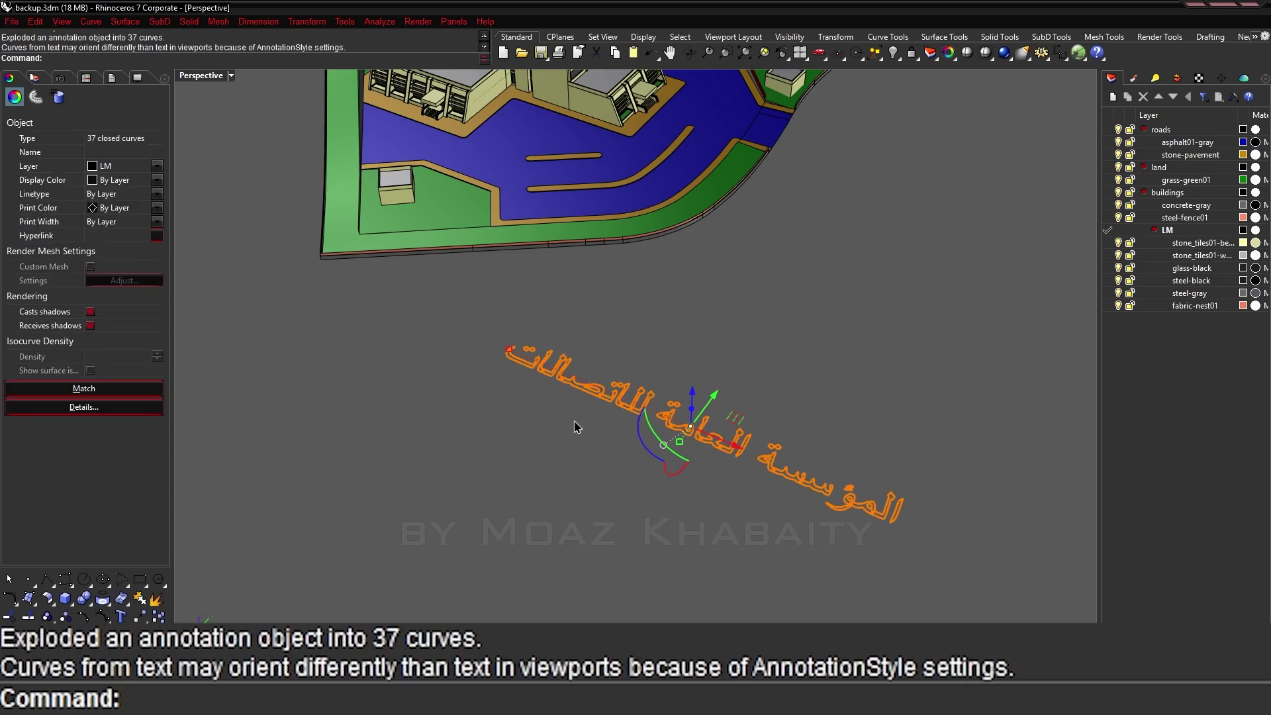
pyautogui.moveTo(575, 427); pyautogui.dragTo(744, 448, button='right')
pyautogui.scroll(4, 876, 431)
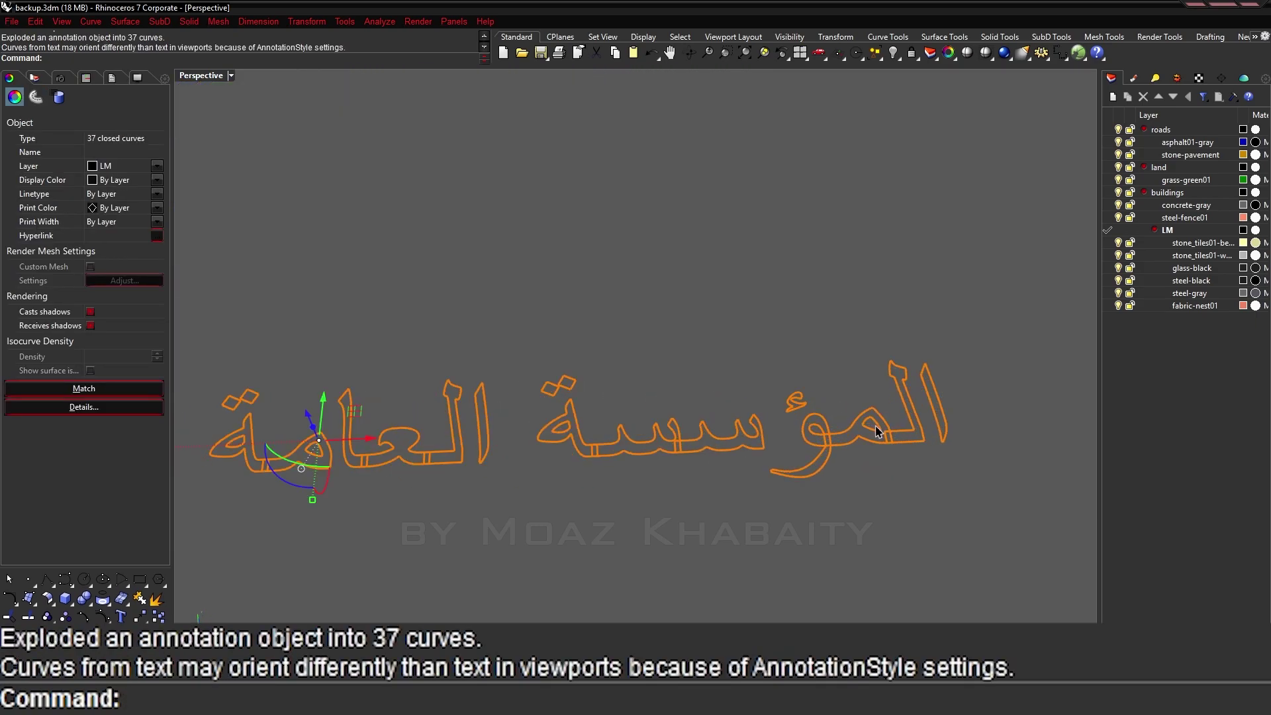
pyautogui.scroll(2, 877, 431)
# Trim the overlapping letter curves and select the joined and open outlines for cleanup.
pyautogui.write('trim')
pyautogui.press('Return')
pyautogui.scroll(5, 915, 452)
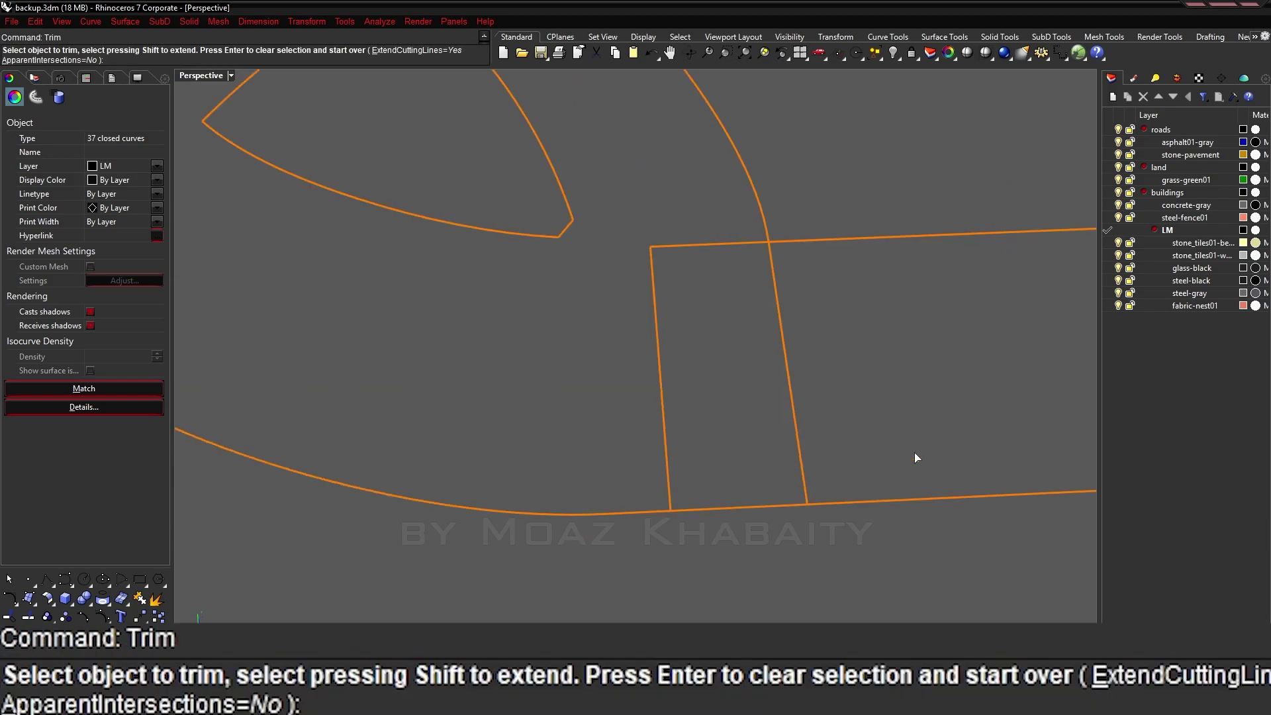
pyautogui.scroll(-3, 891, 431)
pyautogui.click(836, 425)
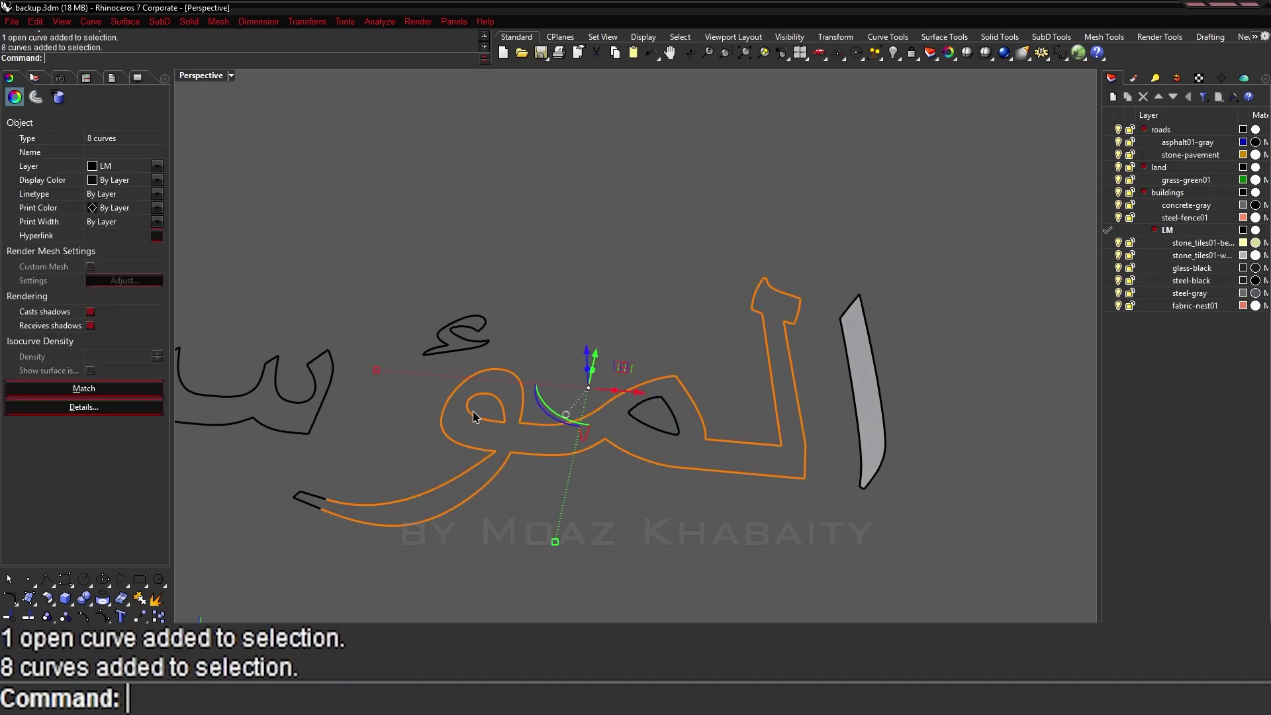
pyautogui.click(506, 427)
pyautogui.click(549, 458)
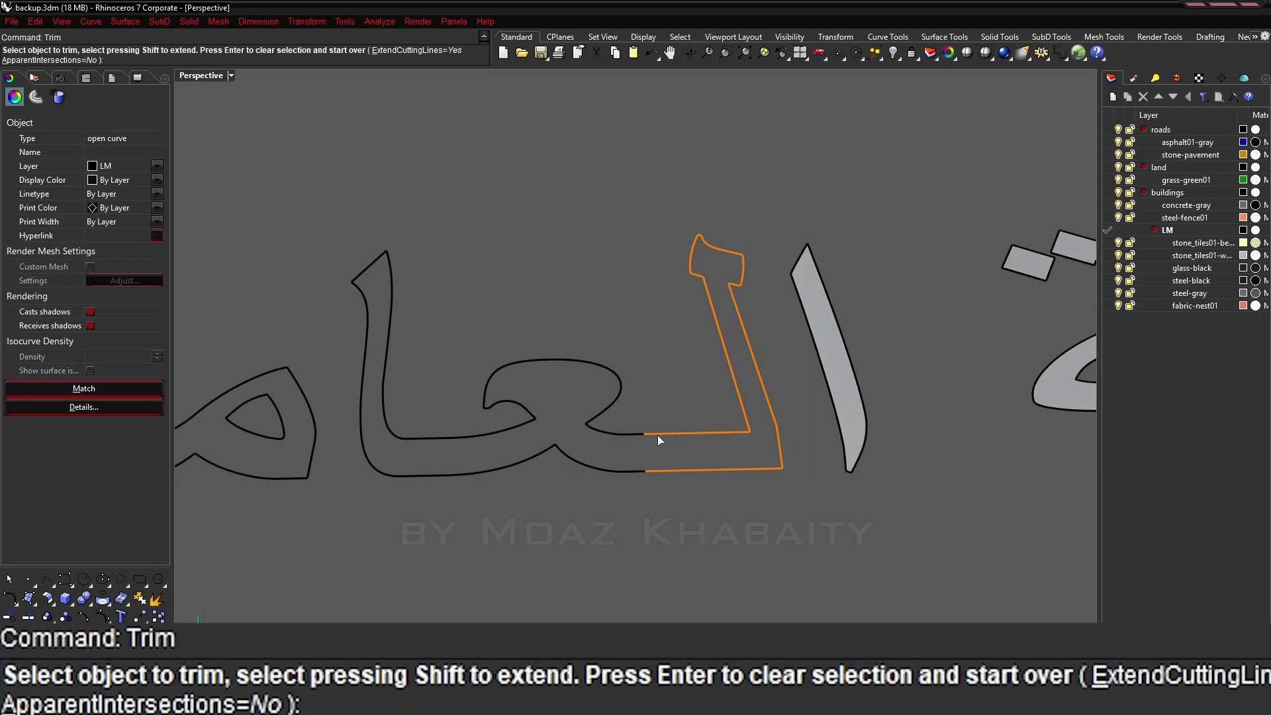
pyautogui.click(657, 435)
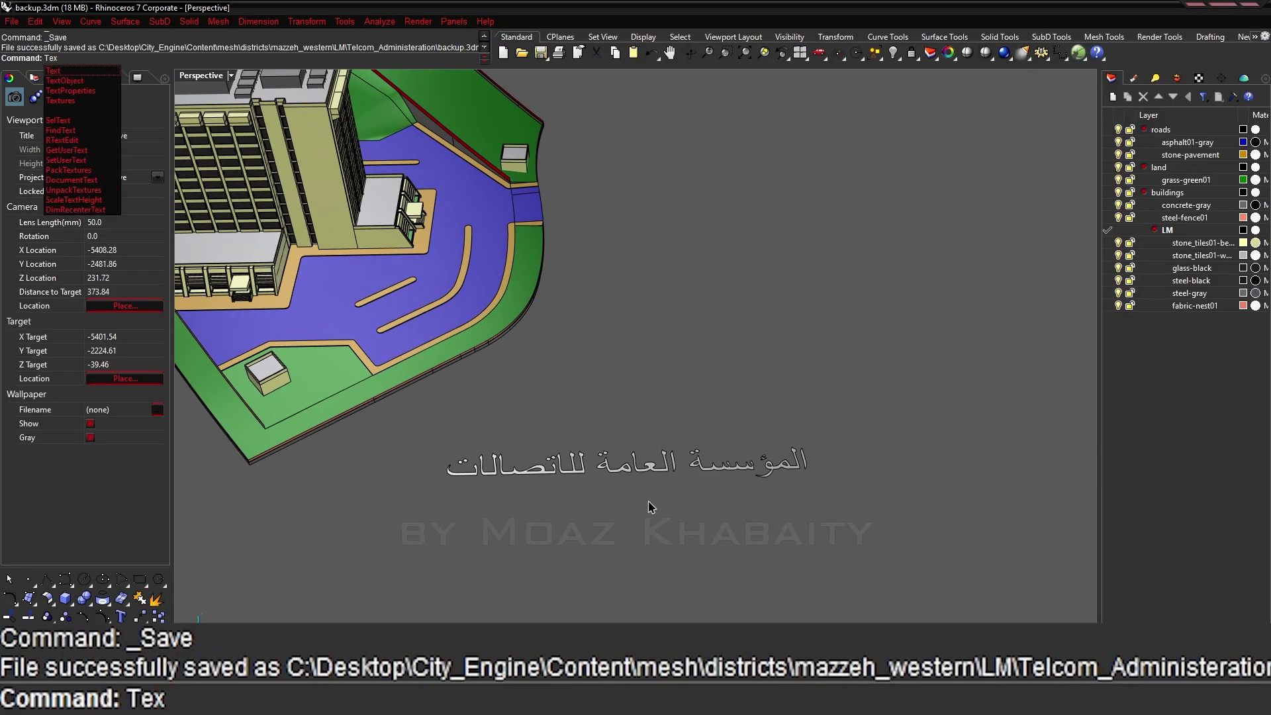
# Add the S.T.E text below the Arabic name.
pyautogui.press('Return')
pyautogui.write('Text')
pyautogui.press('Return')
pyautogui.write('S TE')
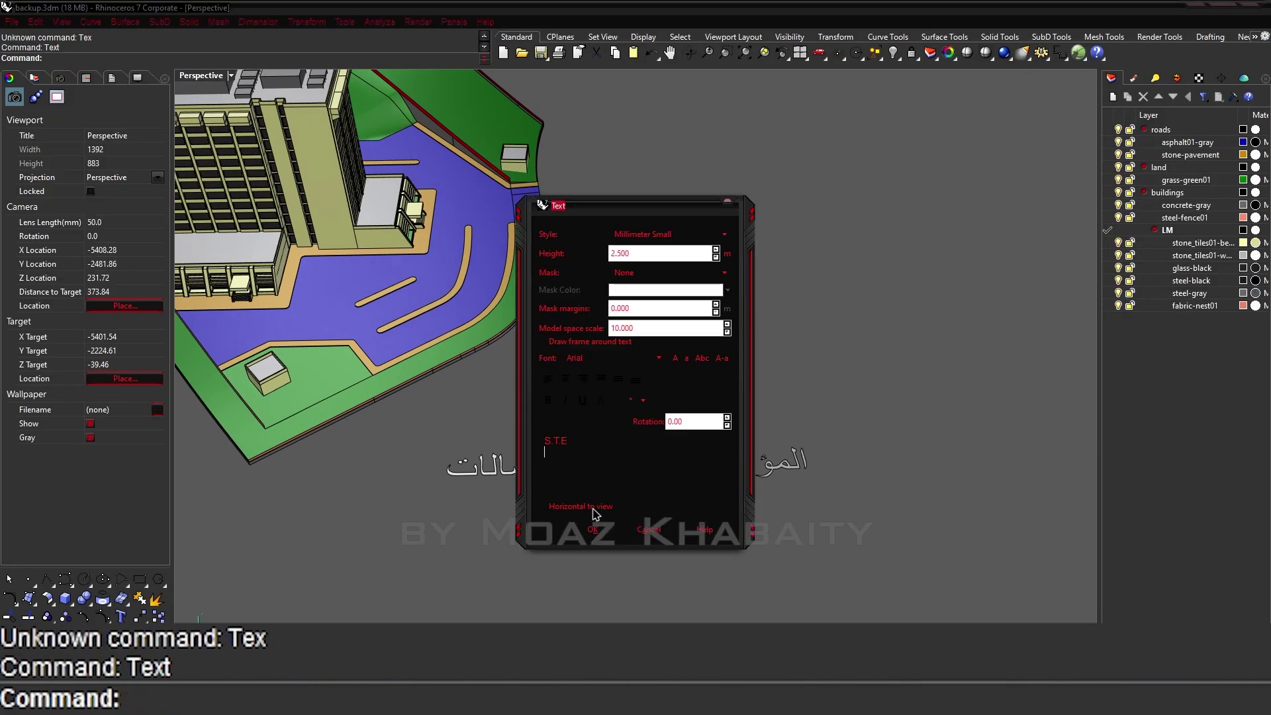
pyautogui.click(593, 529)
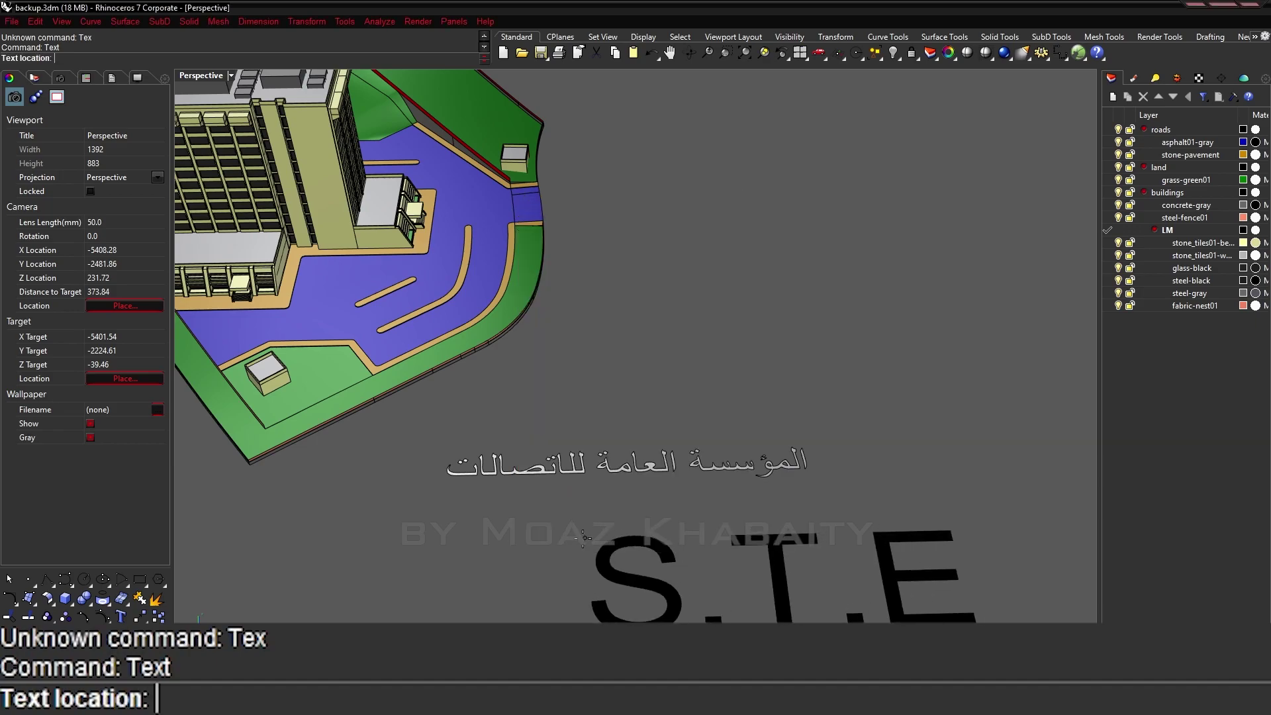
pyautogui.scroll(3, 520, 585)
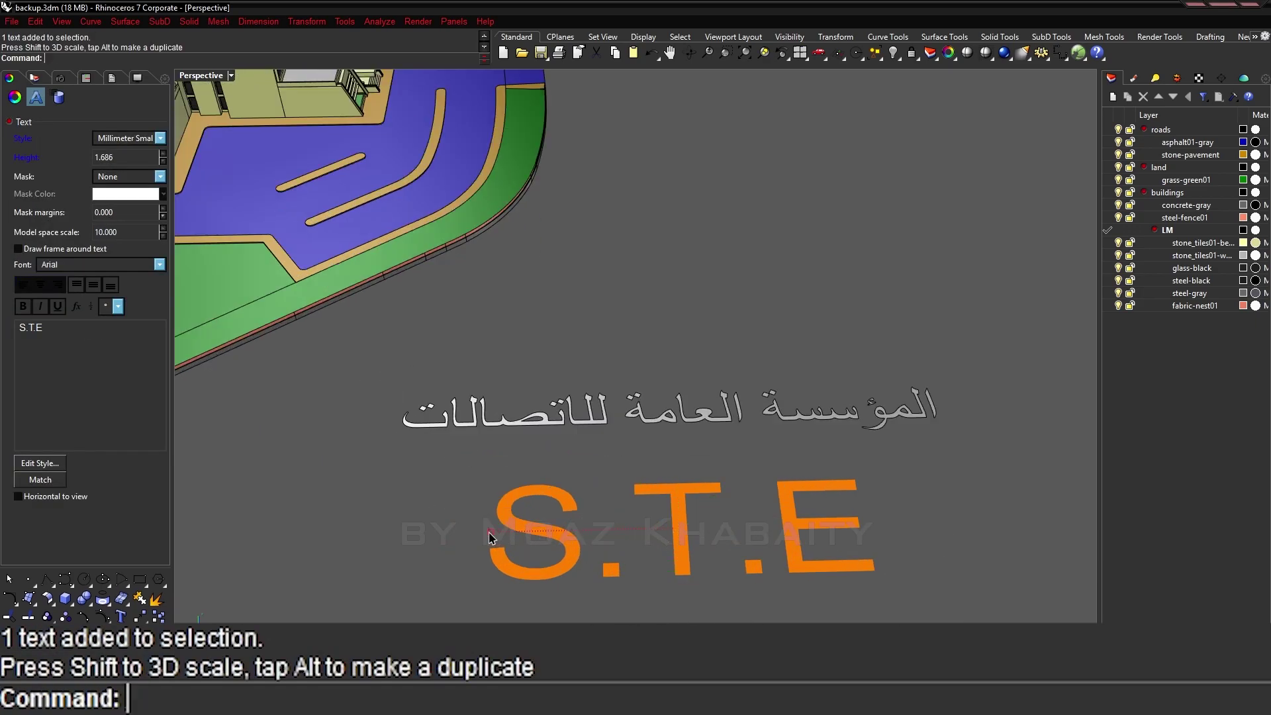
pyautogui.scroll(3, 662, 523)
# Delete the leftover letter outline curves.
pyautogui.press('Delete')
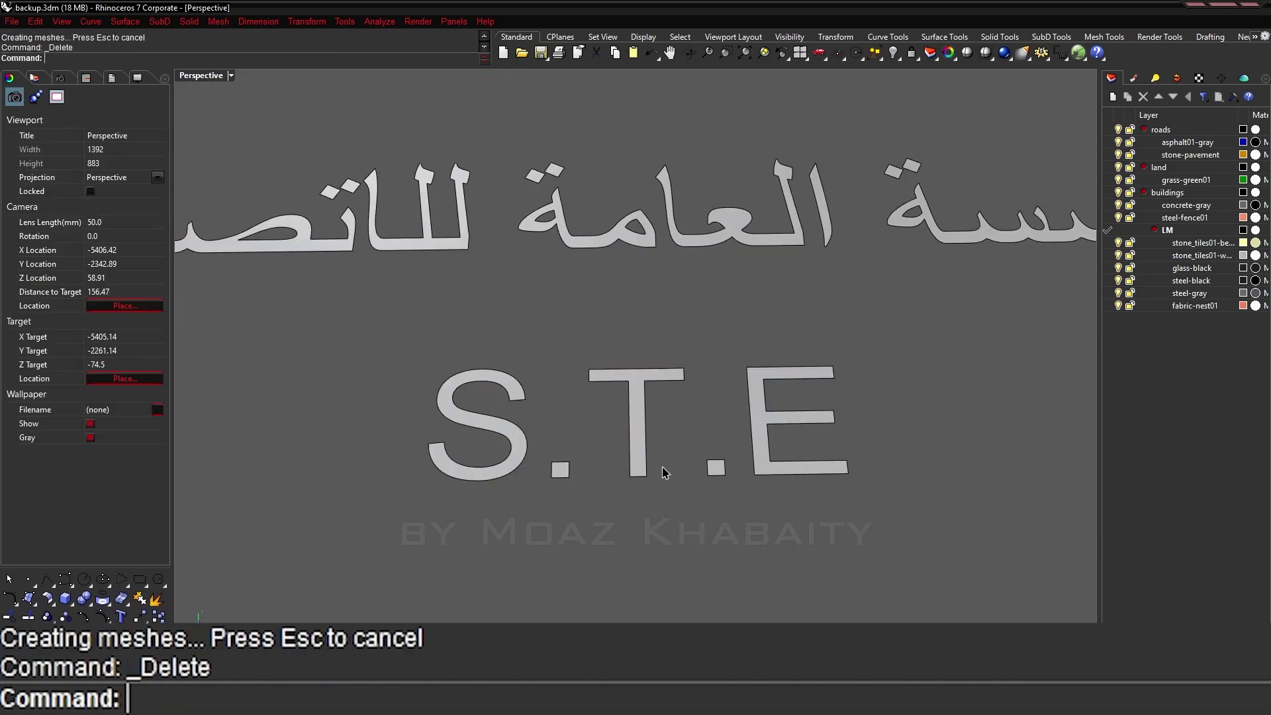
pyautogui.scroll(-10, 665, 472)
pyautogui.scroll(3, 665, 473)
# Place the Syrian Telecom logo picture beside the site.
pyautogui.click(857, 369)
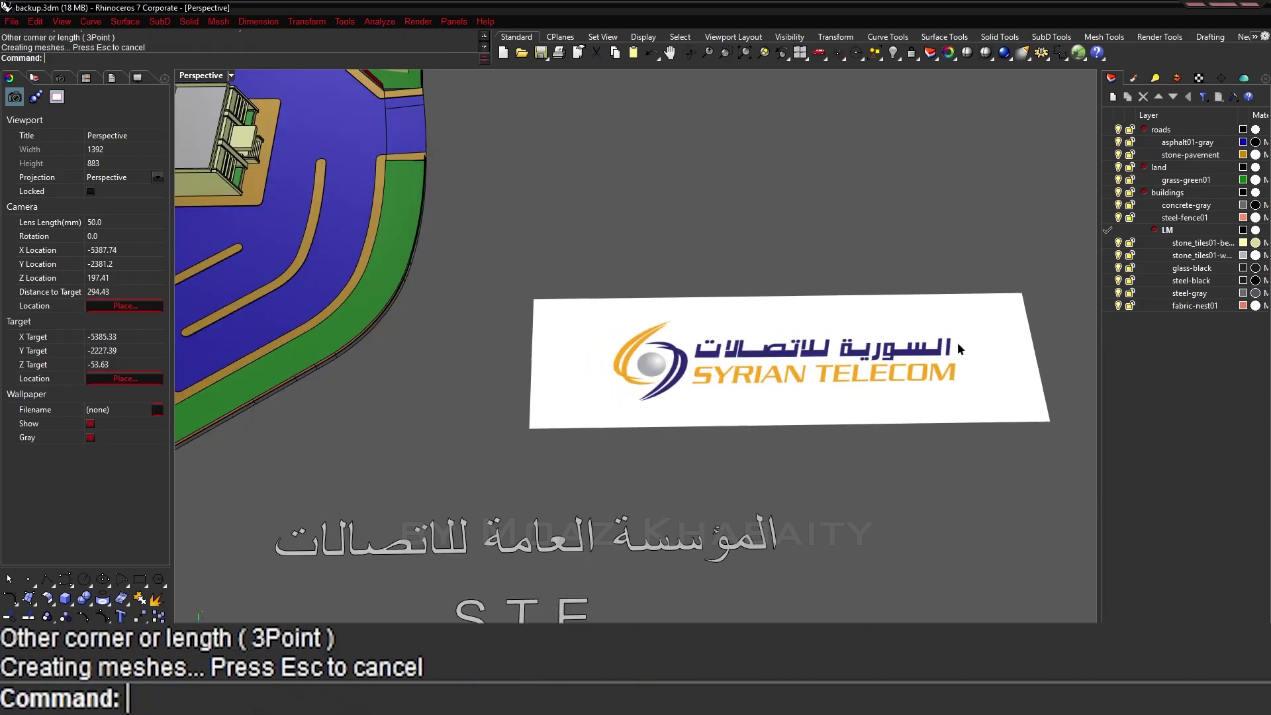
pyautogui.scroll(5, 952, 332)
pyautogui.scroll(-2, 880, 370)
# Draw guide polylines over the logo's Arabic letters, lock the picture, and select two guide curves.
pyautogui.write('polyline')
pyautogui.press('Return')
pyautogui.click(886, 344)
pyautogui.press('Escape')
pyautogui.scroll(-3, 839, 578)
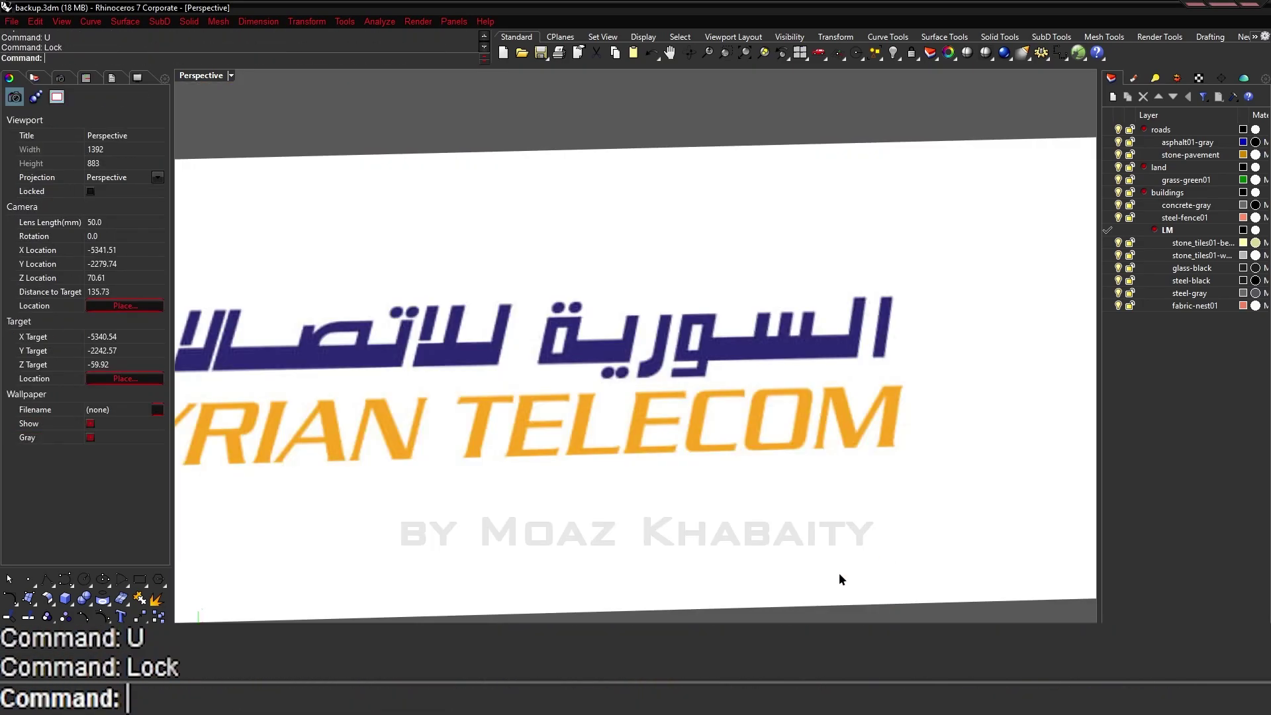
pyautogui.scroll(4, 821, 344)
pyautogui.click(821, 344)
pyautogui.keyDown('shift'); pyautogui.click(829, 301); pyautogui.keyUp('shift')
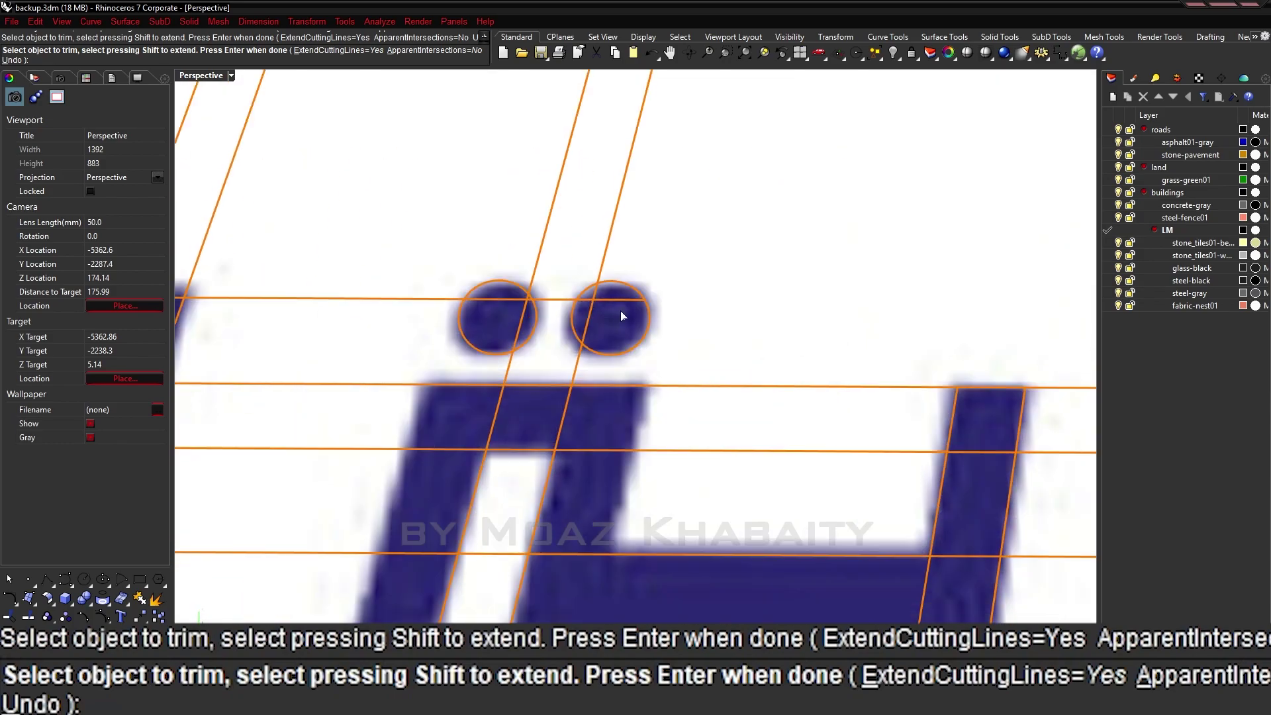
# Trim the guide lines back to the Arabic letter outlines, starting with the excess below the dot.
pyautogui.click(525, 300)
pyautogui.scroll(-2, 609, 438)
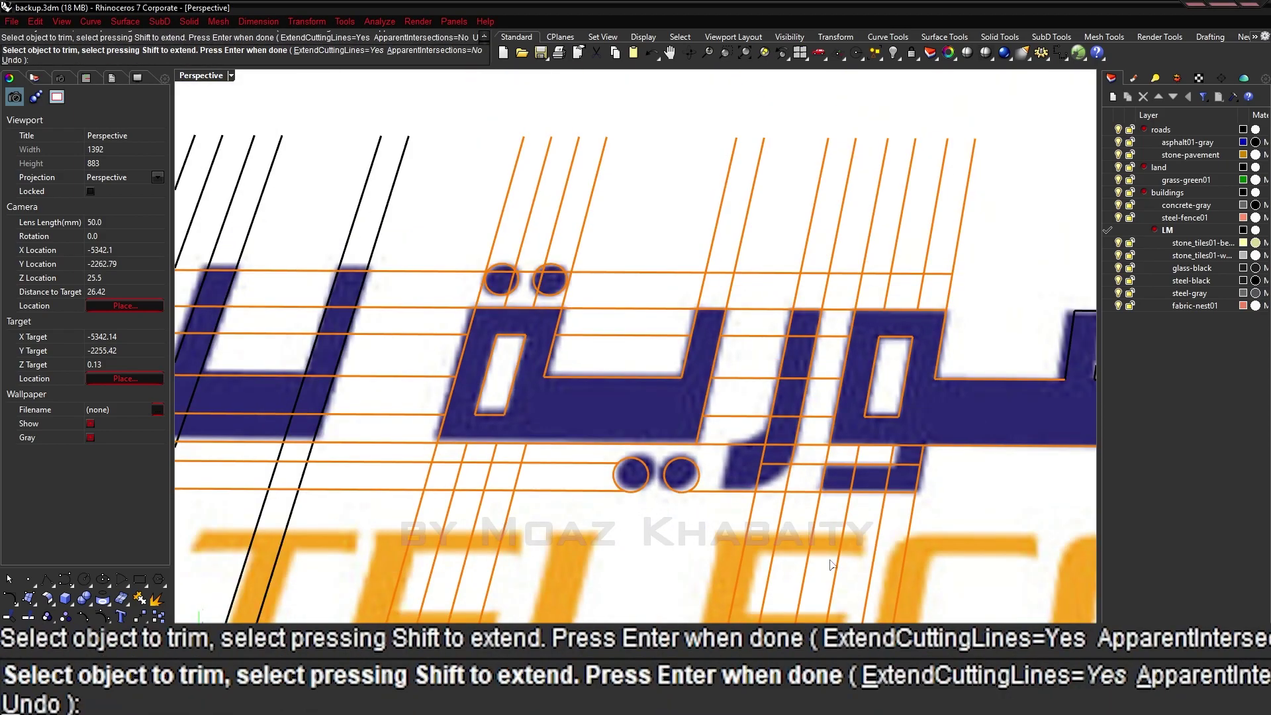
pyautogui.scroll(5, 734, 446)
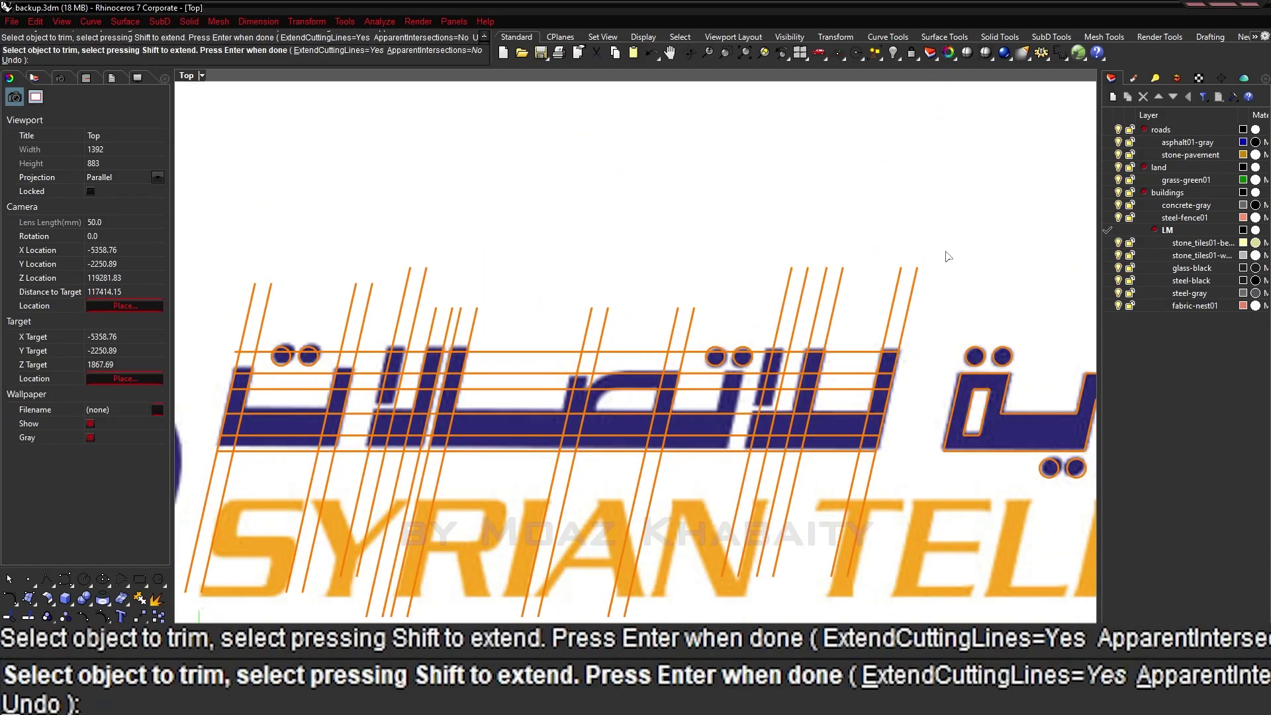
pyautogui.scroll(4, 647, 451)
pyautogui.scroll(4, 762, 375)
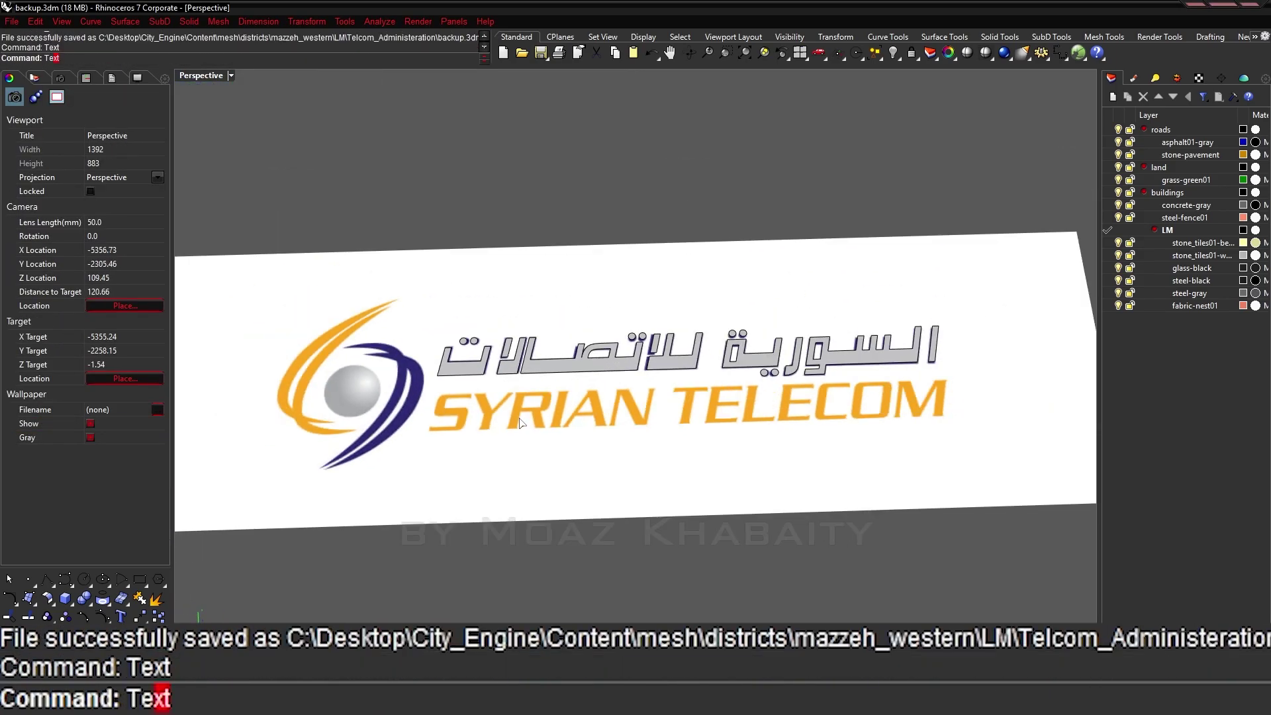
# Create the SYRIAN TELECOM text in BankGothic Lt BT over the logo's English name.
pyautogui.write('Syrian')
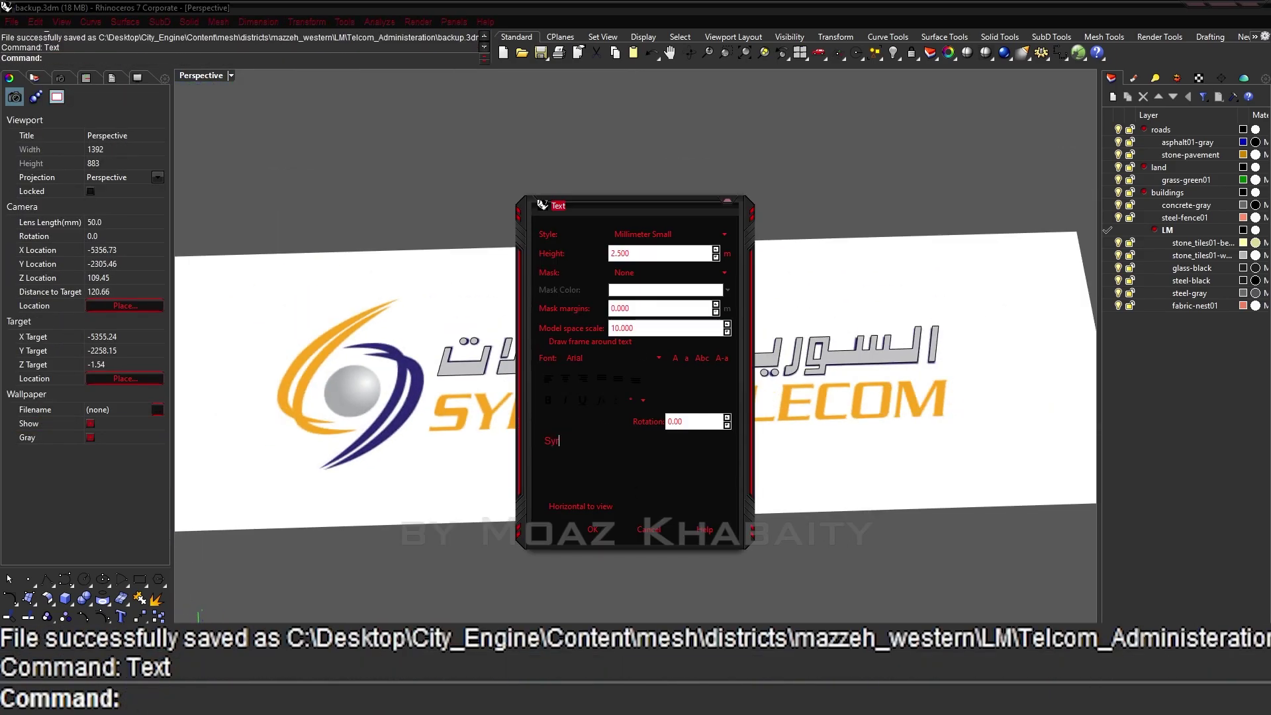
pyautogui.moveTo(614, 205); pyautogui.dragTo(827, 193)
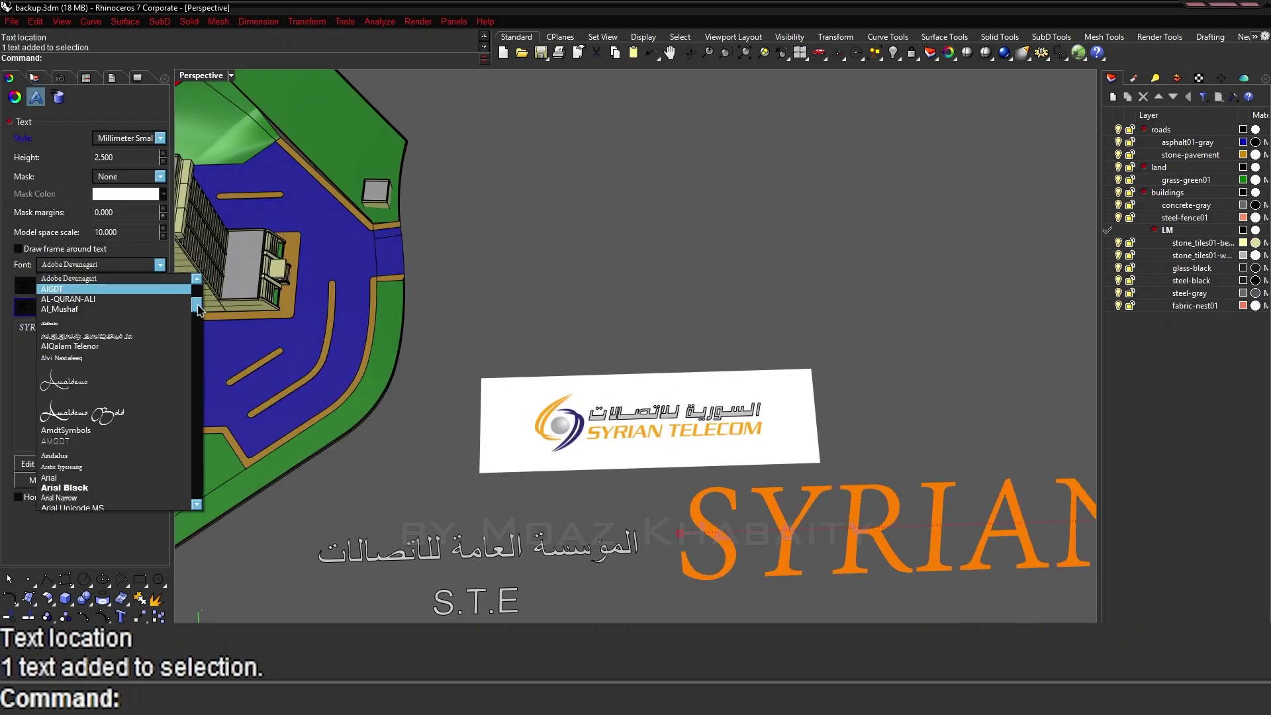
pyautogui.moveTo(199, 308); pyautogui.dragTo(146, 342)
pyautogui.click(144, 343)
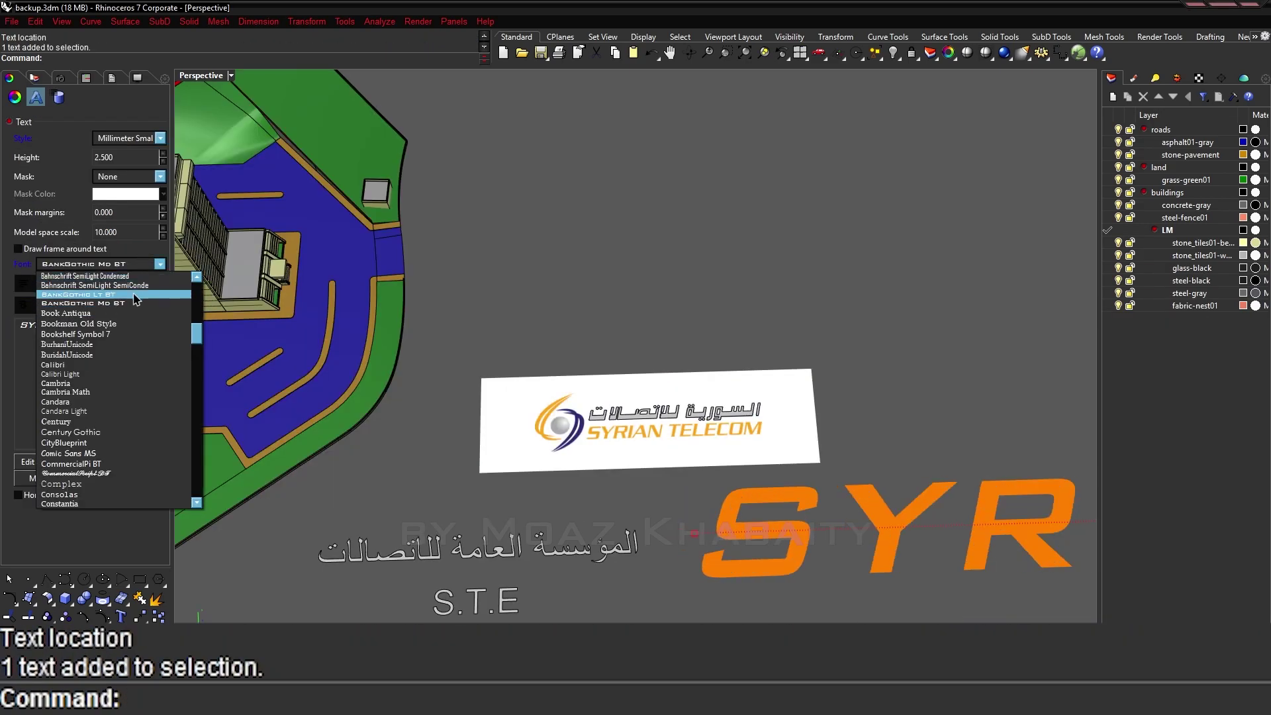
pyautogui.click(136, 295)
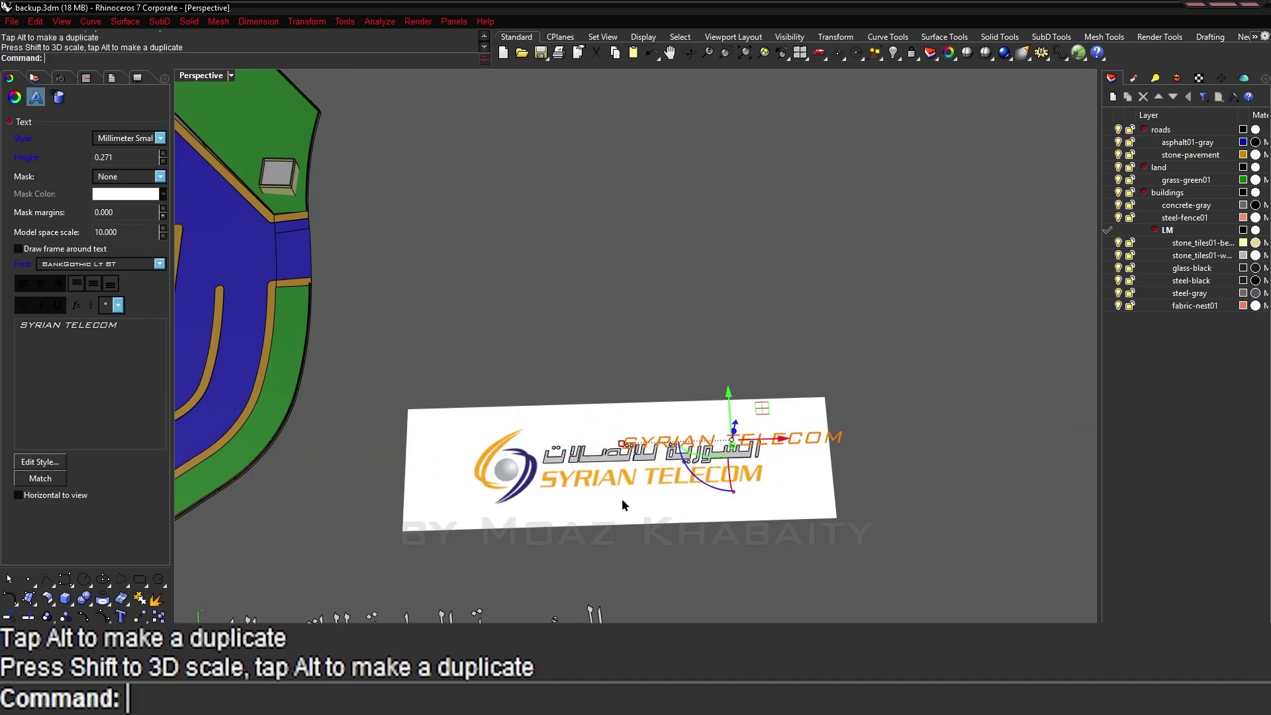
pyautogui.scroll(5, 582, 493)
pyautogui.scroll(3, 740, 468)
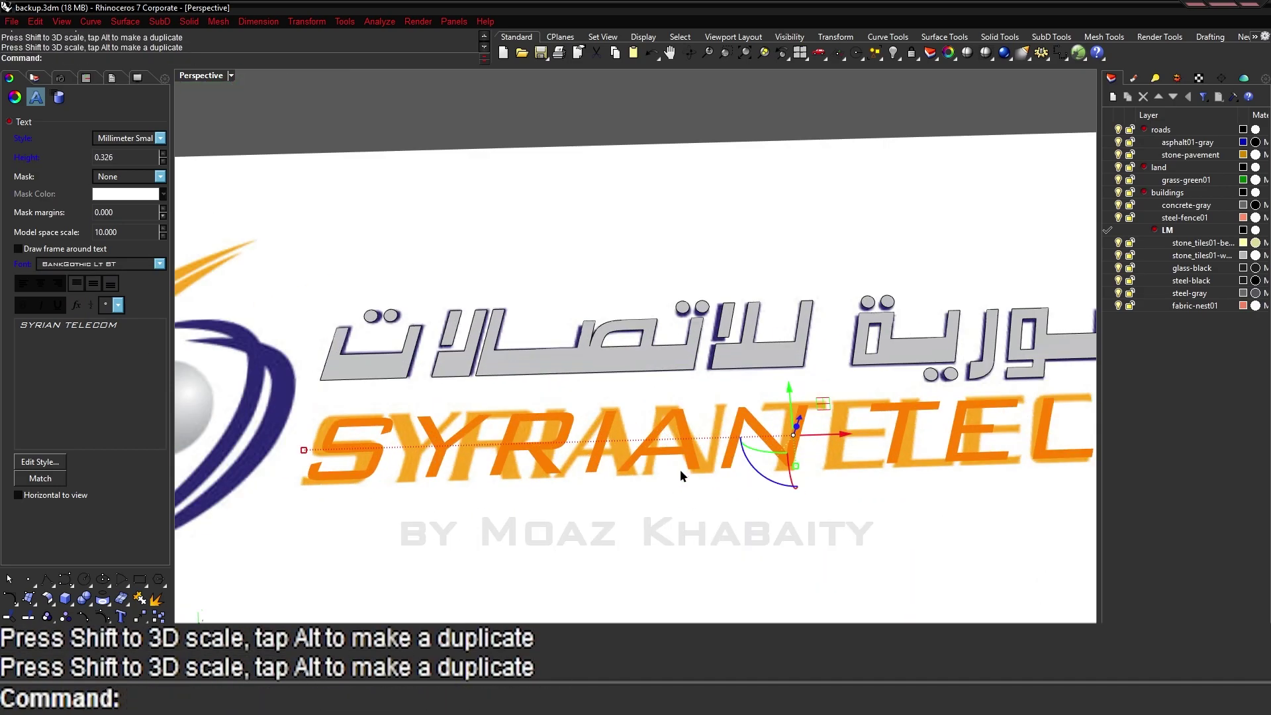
# Undo the last scaling, then explode the SYRIAN TELECOM text and delete its curves.
pyautogui.hotkey('ctrl', 'z')
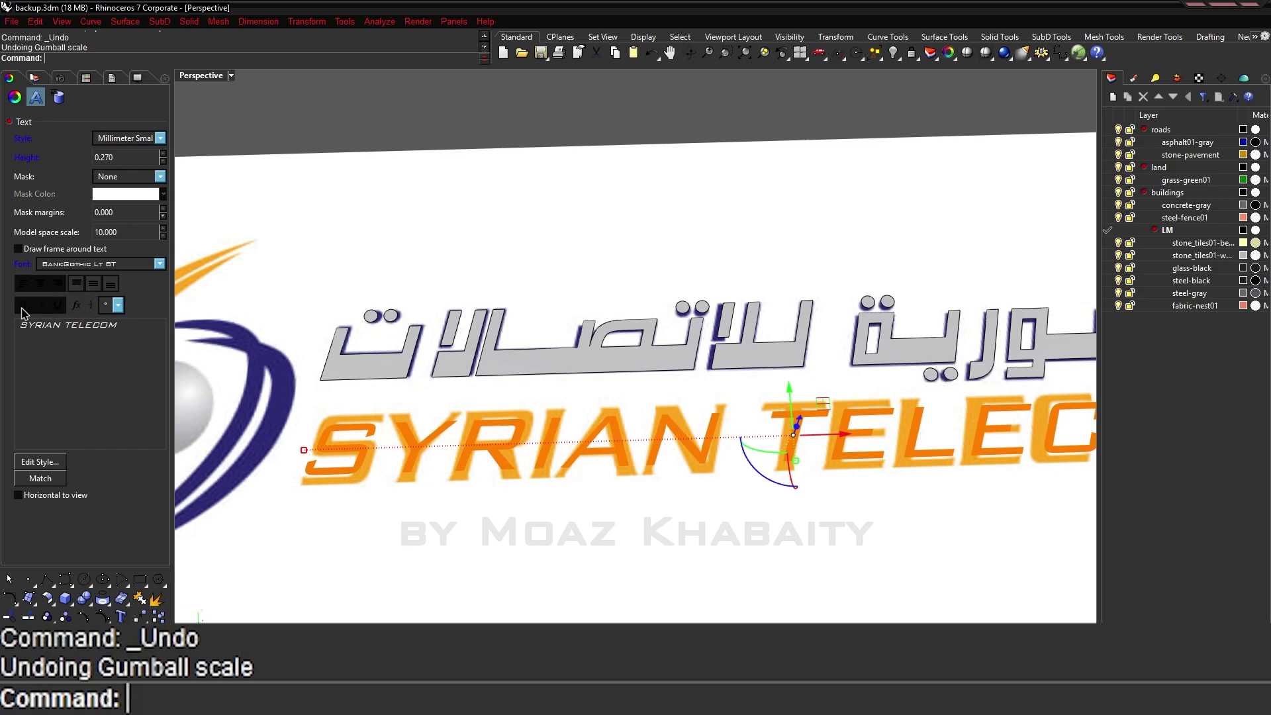
pyautogui.doubleClick(529, 446)
pyautogui.click(622, 564)
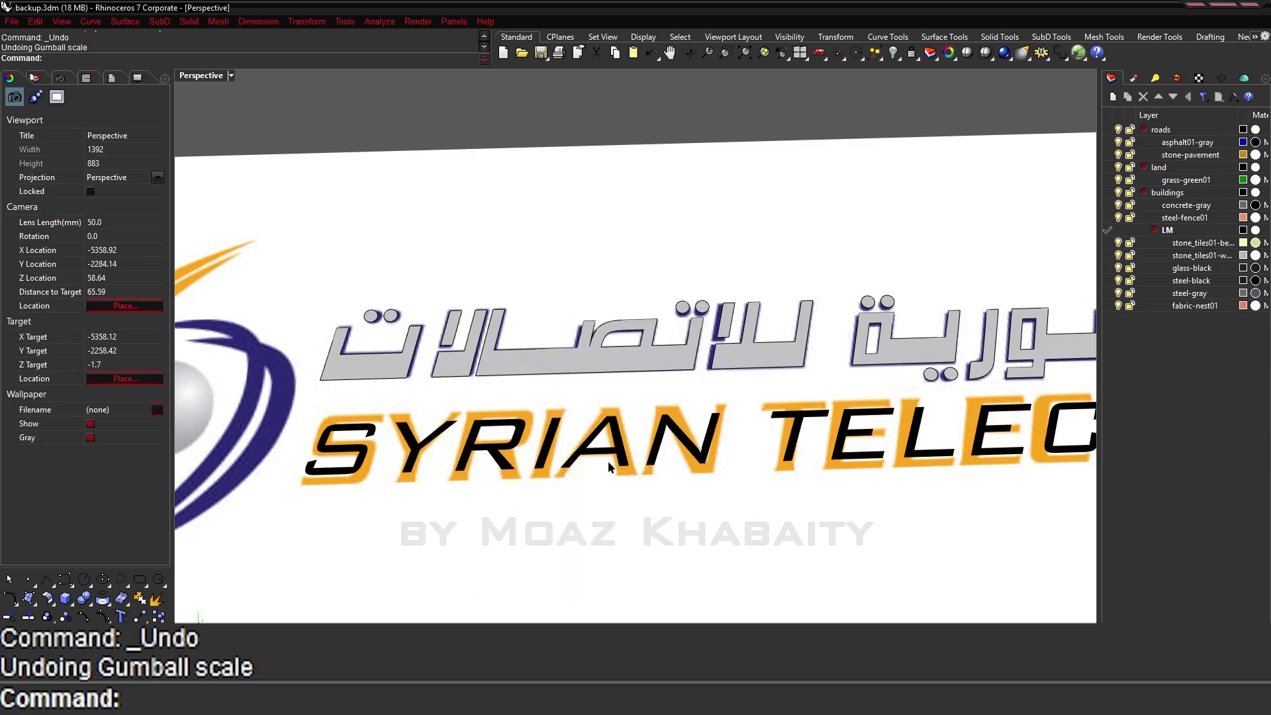
pyautogui.click(613, 439)
pyautogui.write('explode')
pyautogui.press('Return')
pyautogui.press('Delete')
# Check the SYRIAN TELECOM letter surfaces and save the file.
pyautogui.scroll(-3, 563, 513)
pyautogui.click(529, 503)
pyautogui.scroll(2, 529, 503)
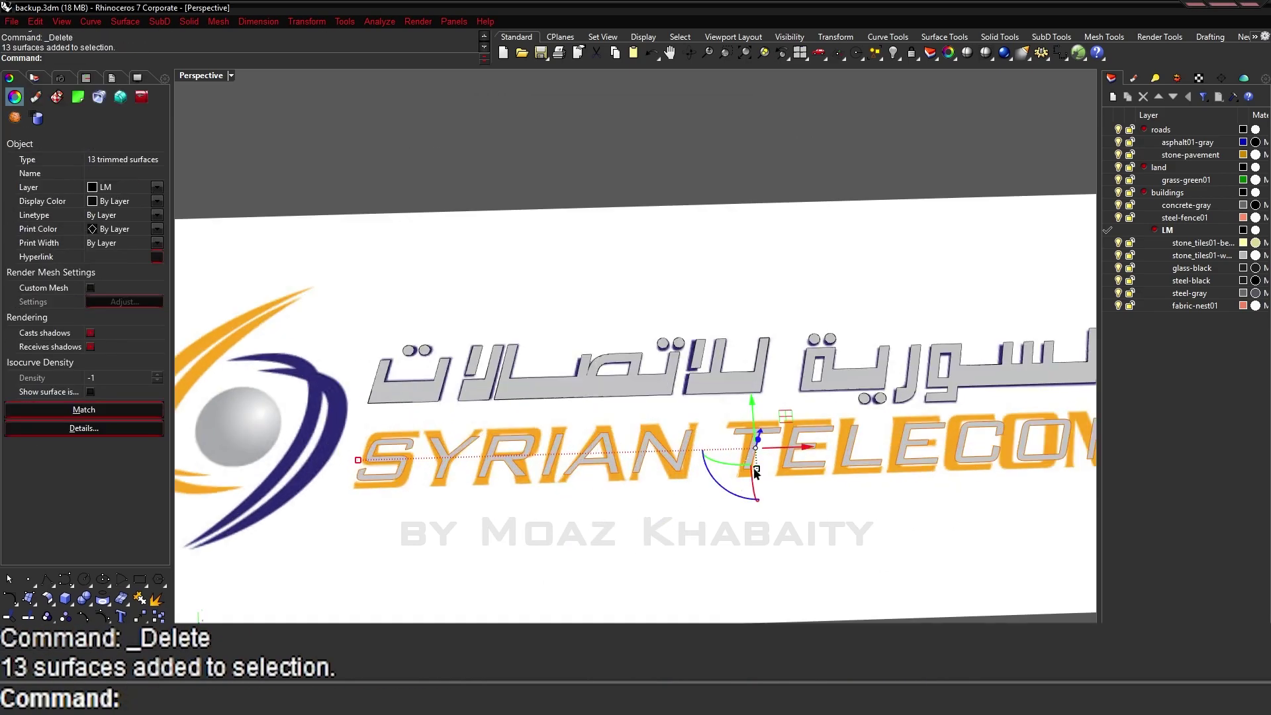
pyautogui.scroll(-3, 510, 540)
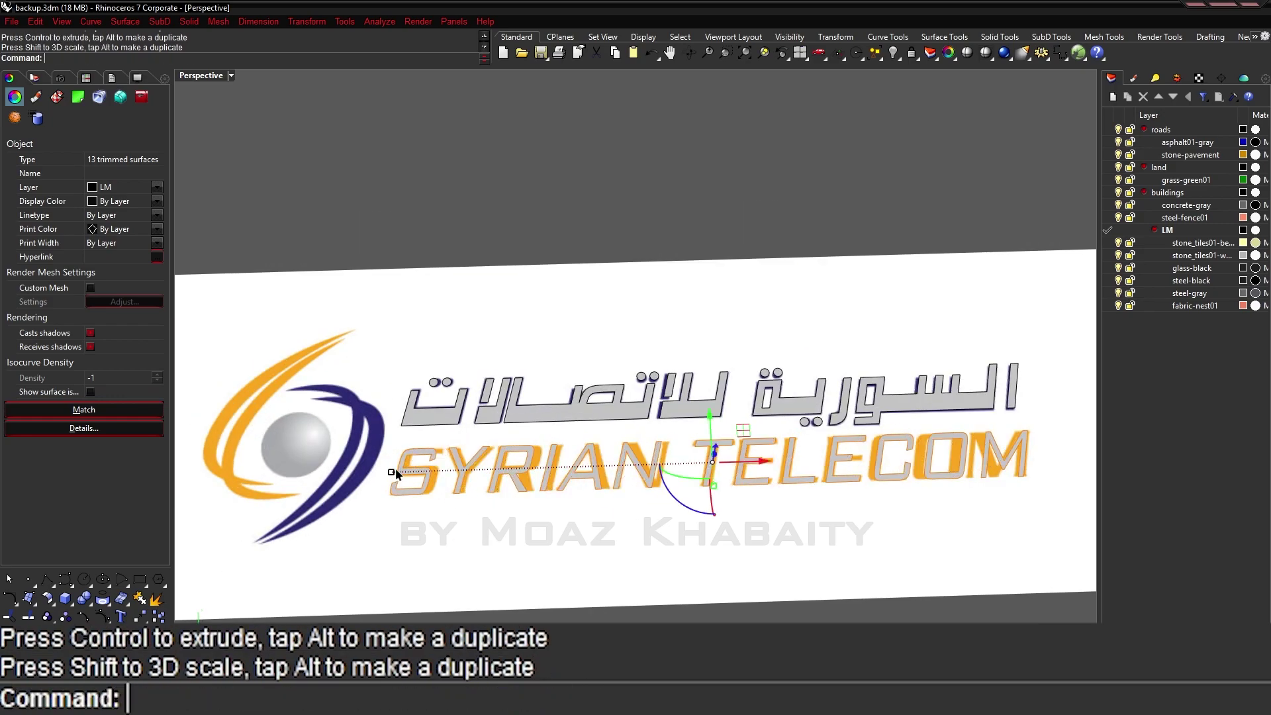
pyautogui.press('Escape')
pyautogui.scroll(-3, 395, 467)
pyautogui.scroll(6, 486, 463)
pyautogui.hotkey('ctrl', 's')
pyautogui.scroll(-3, 486, 463)
# Draw a circle outlining the logo's sphere.
pyautogui.scroll(4, 428, 458)
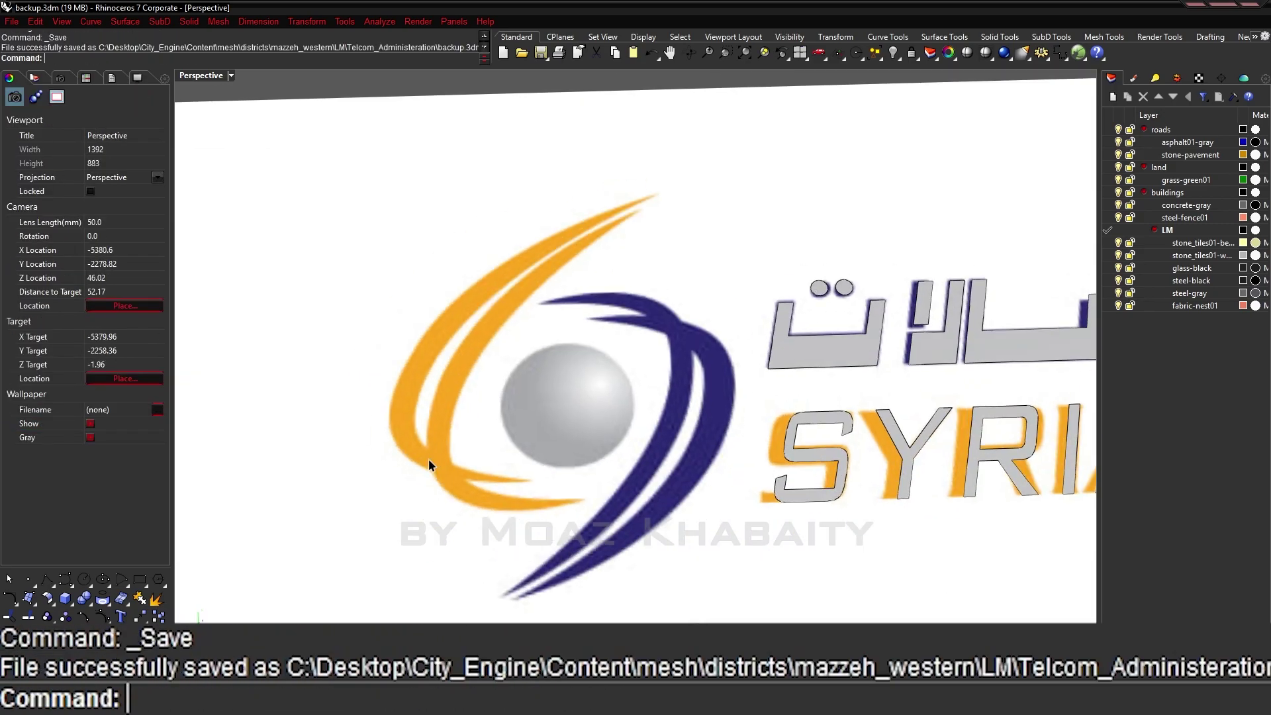
pyautogui.write('Cl')
pyautogui.press('Return')
pyautogui.scroll(3, 557, 404)
pyautogui.scroll(2, 582, 397)
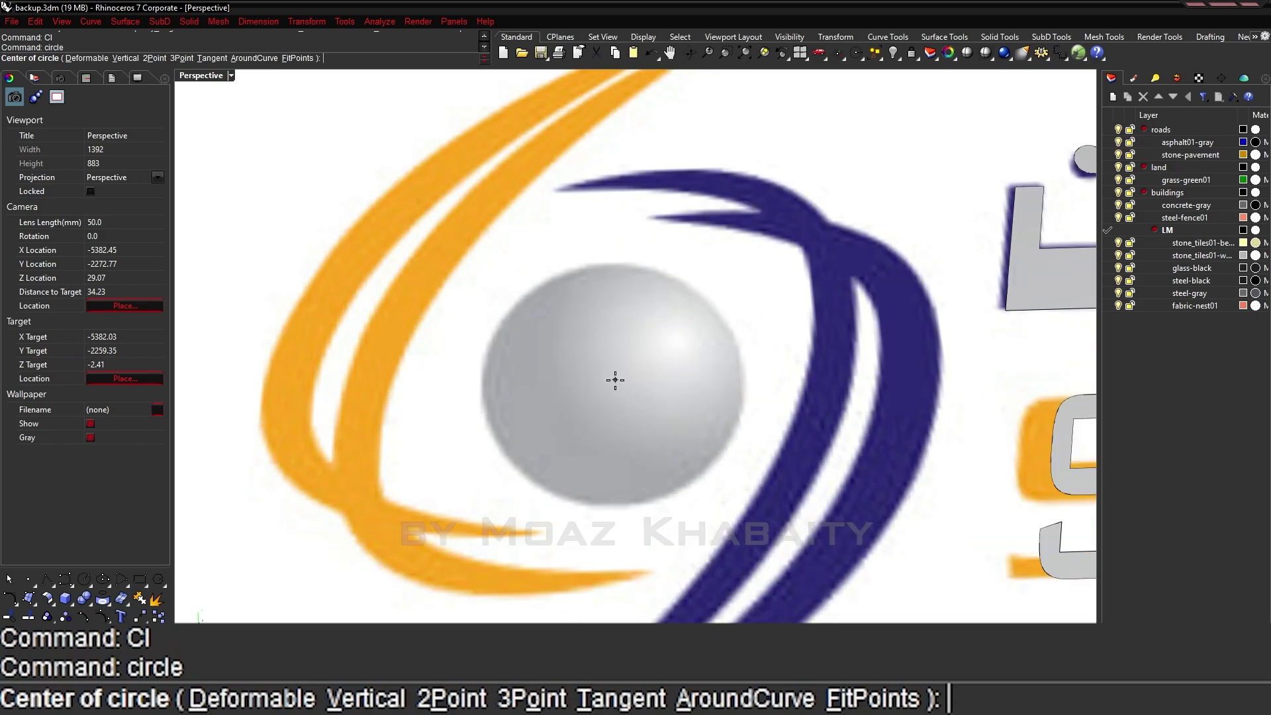
pyautogui.click(688, 490)
pyautogui.scroll(-2, 645, 384)
# Trace the swoosh edge with a three-point freeform curve.
pyautogui.write('LL')
pyautogui.press('Return')
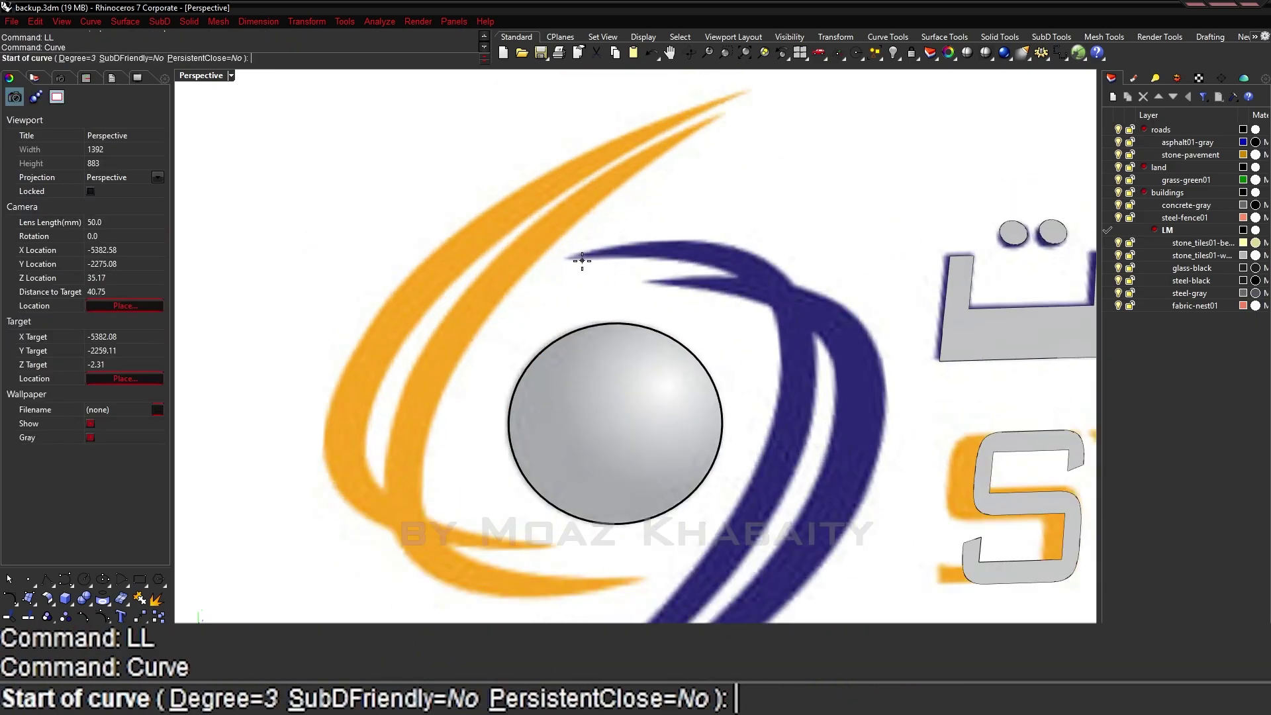
pyautogui.click(570, 256)
pyautogui.click(775, 298)
pyautogui.click(750, 494)
pyautogui.press('Escape')
pyautogui.write('Arc')
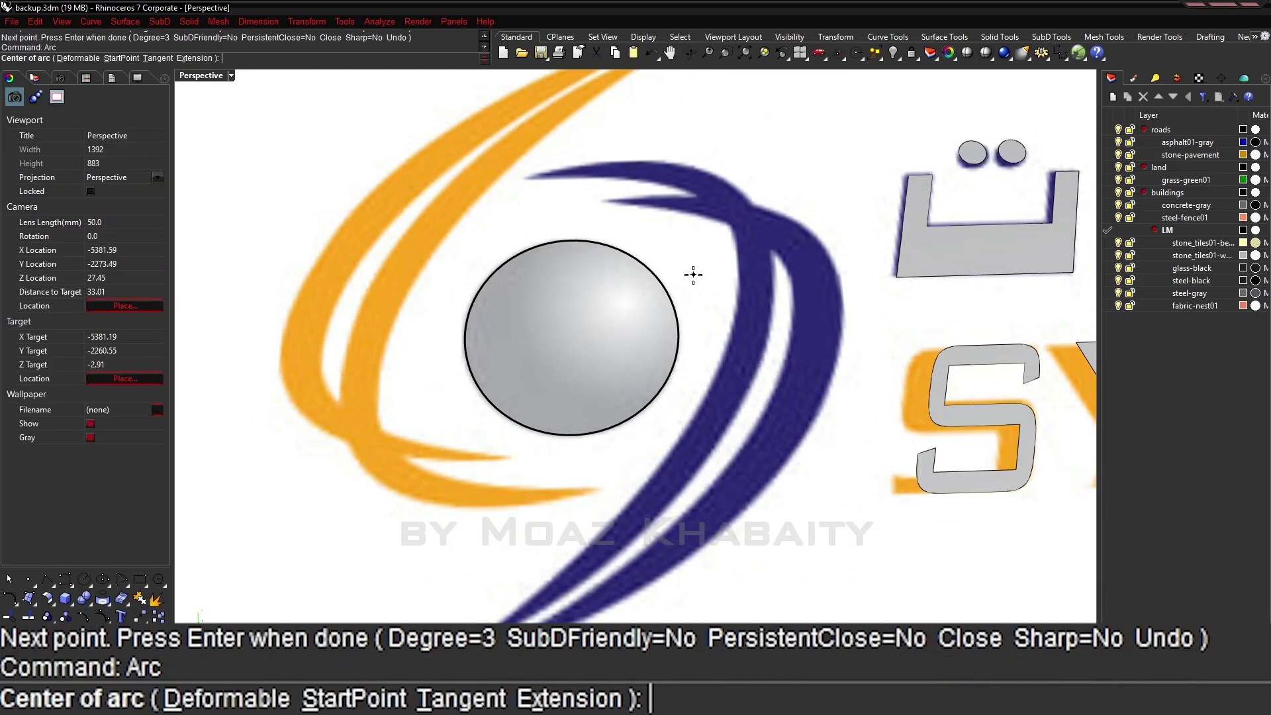
# Draw an arc along the swoosh and drag its control points to follow the edge.
pyautogui.click(527, 177)
pyautogui.click(668, 327)
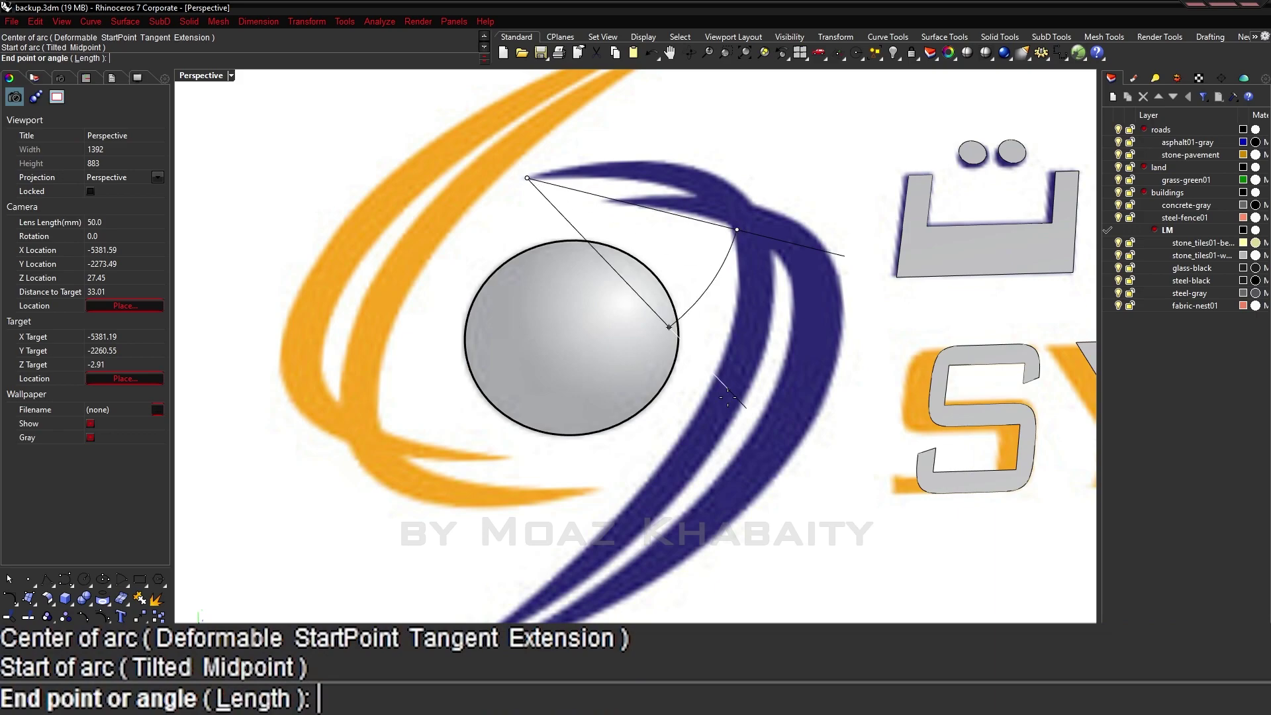
pyautogui.click(524, 179)
pyautogui.scroll(-2, 523, 179)
pyautogui.click(581, 505)
pyautogui.scroll(2, 726, 363)
pyautogui.press('F10')
pyautogui.moveTo(689, 213); pyautogui.dragTo(503, 581)
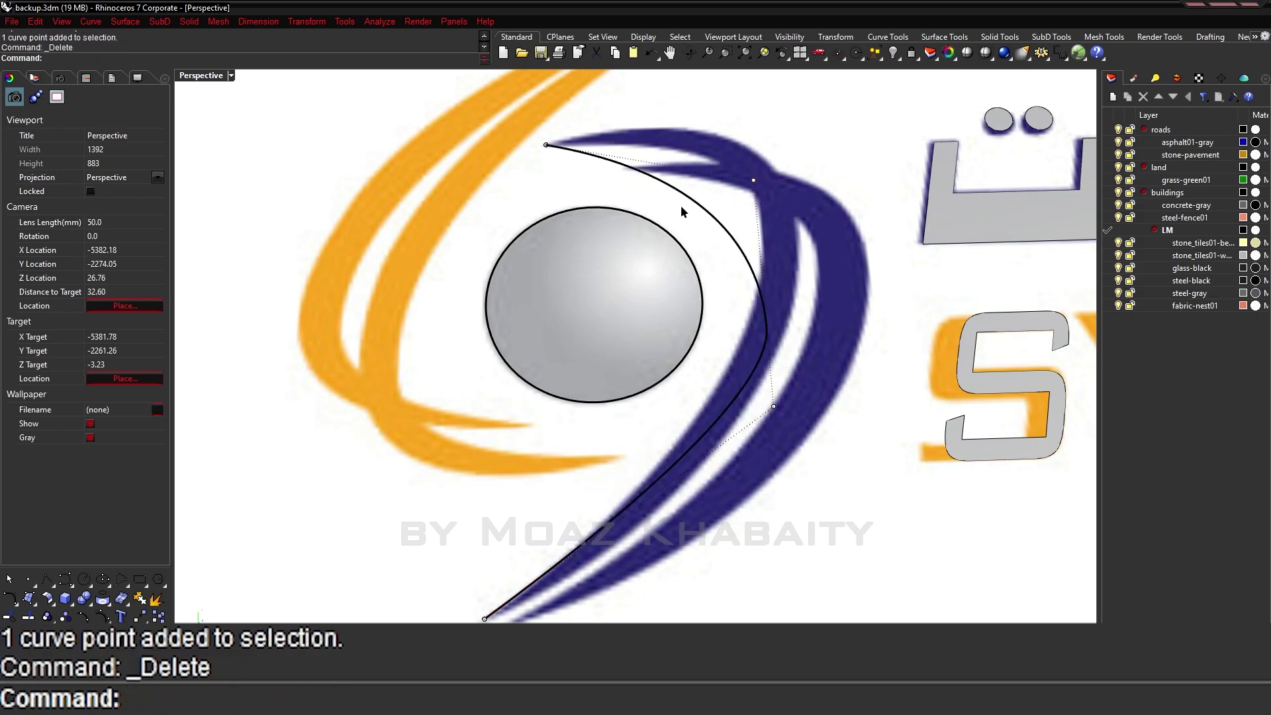
# Rebuild the swoosh edge curve and select its control points near the tip.
pyautogui.click(783, 244)
pyautogui.write('rebuild')
pyautogui.press('Return')
pyautogui.click(882, 578)
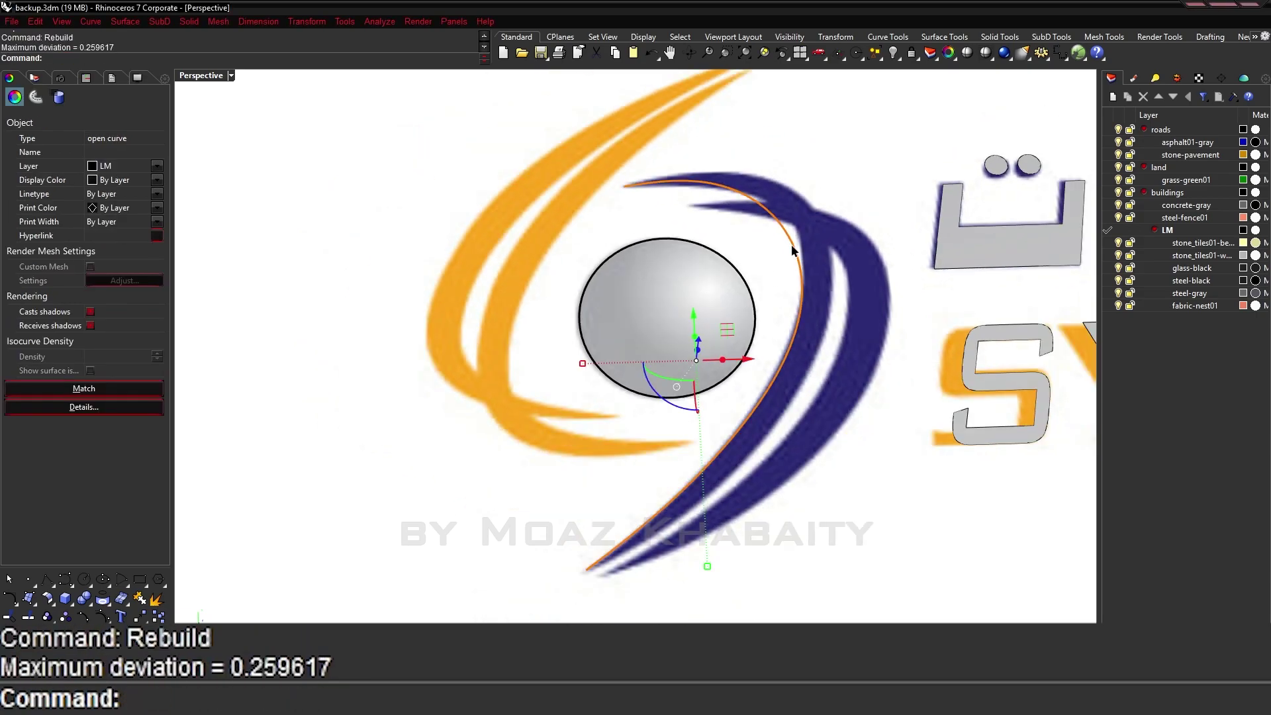
pyautogui.press('F10')
pyautogui.moveTo(725, 119); pyautogui.dragTo(931, 323)
pyautogui.scroll(2, 833, 192)
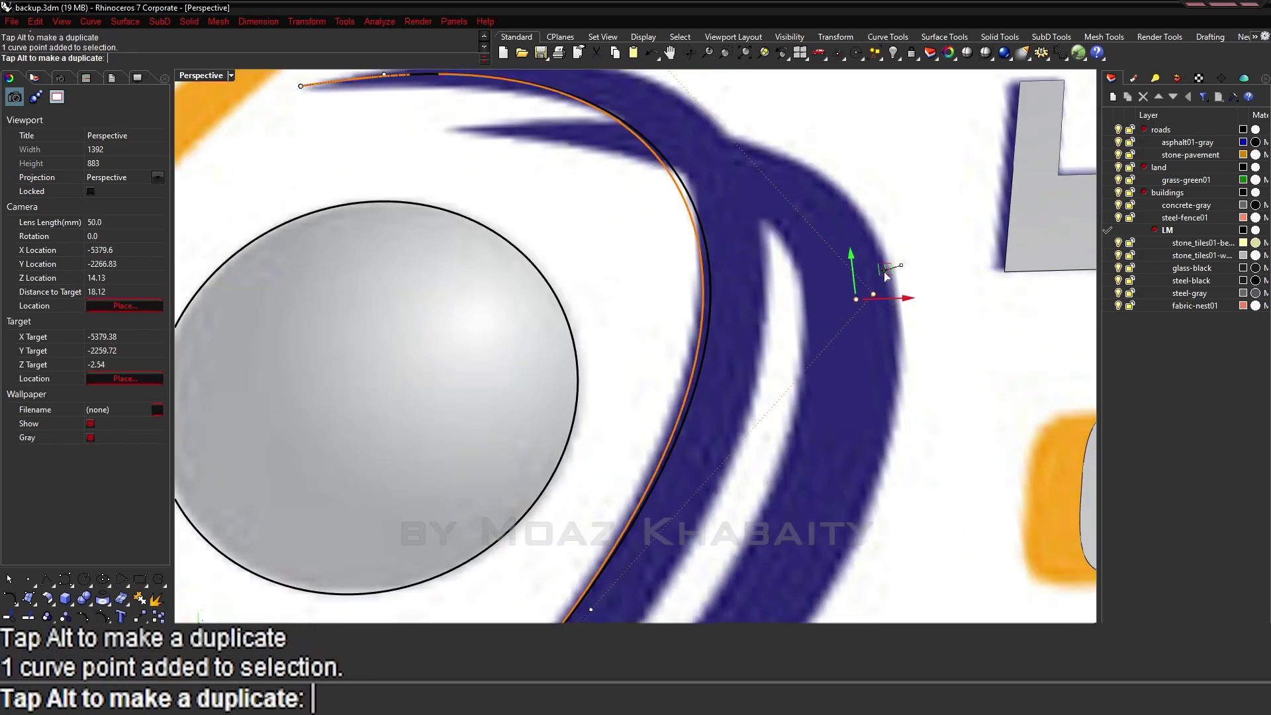
pyautogui.scroll(-3, 709, 440)
pyautogui.scroll(2, 756, 340)
# Copy the swoosh edge curve and select the copy's control points at the tip.
pyautogui.click(756, 339)
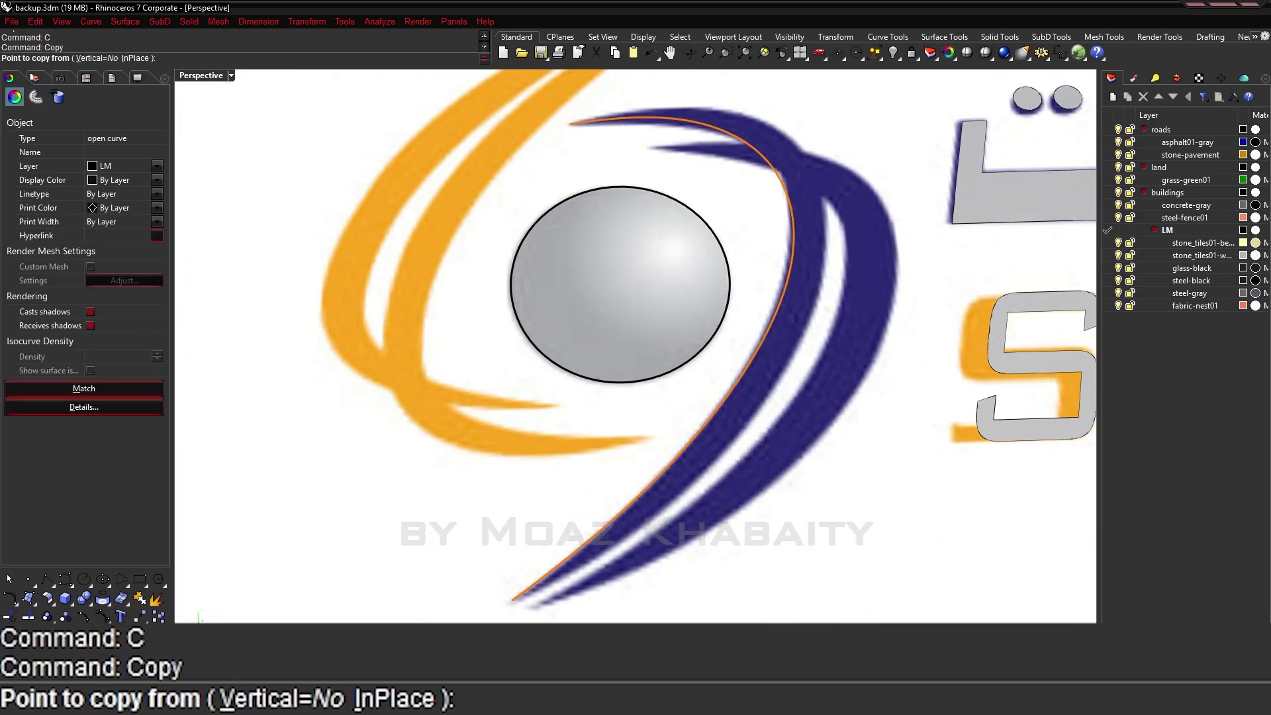
pyautogui.click(661, 334)
pyautogui.press('Return')
pyautogui.press('F10')
pyautogui.click(608, 121)
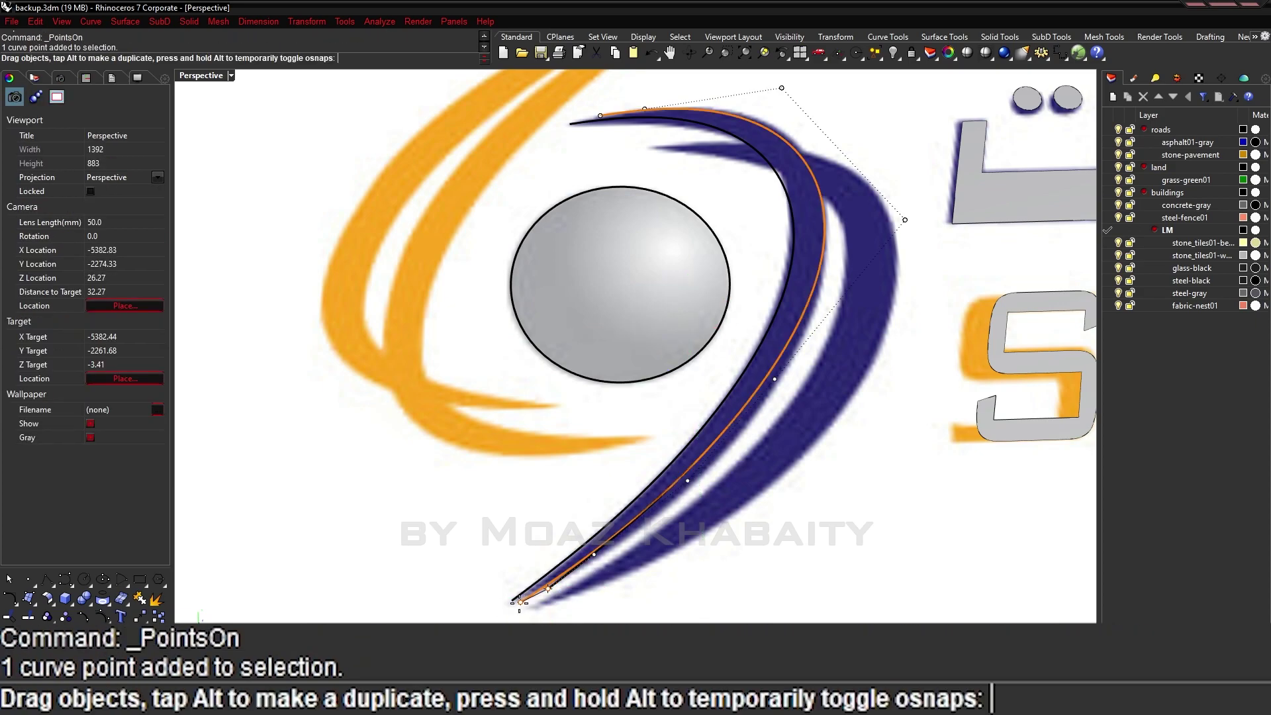
pyautogui.scroll(-1, 814, 400)
pyautogui.moveTo(814, 400); pyautogui.dragTo(739, 343)
# Delete the leftover outline curves, undo the swoosh surface and remove its swoosh curve.
pyautogui.press('Delete')
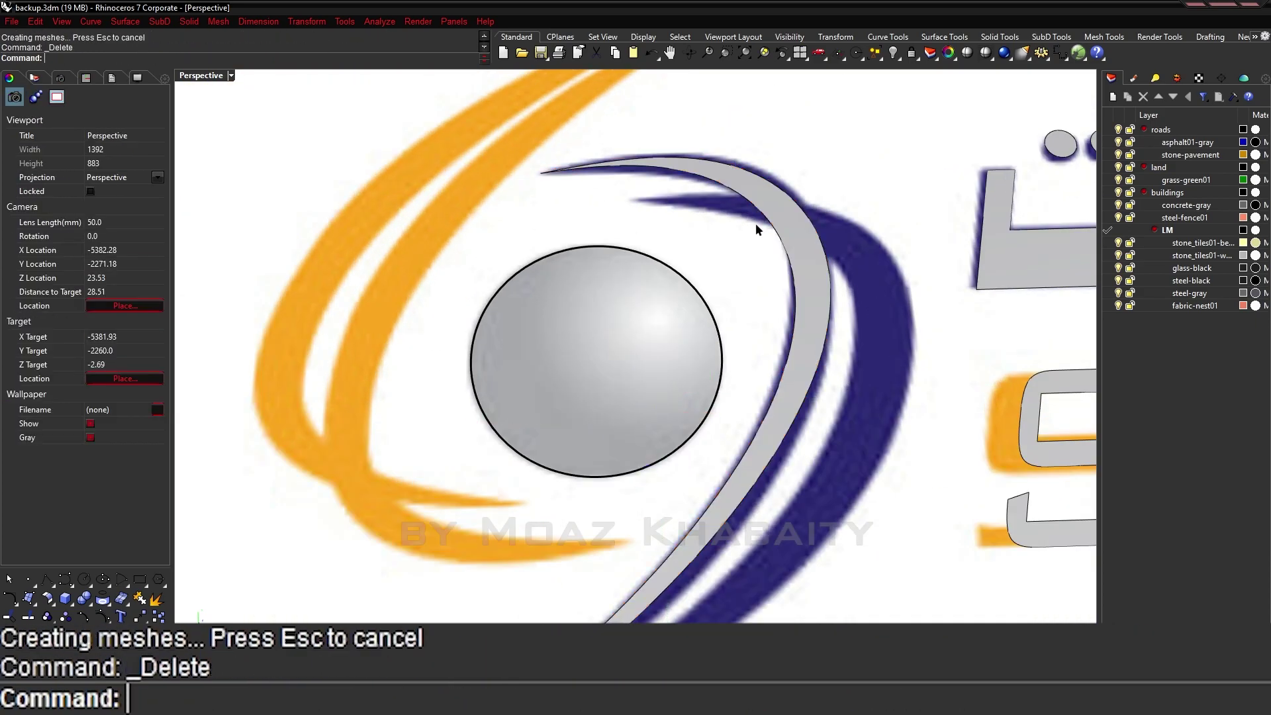
pyautogui.scroll(2, 756, 224)
pyautogui.hotkey('ctrl', 'z')
pyautogui.hotkey('ctrl', 'z')
pyautogui.moveTo(761, 584); pyautogui.dragTo(761, 583)
pyautogui.scroll(-1, 747, 163)
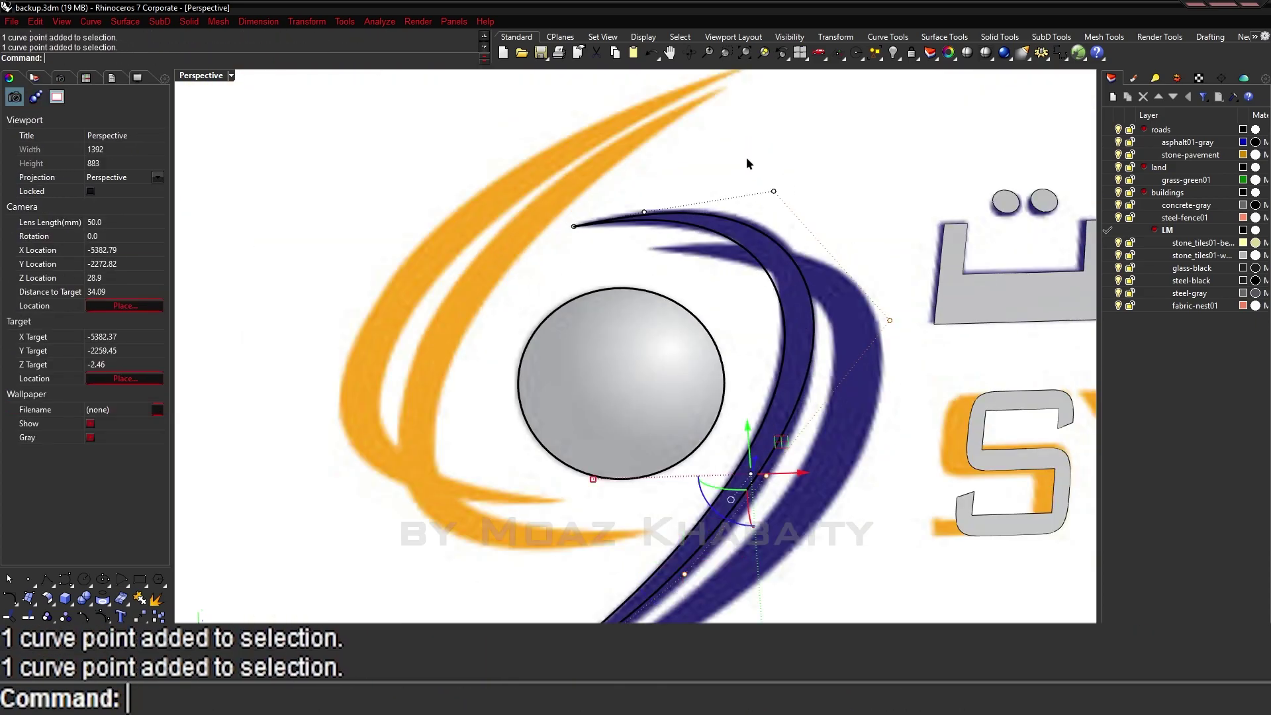
pyautogui.scroll(3, 786, 448)
pyautogui.scroll(-3, 787, 447)
pyautogui.scroll(-1, 821, 364)
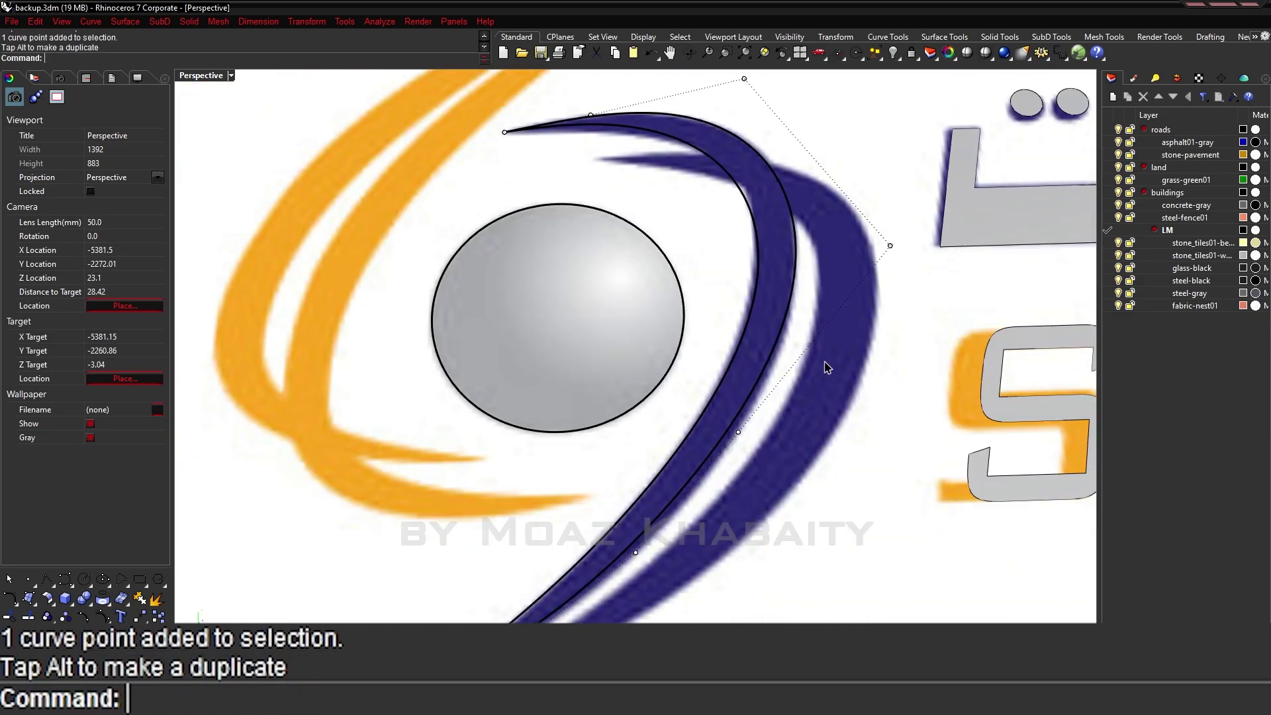
pyautogui.click(695, 437)
pyautogui.press('Delete')
pyautogui.press('Delete')
# Reposition the gray swoosh surface over the logo.
pyautogui.scroll(-2, 711, 309)
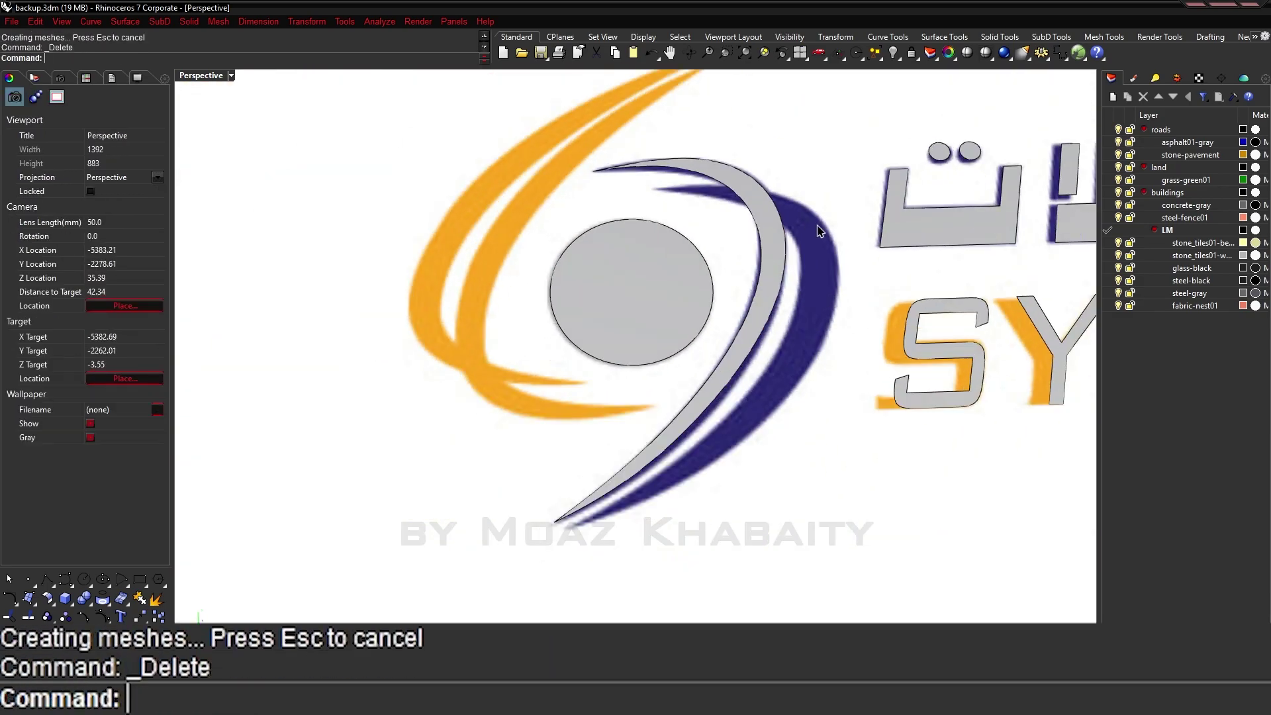
pyautogui.scroll(2, 711, 309)
pyautogui.click(695, 371)
pyautogui.moveTo(682, 358); pyautogui.dragTo(647, 423)
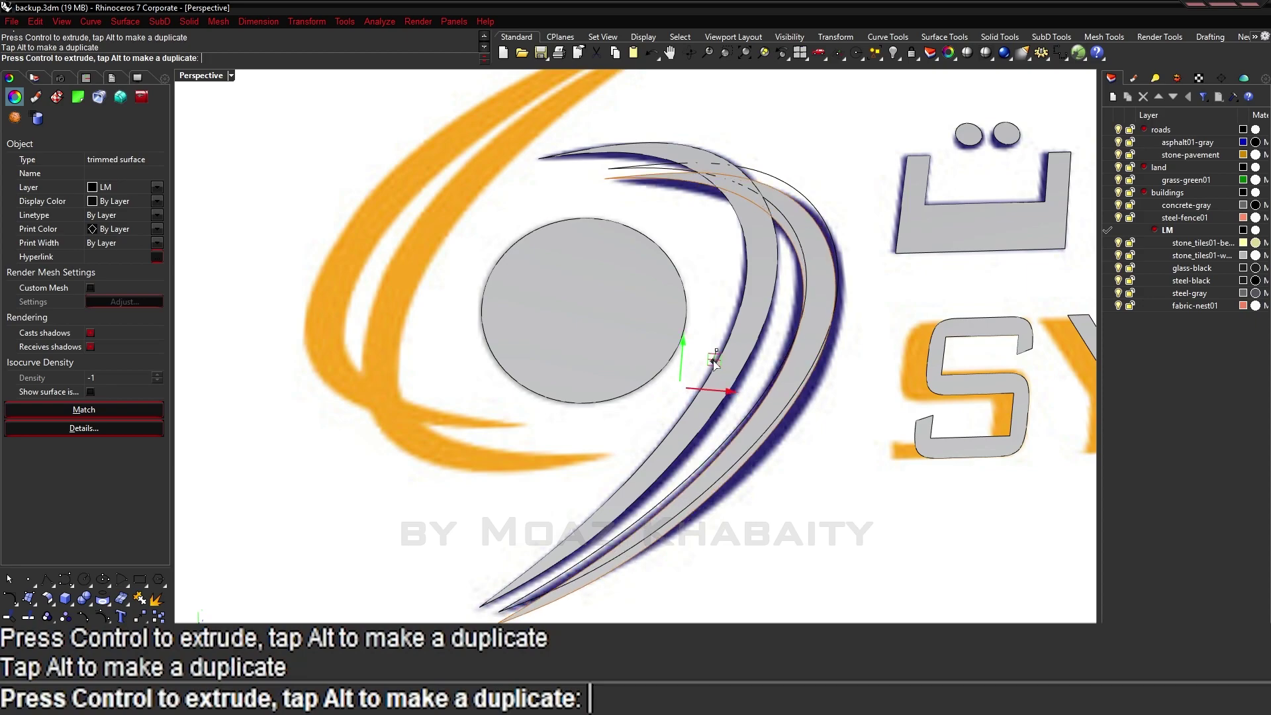
pyautogui.scroll(-3, 714, 363)
pyautogui.scroll(3, 714, 363)
# Trim the swoosh with its duplicated edges, mirror a gray copy, and delete leftover trim curves.
pyautogui.press('Delete')
pyautogui.scroll(3, 790, 267)
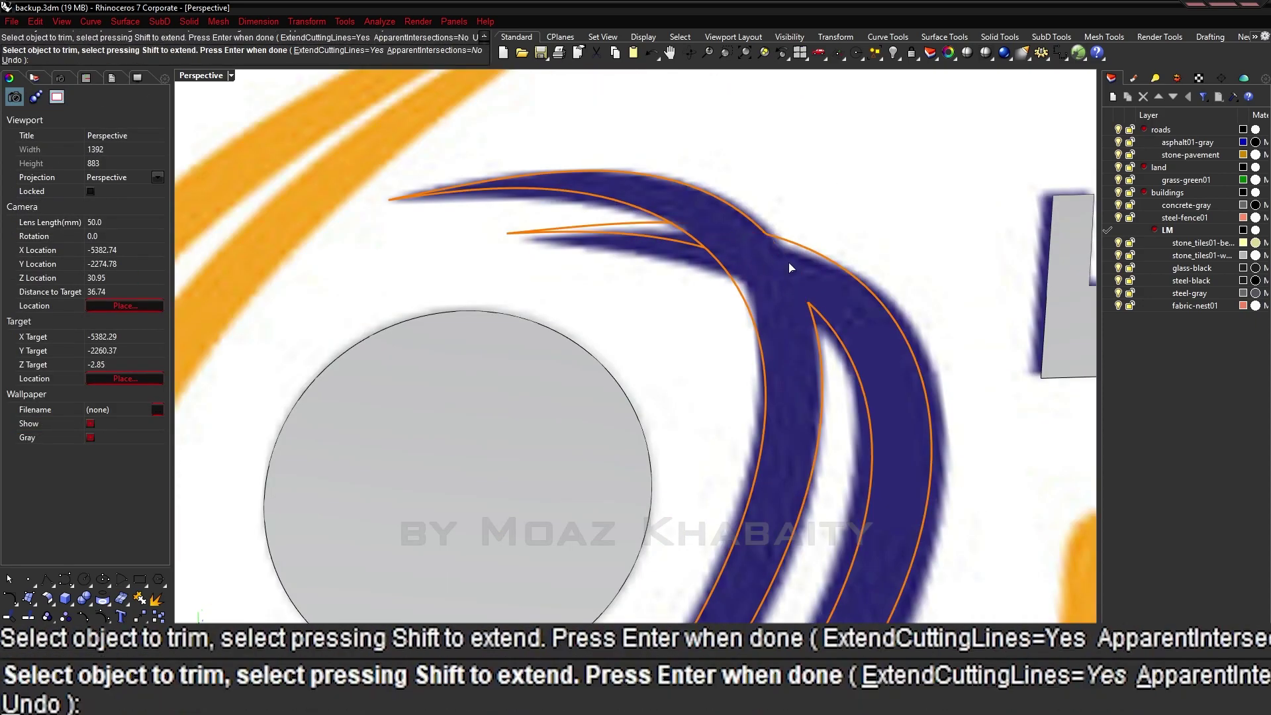
pyautogui.scroll(-3, 790, 268)
pyautogui.press('Delete')
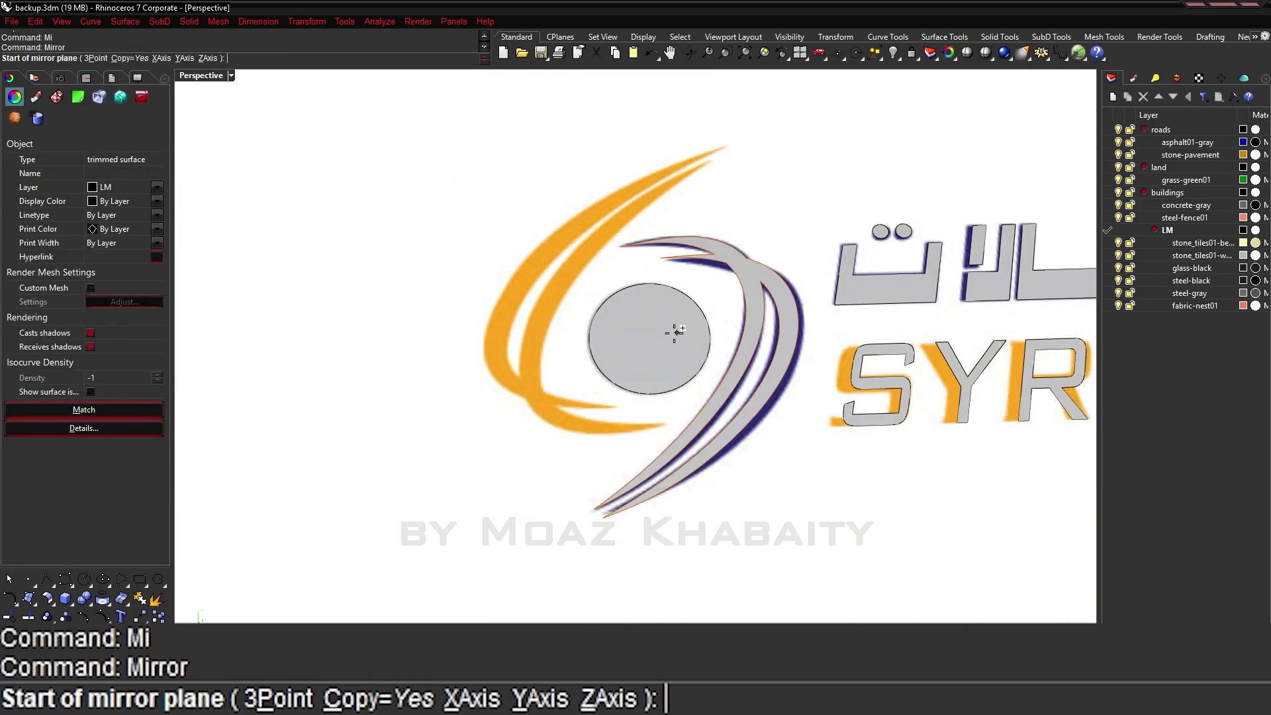
pyautogui.click(630, 397)
pyautogui.press('Delete')
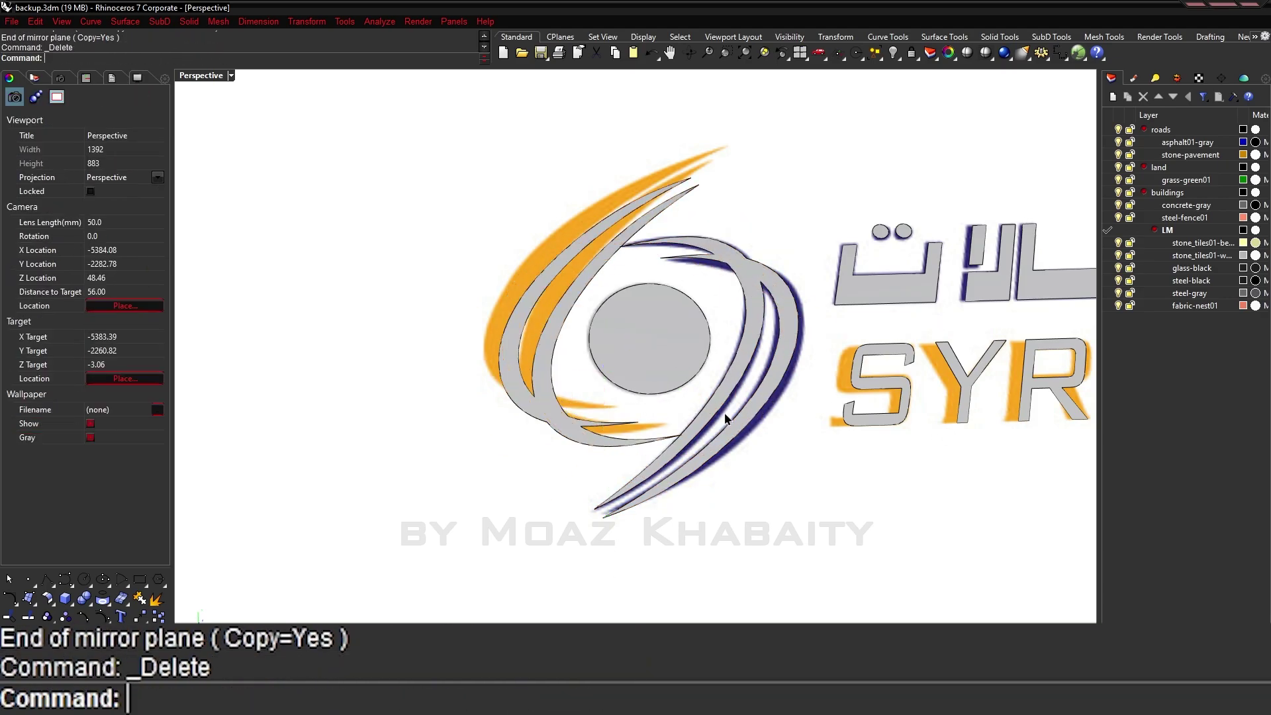
pyautogui.scroll(2, 572, 383)
pyautogui.click(571, 383)
# Clear the selection and save the model file.
pyautogui.press('Escape')
pyautogui.scroll(-4, 557, 344)
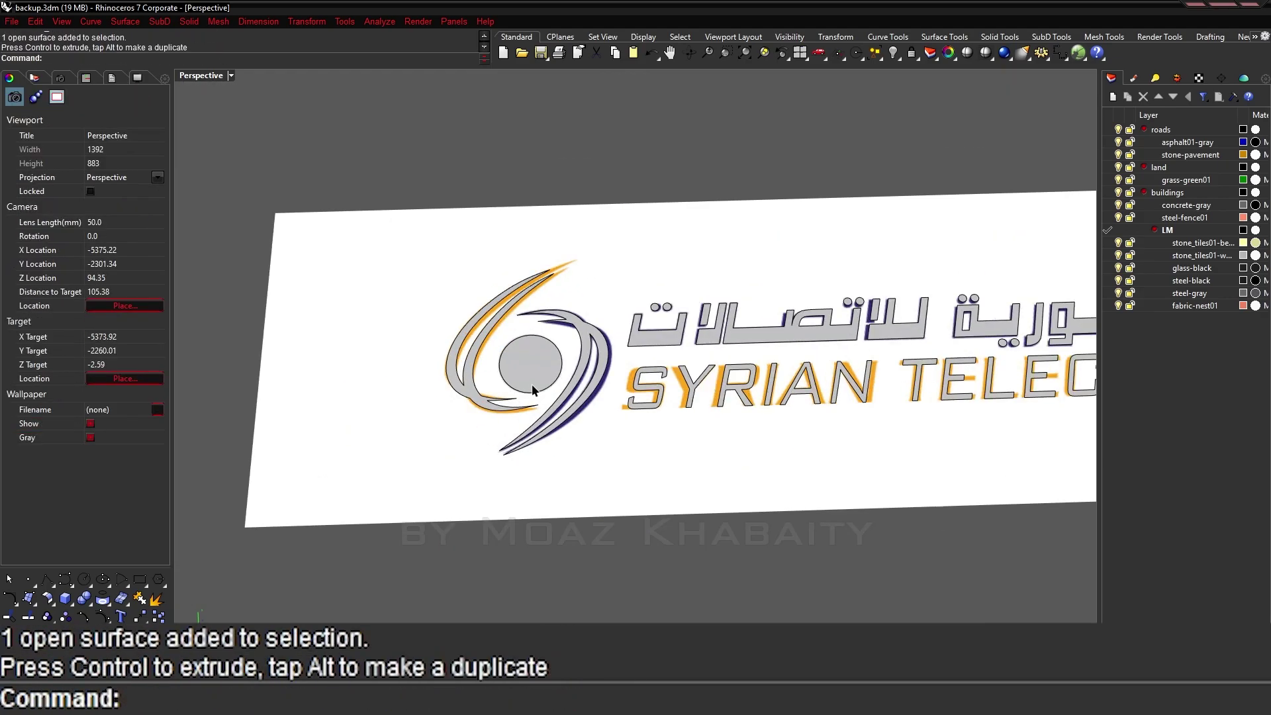
pyautogui.scroll(-4, 531, 384)
pyautogui.scroll(-3, 563, 387)
pyautogui.scroll(3, 596, 389)
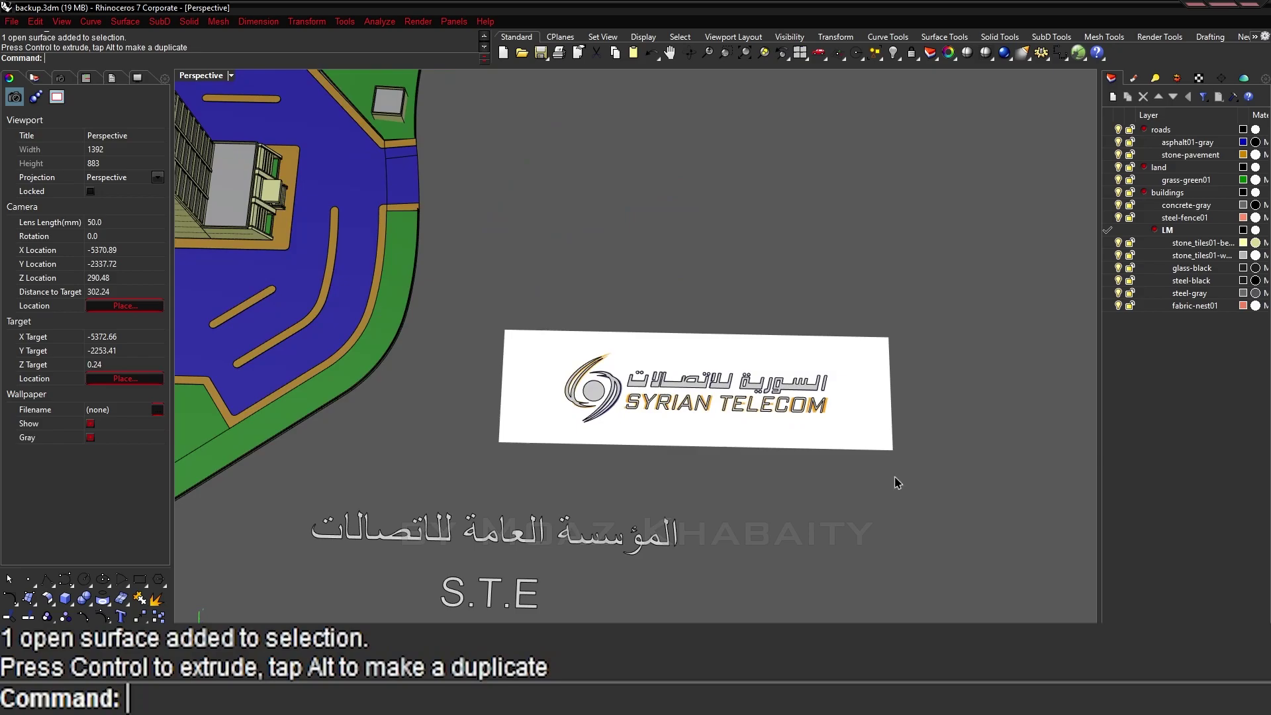
pyautogui.scroll(3, 397, 251)
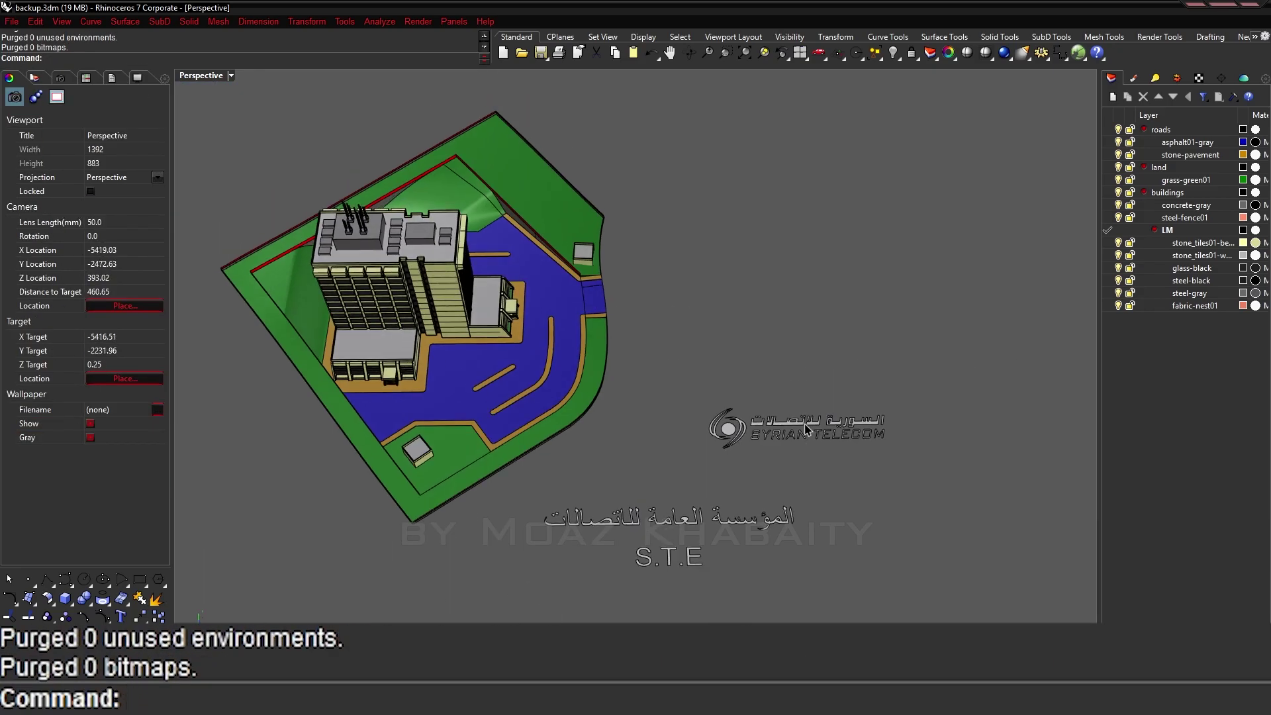
pyautogui.hotkey('ctrl', 's')
# Orbit to an oblique top view of the logo slab and select the Arabic lettering.
pyautogui.scroll(3, 503, 251)
pyautogui.scroll(4, 530, 248)
pyautogui.scroll(3, 544, 246)
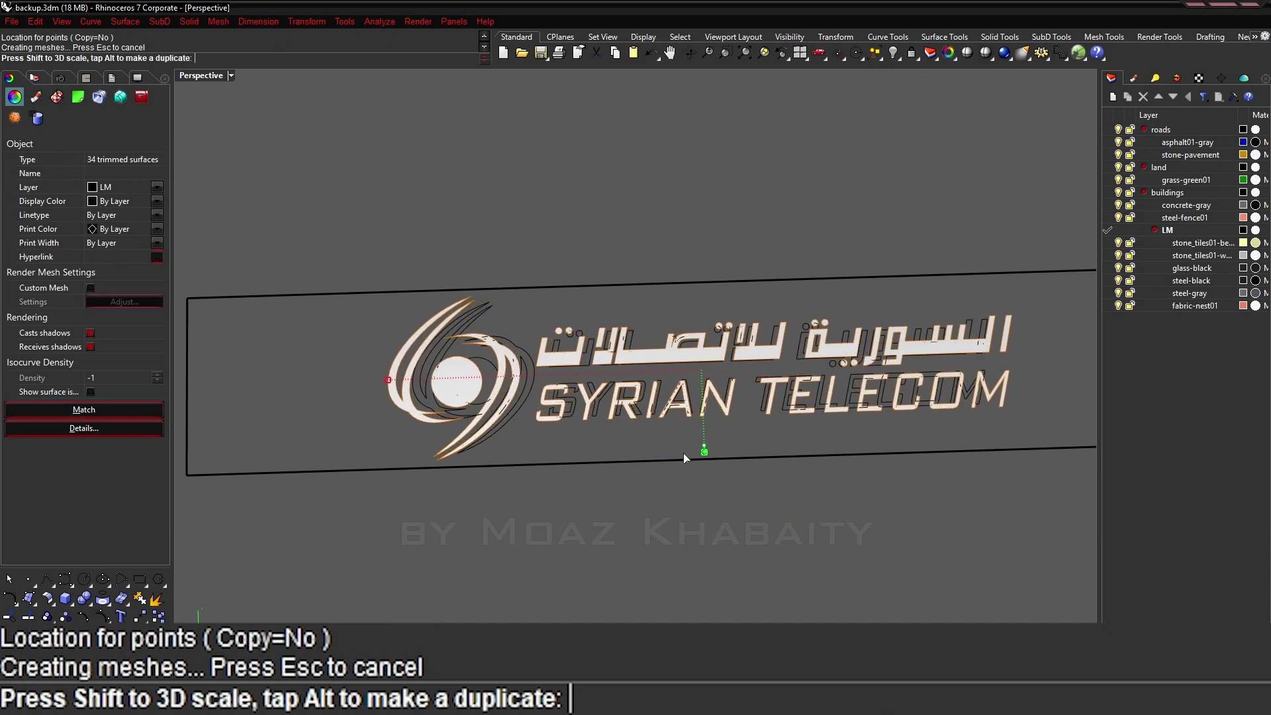
pyautogui.moveTo(677, 456); pyautogui.dragTo(666, 497, button='right')
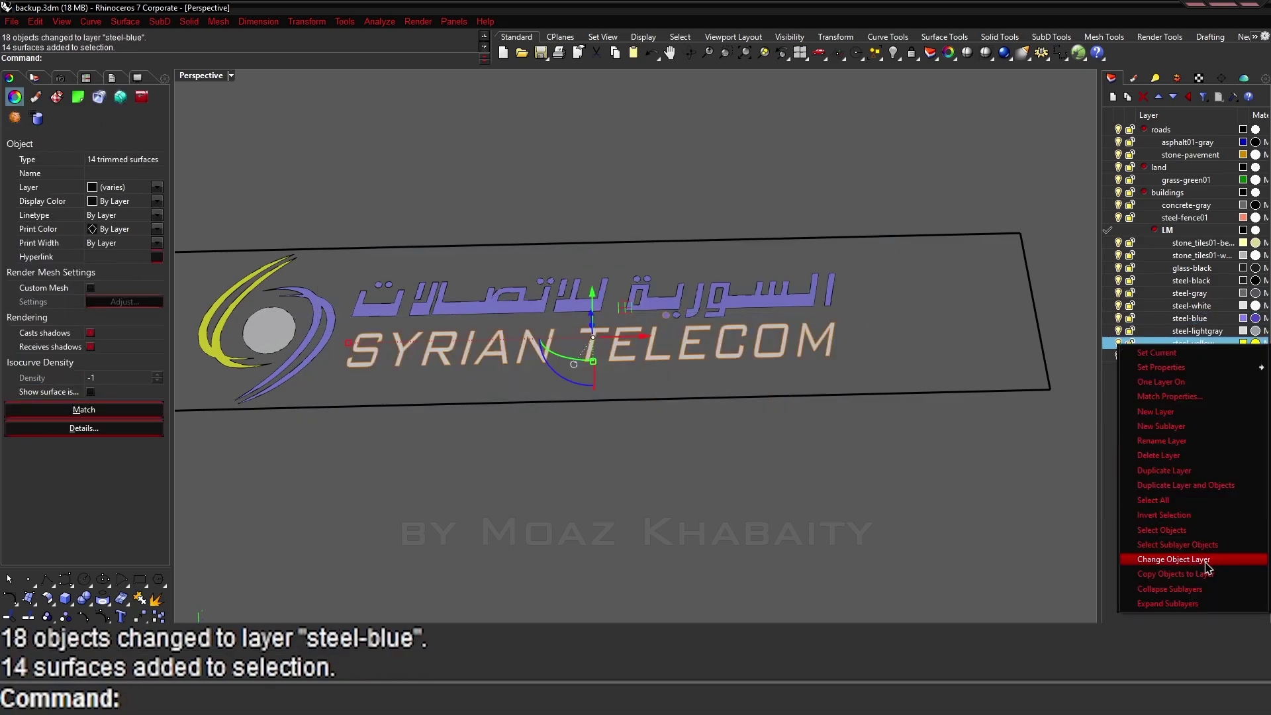
pyautogui.click(592, 359)
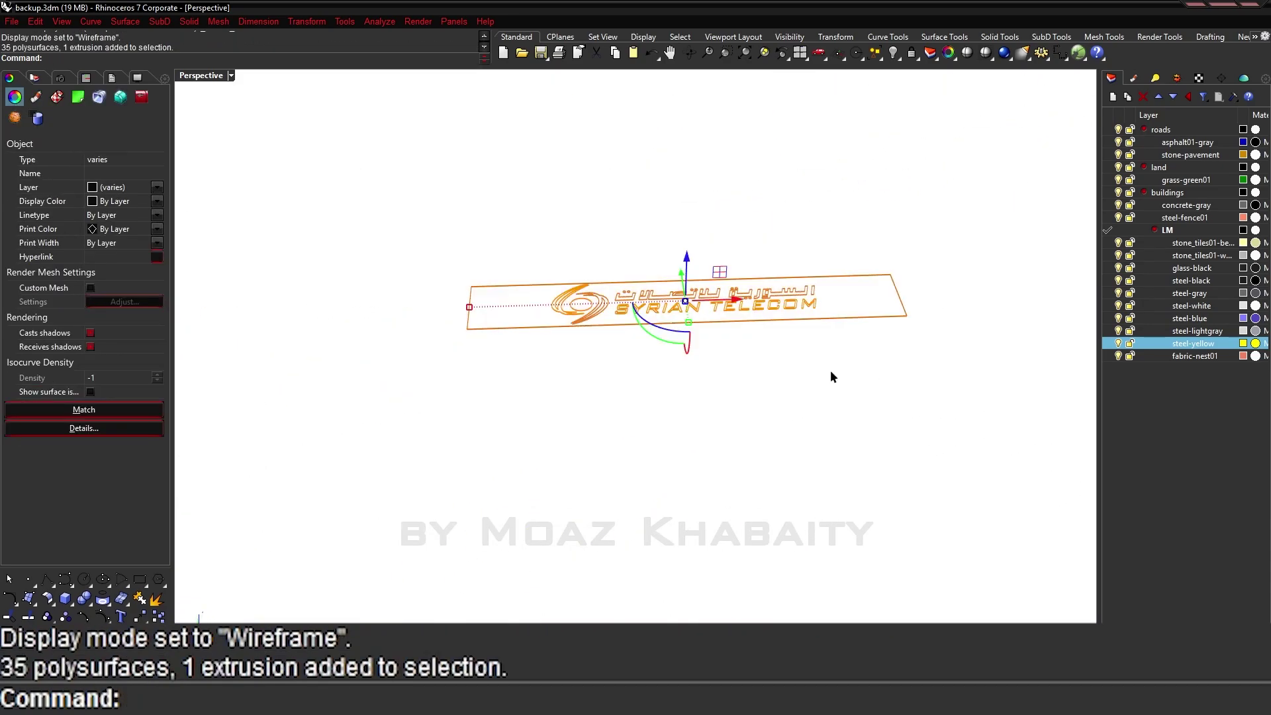
# Group the logo sign, orient it by reference points onto the entrance canopy, and save.
pyautogui.write('GG')
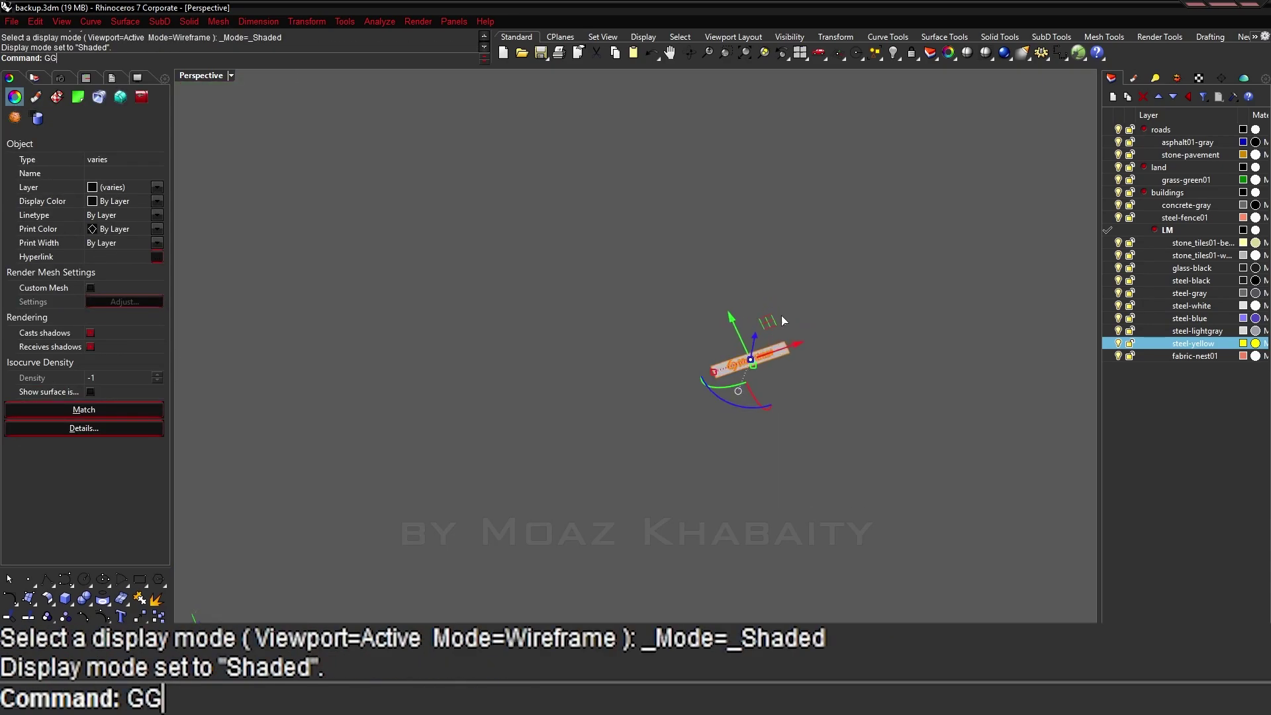
pyautogui.press('Return')
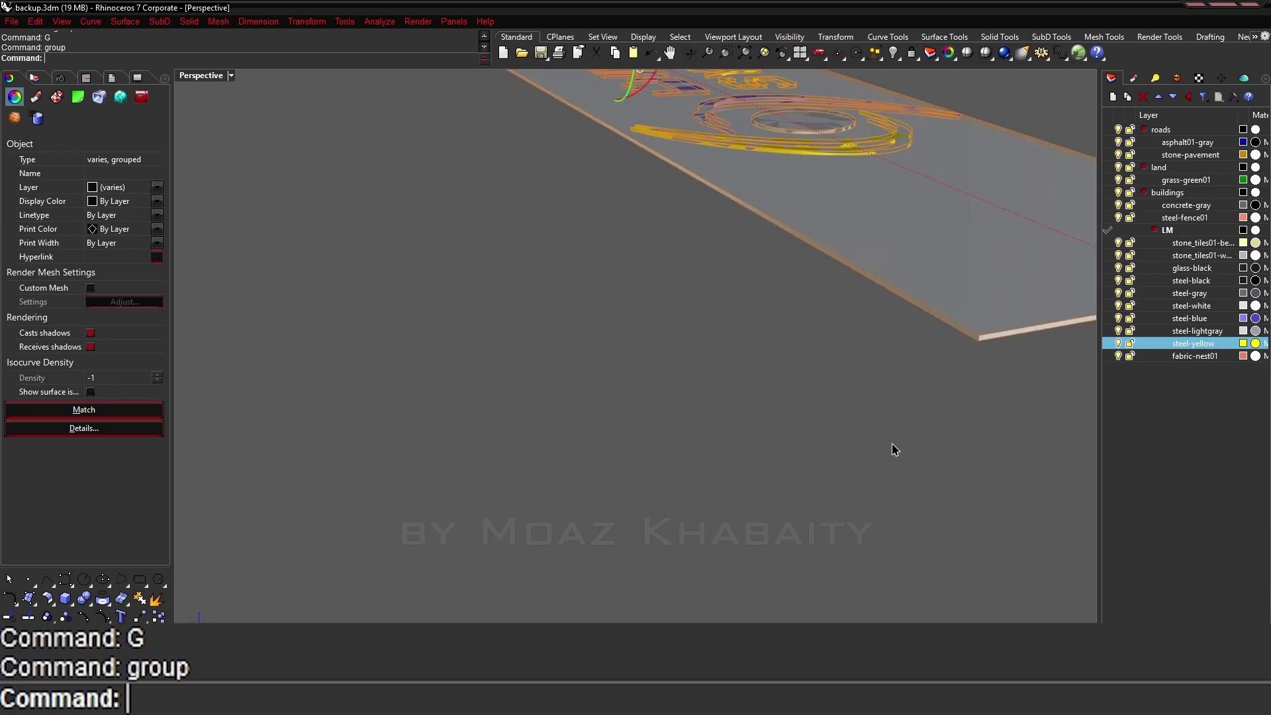
pyautogui.write('Q')
pyautogui.press('Return')
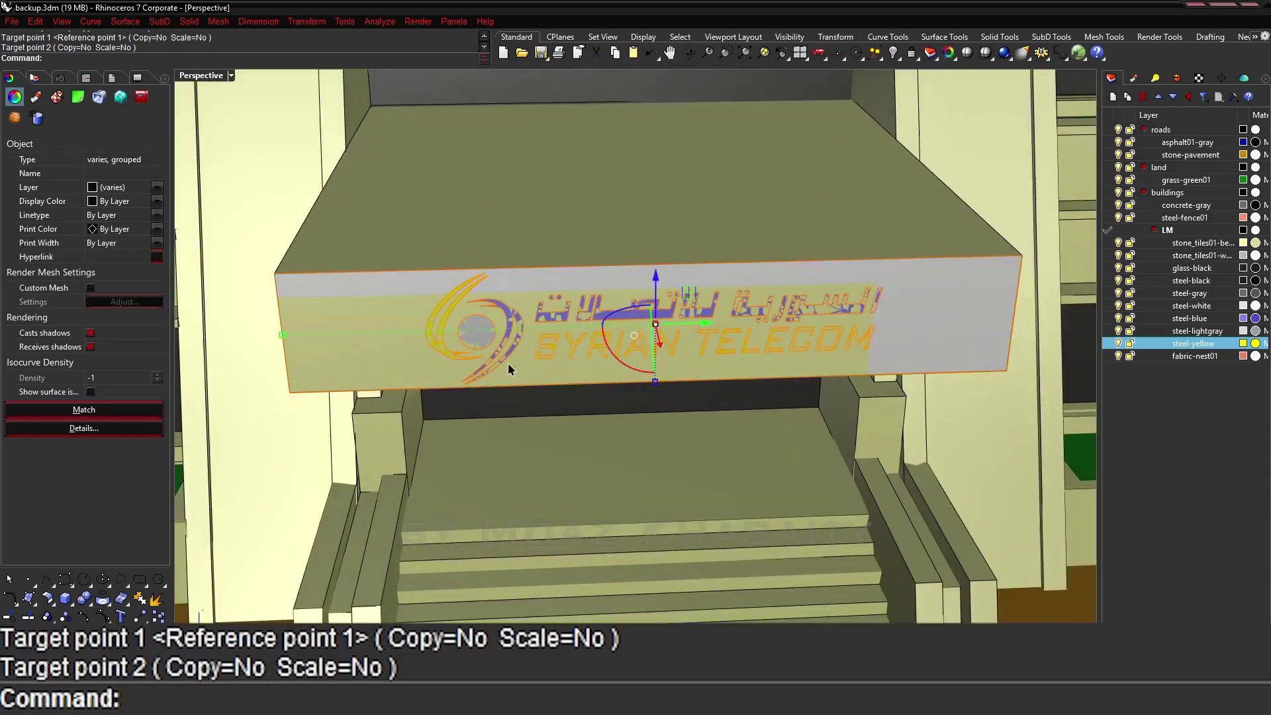
pyautogui.scroll(-5, 735, 357)
pyautogui.scroll(-5, 754, 410)
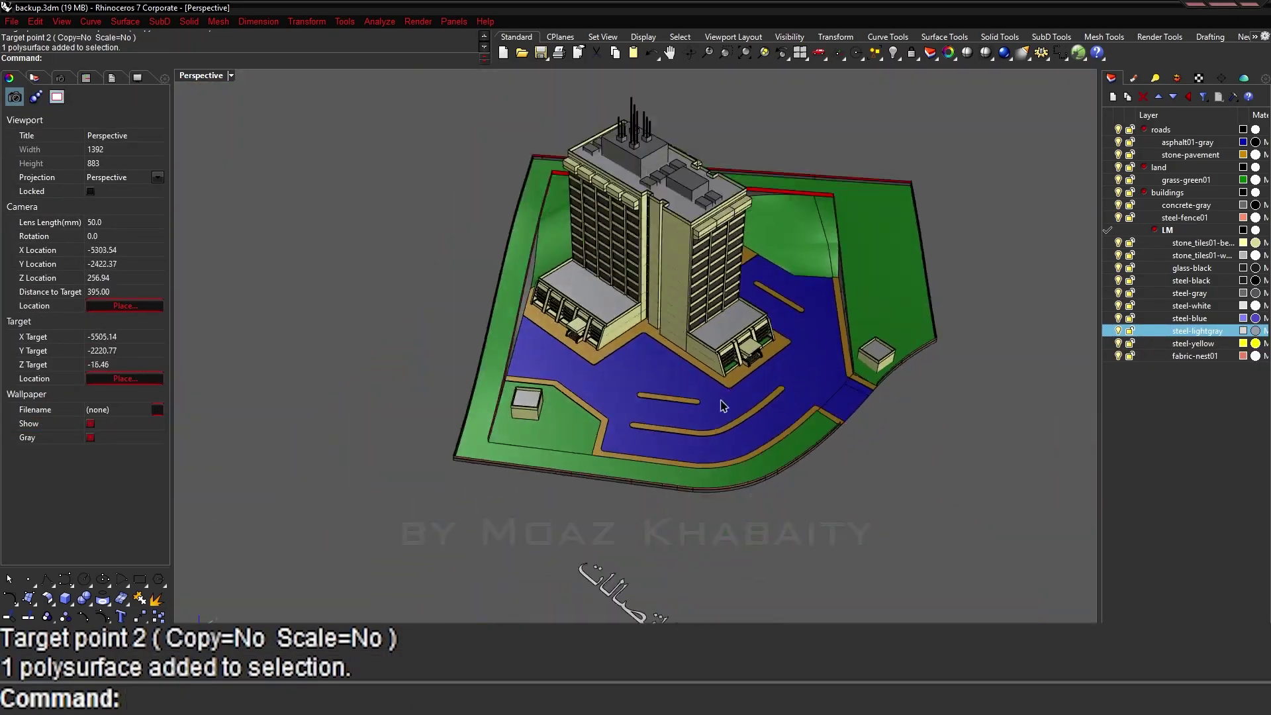
pyautogui.scroll(-3, 993, 463)
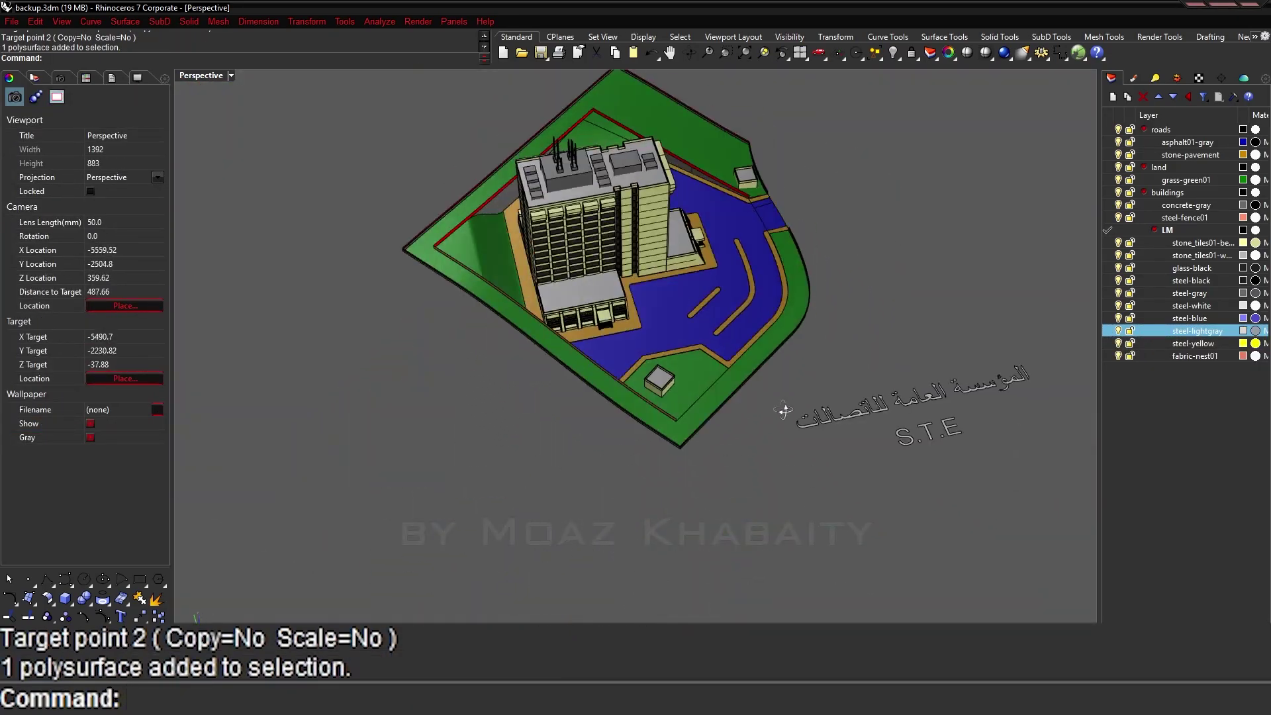
pyautogui.scroll(8, 887, 407)
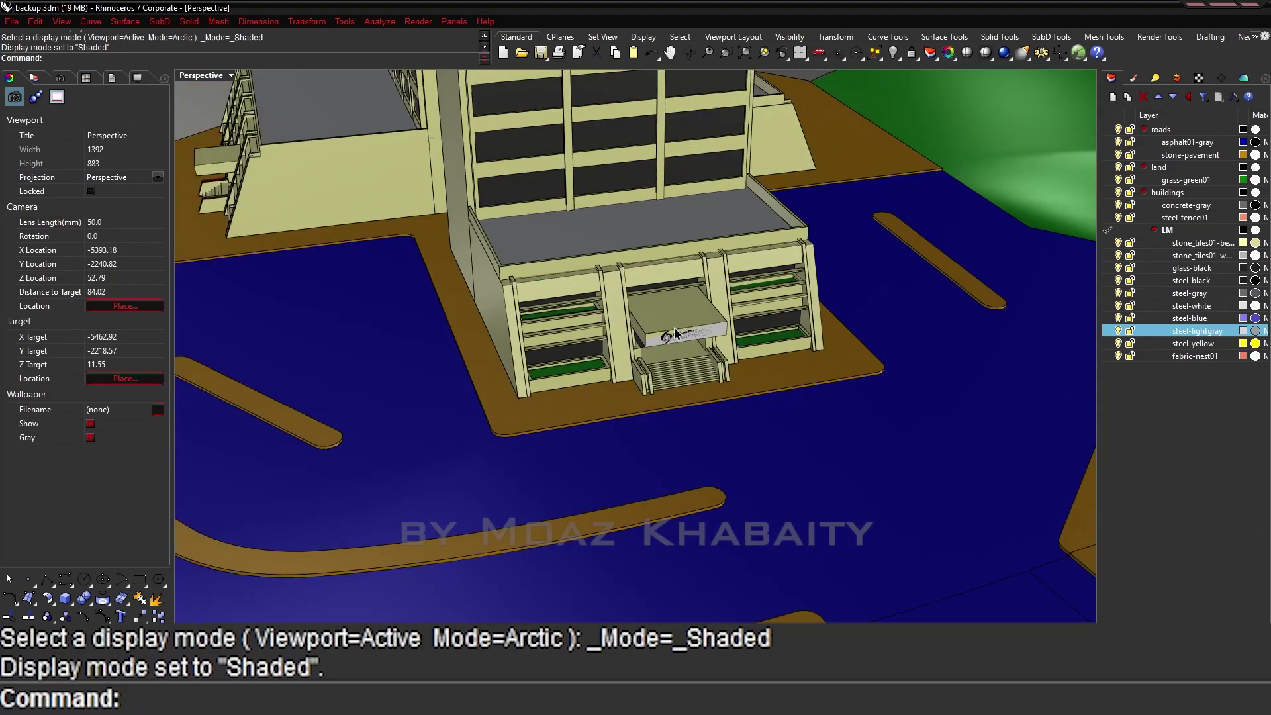
pyautogui.hotkey('ctrl', 's')
pyautogui.write('CA')
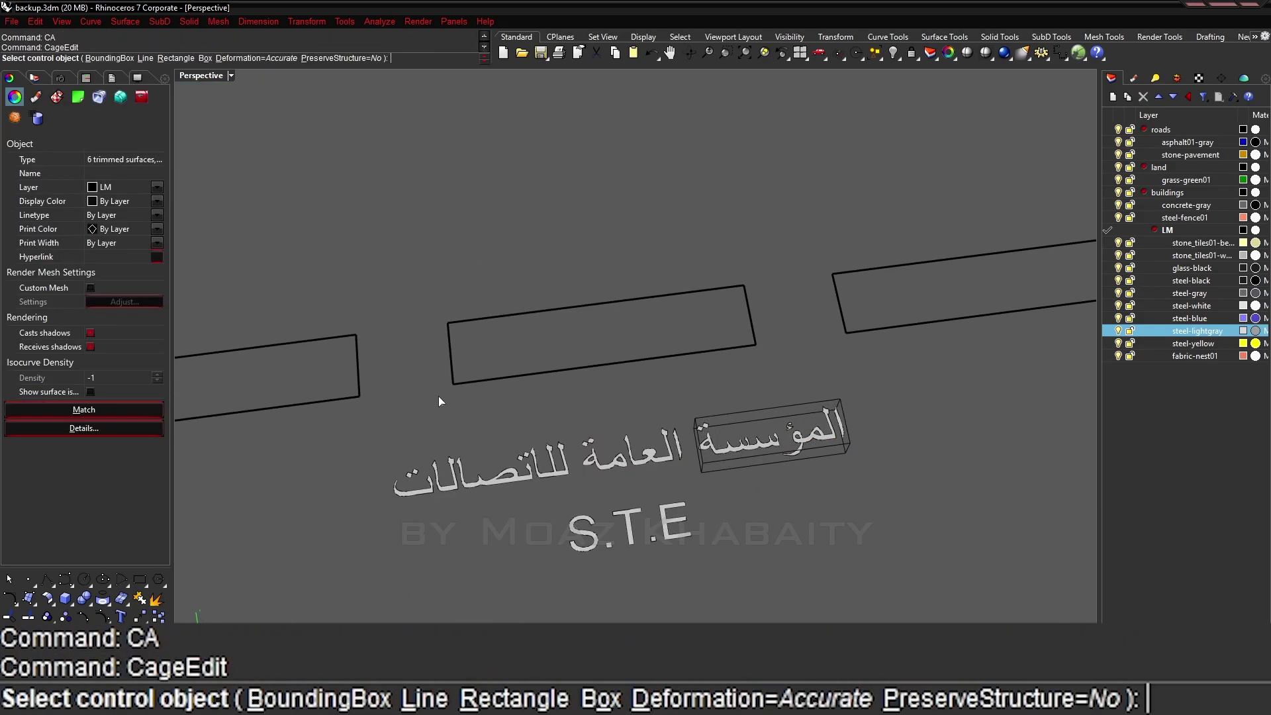
# Cage-edit the Arabic words and S.T.E with a default bounding box, levelling them to one height.
pyautogui.click(105, 58)
pyautogui.press('Return')
pyautogui.press('Return')
pyautogui.press('Return')
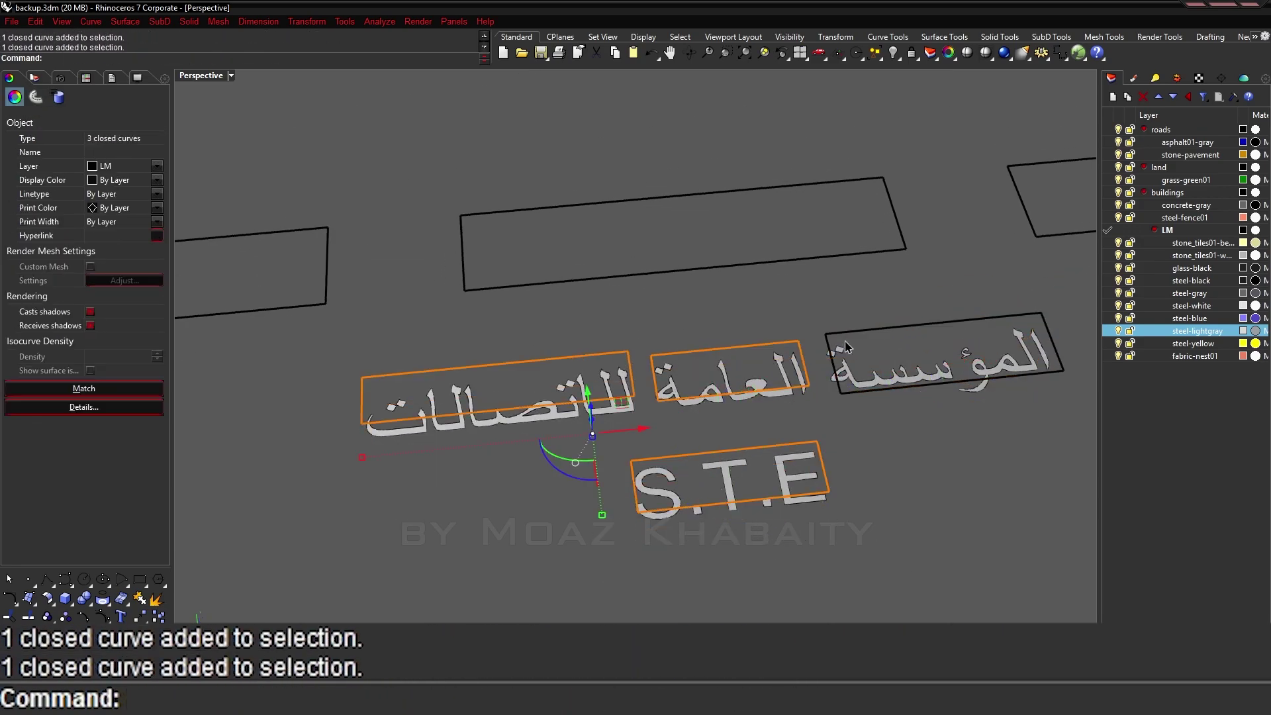
pyautogui.click(839, 493)
pyautogui.scroll(-3, 794, 491)
pyautogui.scroll(-2, 733, 489)
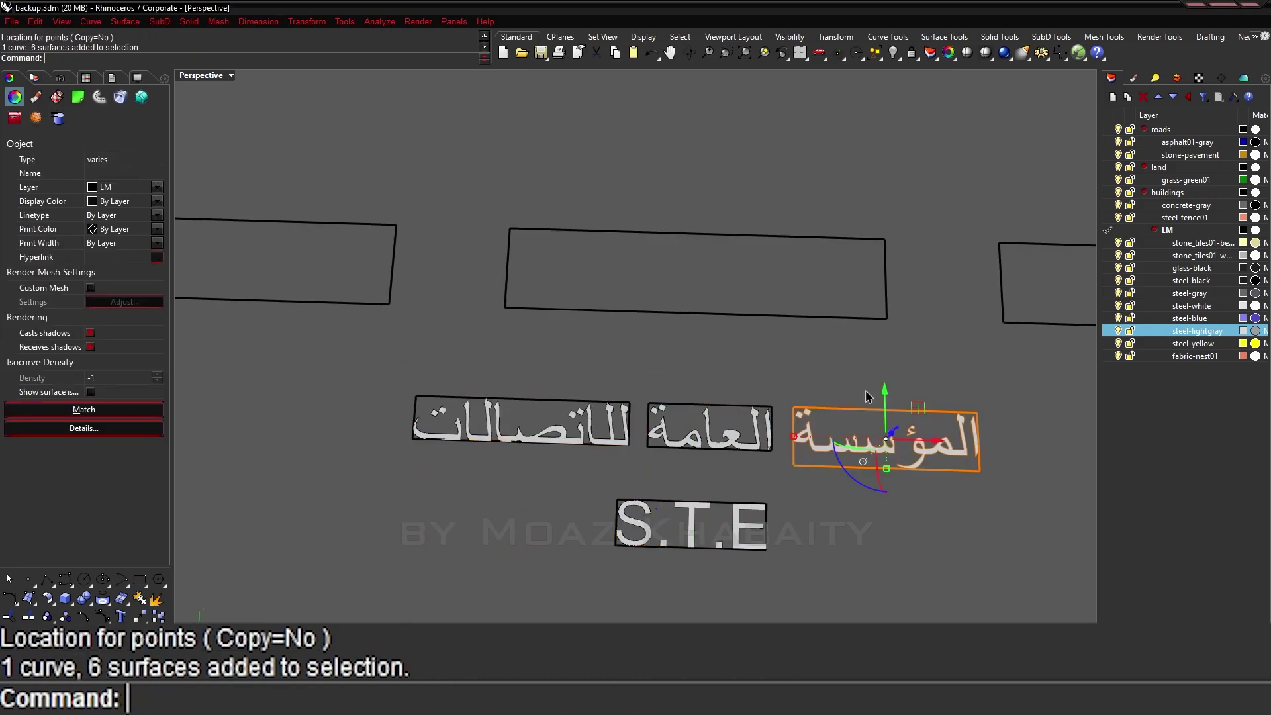
pyautogui.write('GL')
pyautogui.press('Return')
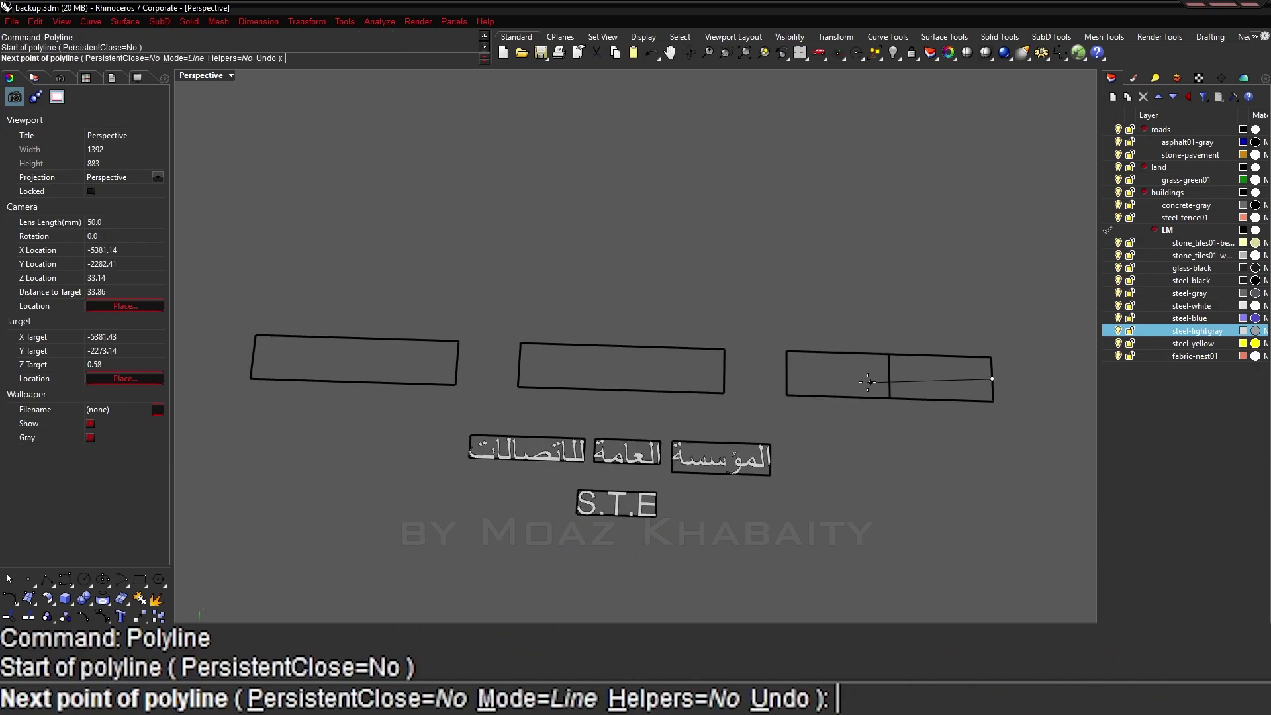
# Place the word المؤسسة into the rightmost facade rectangle.
pyautogui.write('C')
pyautogui.press('Return')
pyautogui.click(699, 503)
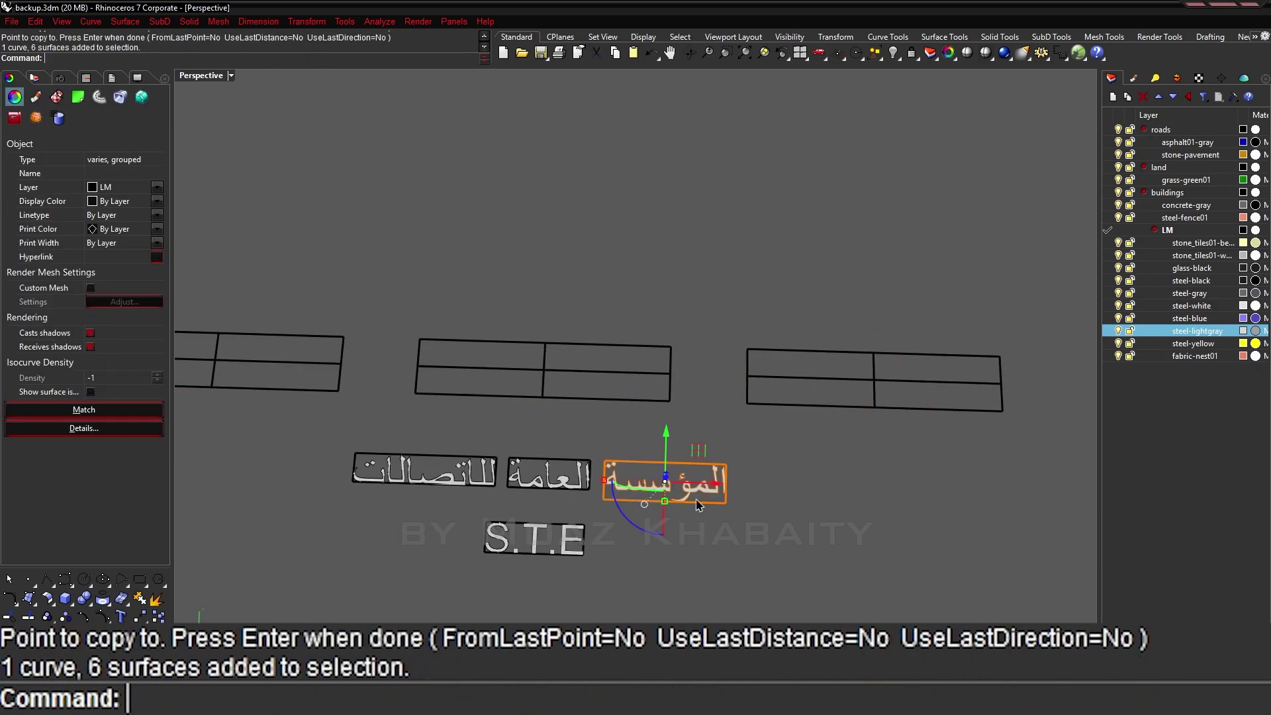
pyautogui.scroll(5, 823, 442)
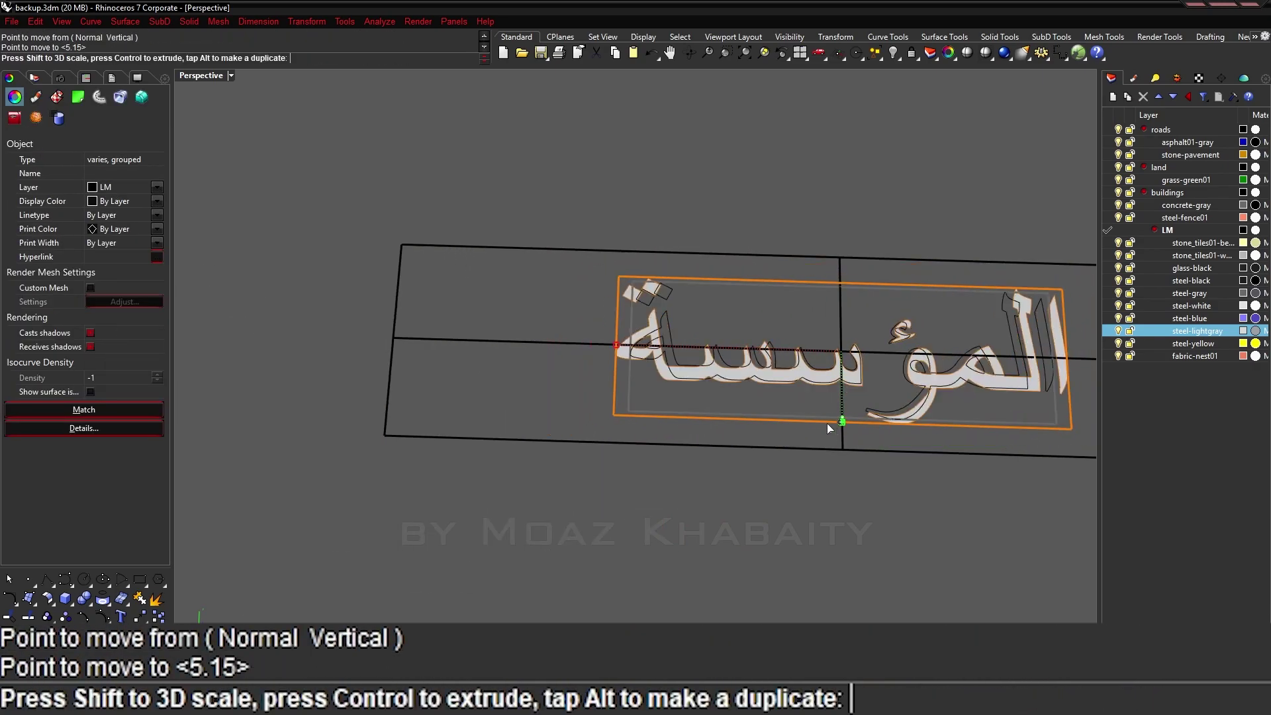
pyautogui.click(827, 423)
pyautogui.scroll(-5, 709, 467)
# Copy العامة into a facade rectangle, delete the original, and shrink the copy to fit.
pyautogui.click(533, 513)
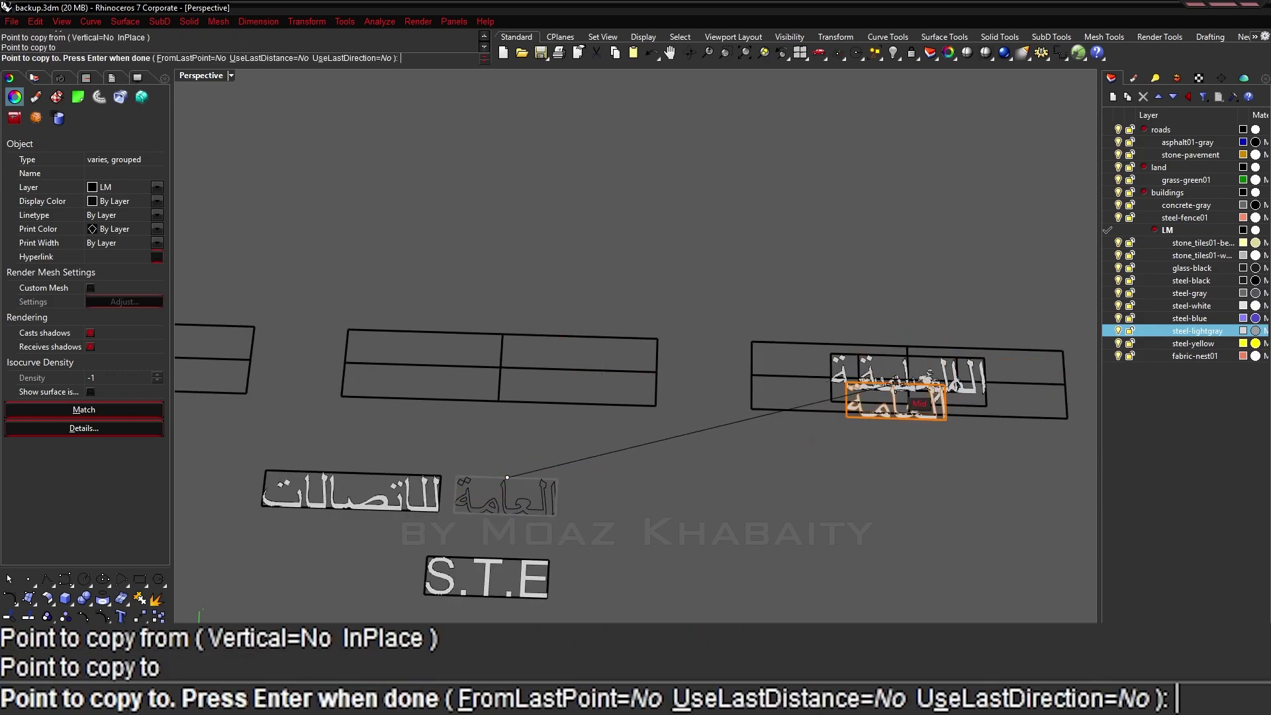
pyautogui.click(895, 383)
pyautogui.scroll(3, 895, 383)
pyautogui.press('Return')
pyautogui.press('Delete')
pyautogui.click(860, 397)
pyautogui.moveTo(808, 463)
pyautogui.mouseDown()
pyautogui.moveTo(799, 487)
pyautogui.moveTo(832, 442)
pyautogui.mouseUp()
pyautogui.scroll(-5, 832, 442)
pyautogui.scroll(5, 829, 388)
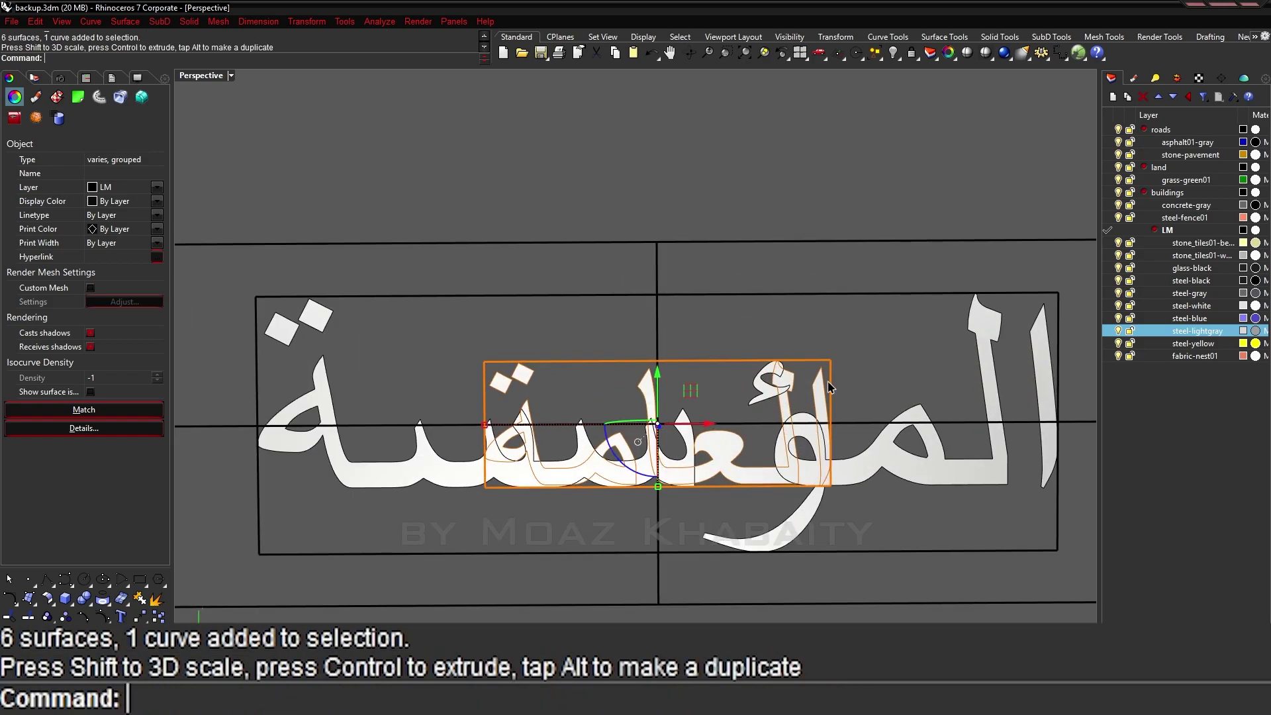
# Move العامة and scale it to match the frame height.
pyautogui.keyDown('shift'); pyautogui.moveTo(828, 387); pyautogui.dragTo(630, 410, button='right'); pyautogui.keyUp('shift')
pyautogui.write('m')
pyautogui.press('Return')
pyautogui.click(624, 391)
pyautogui.click(842, 447)
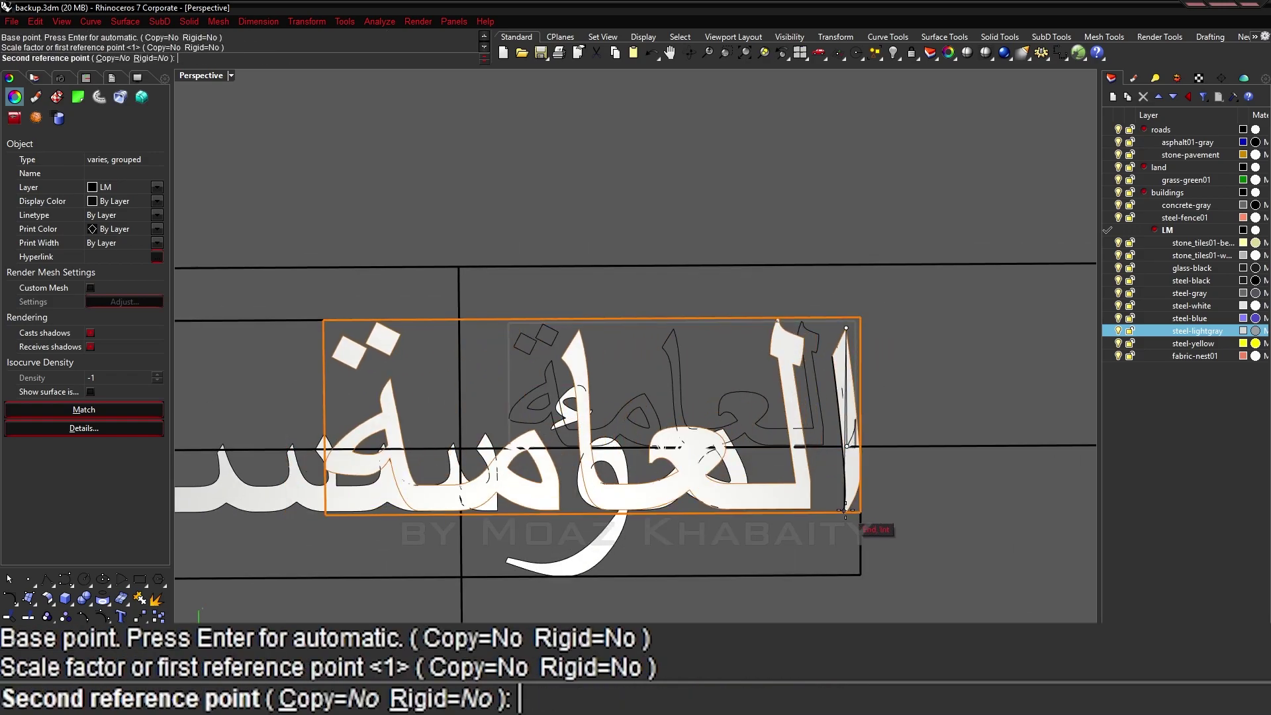
pyautogui.click(794, 437)
pyautogui.scroll(-5, 973, 482)
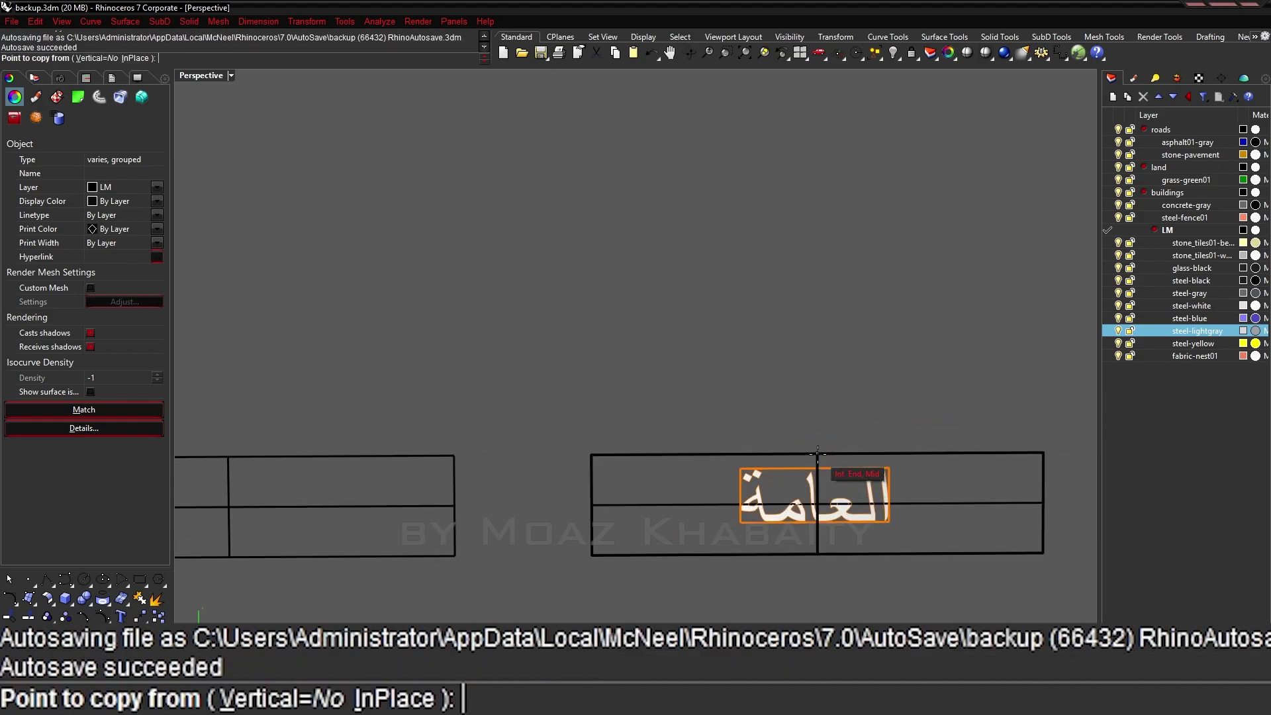
pyautogui.press('Escape')
# Move للاتصالات into the middle rectangle, scale it to the frame, and nudge it into alignment.
pyautogui.scroll(-2, 703, 551)
pyautogui.click(703, 551)
pyautogui.scroll(3, 701, 554)
pyautogui.click(708, 528)
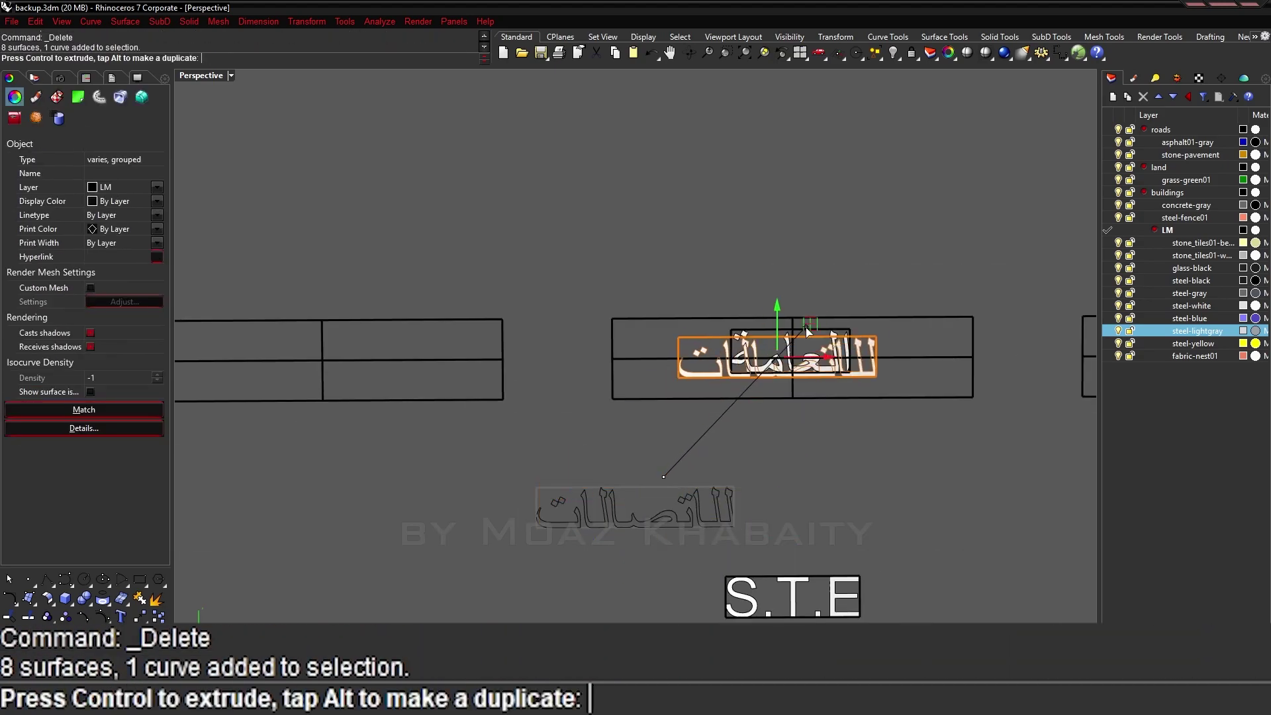
pyautogui.moveTo(773, 324); pyautogui.dragTo(773, 326)
pyautogui.scroll(5, 773, 324)
pyautogui.write('sc')
pyautogui.press('Return')
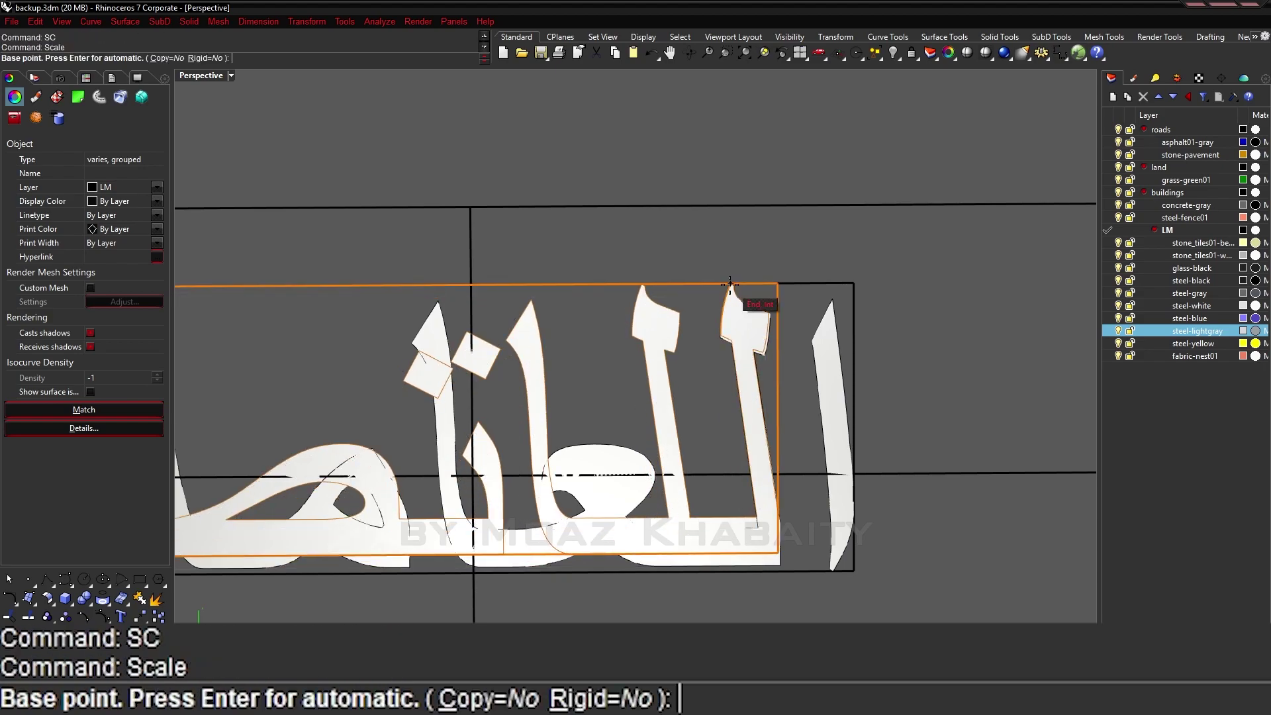
pyautogui.click(729, 552)
pyautogui.click(951, 557)
pyautogui.scroll(-3, 951, 557)
pyautogui.moveTo(619, 411); pyautogui.dragTo(620, 413)
pyautogui.scroll(4, 463, 397)
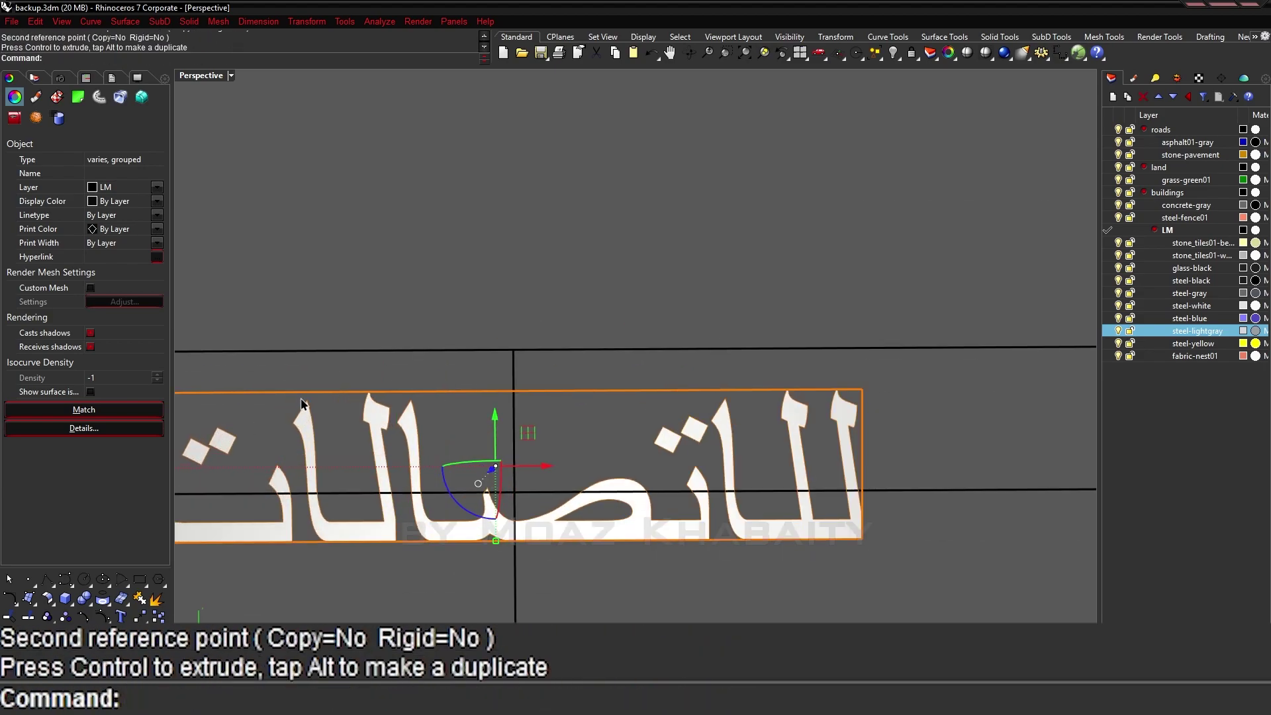
# Move the S.T.E lettering under العامة and shrink it.
pyautogui.moveTo(451, 392); pyautogui.dragTo(454, 396)
pyautogui.scroll(-3, 454, 396)
pyautogui.scroll(4, 559, 584)
pyautogui.click(559, 584)
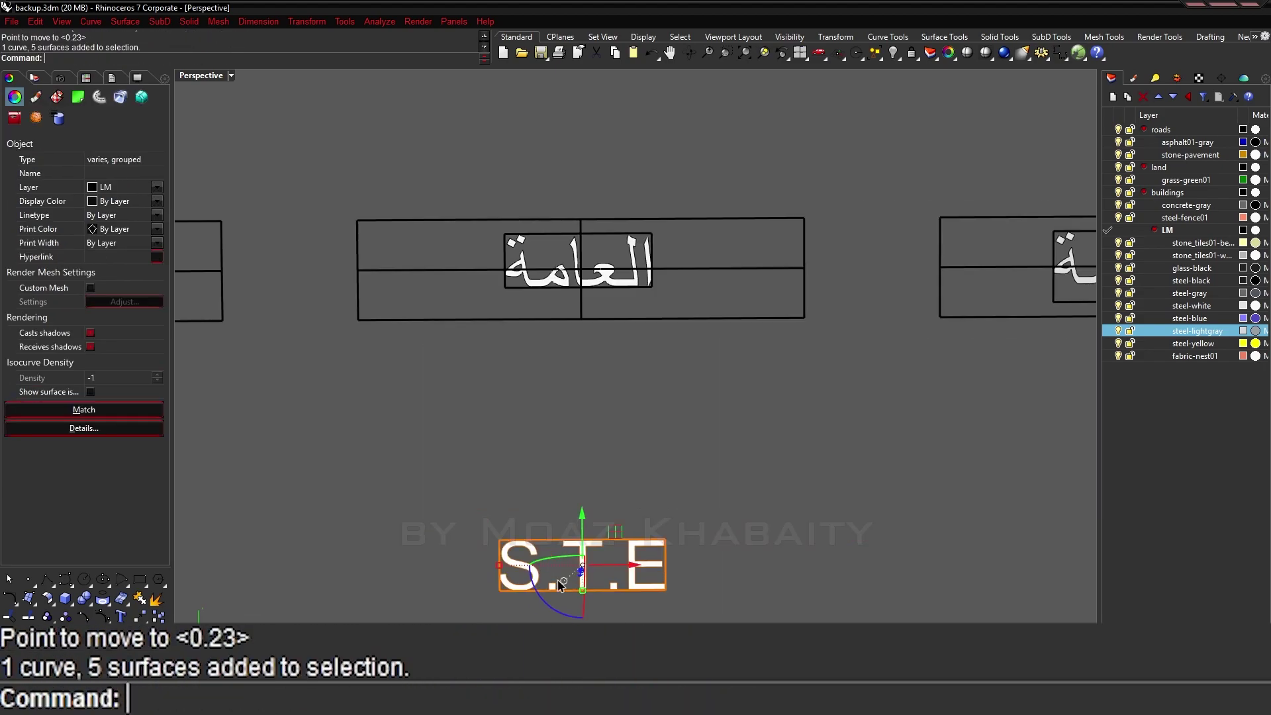
pyautogui.click(582, 589)
pyautogui.scroll(4, 582, 397)
pyautogui.moveTo(635, 331); pyautogui.dragTo(596, 317)
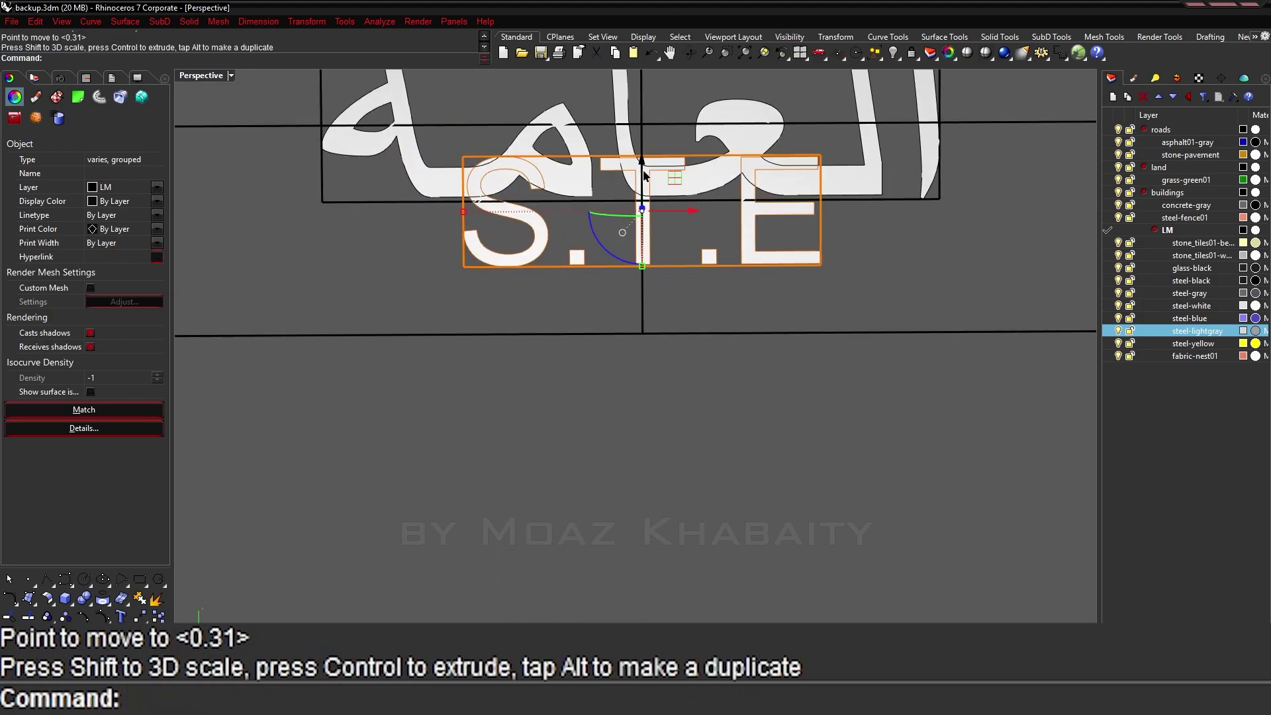
pyautogui.moveTo(647, 269); pyautogui.dragTo(646, 278)
pyautogui.scroll(-3, 576, 358)
pyautogui.scroll(2, 577, 358)
pyautogui.scroll(-3, 577, 358)
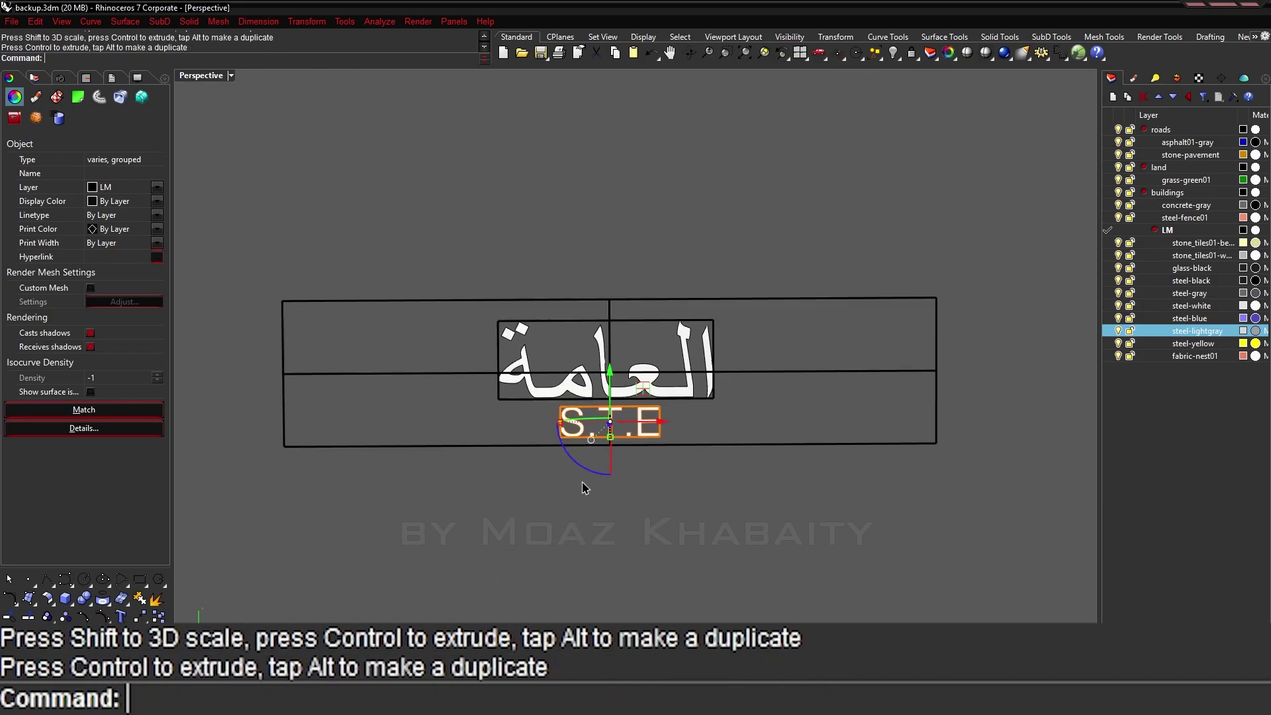
pyautogui.scroll(-3, 686, 476)
# Select the label boxes and S.T.E surfaces, check the tower reference photo, and shrink S.T.E further.
pyautogui.keyDown('shift'); pyautogui.click(821, 450); pyautogui.keyUp('shift')
pyautogui.keyDown('shift'); pyautogui.moveTo(410, 411); pyautogui.dragTo(915, 546); pyautogui.keyUp('shift')
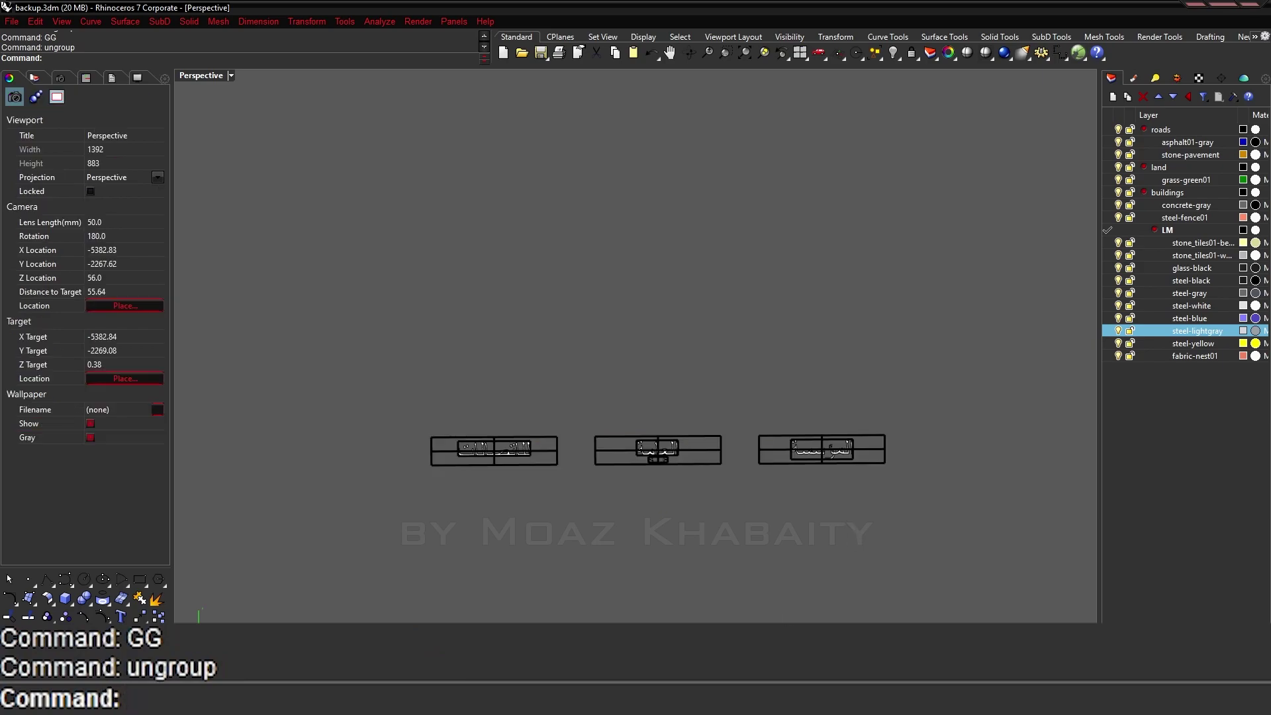
pyautogui.scroll(3, 501, 437)
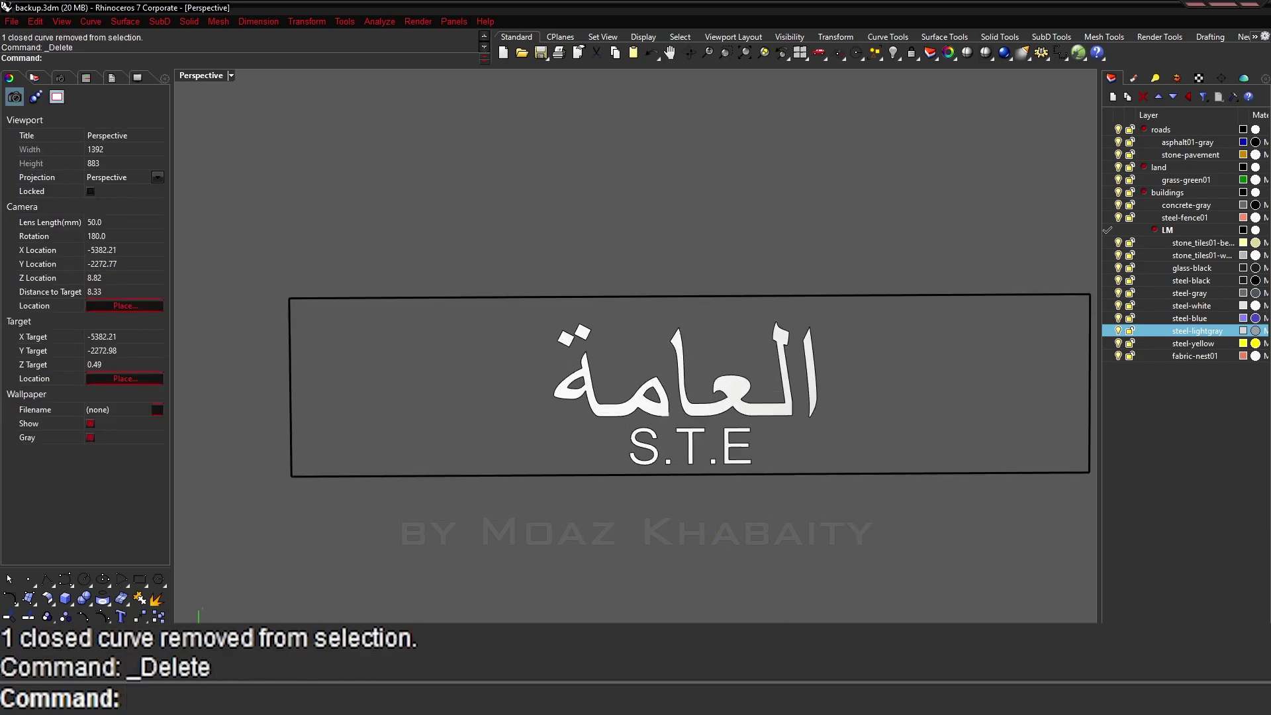
pyautogui.scroll(2, 558, 475)
pyautogui.moveTo(665, 473); pyautogui.dragTo(558, 475)
pyautogui.scroll(-4, 666, 444)
pyautogui.click(687, 496)
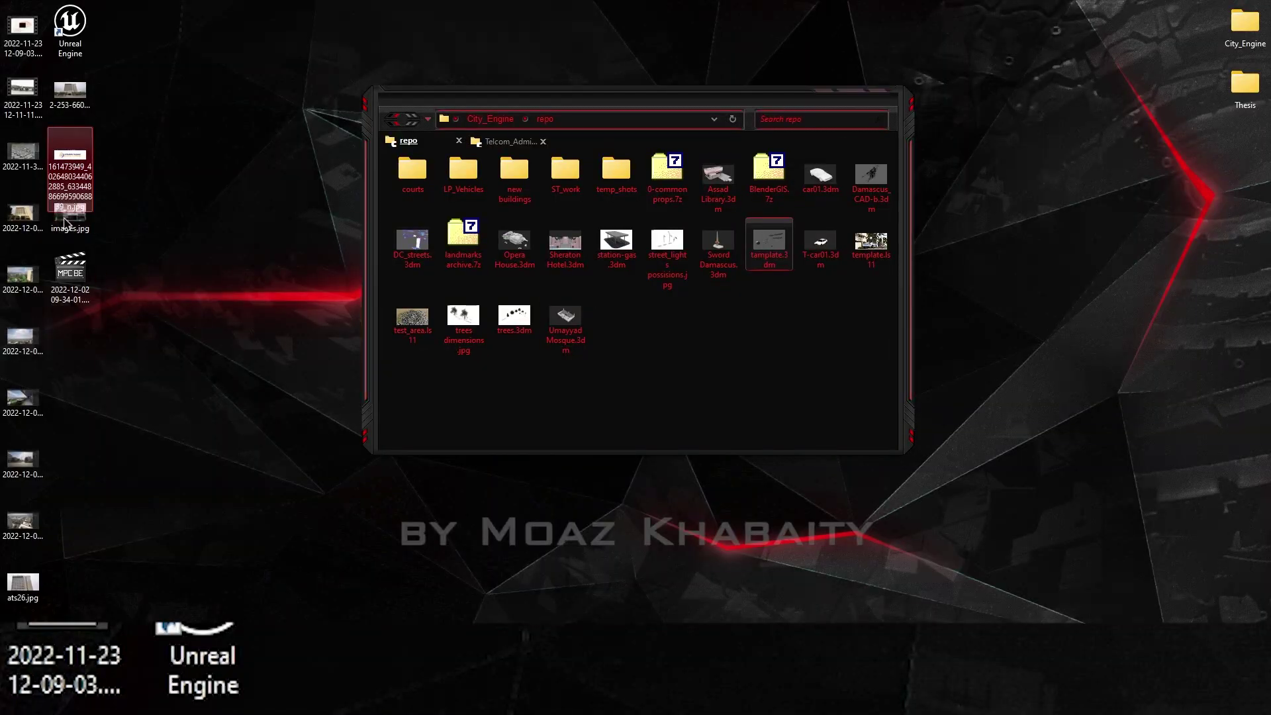
pyautogui.doubleClick(64, 222)
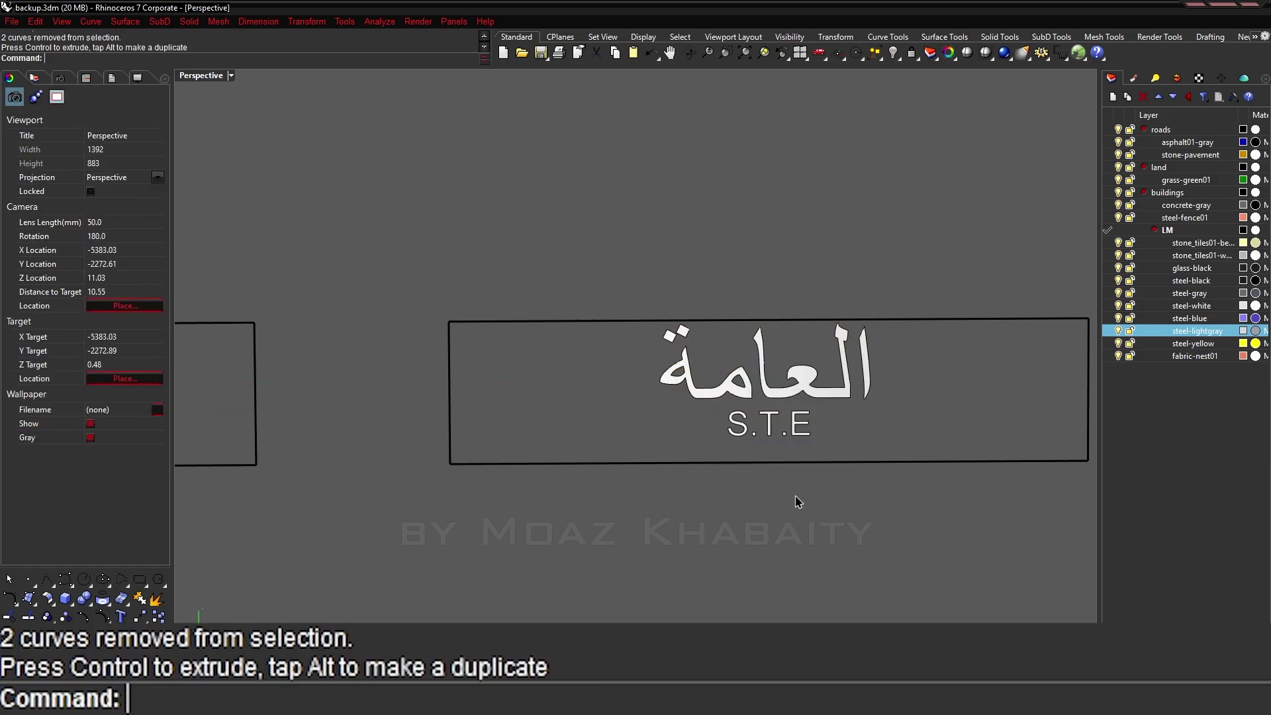
pyautogui.moveTo(593, 427); pyautogui.dragTo(599, 422)
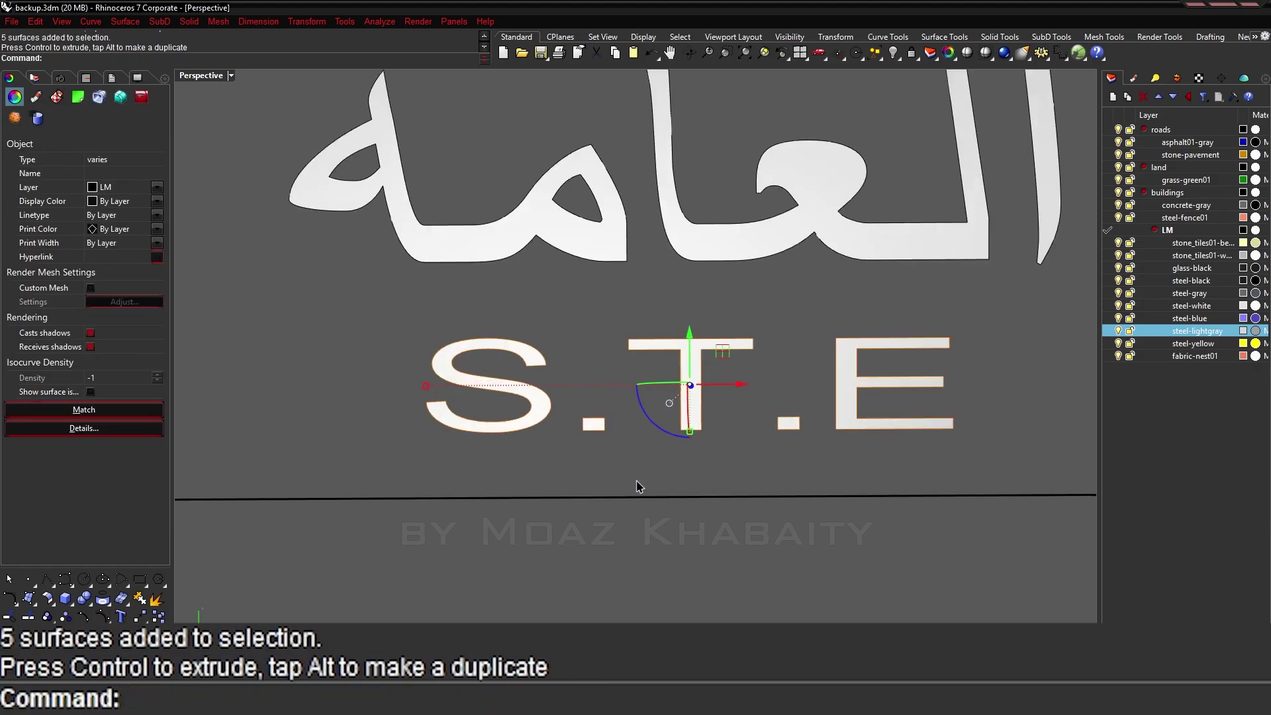
# Thicken the Arabic name and S.T.E lettering into solids on the steel-black layer.
pyautogui.press('Return')
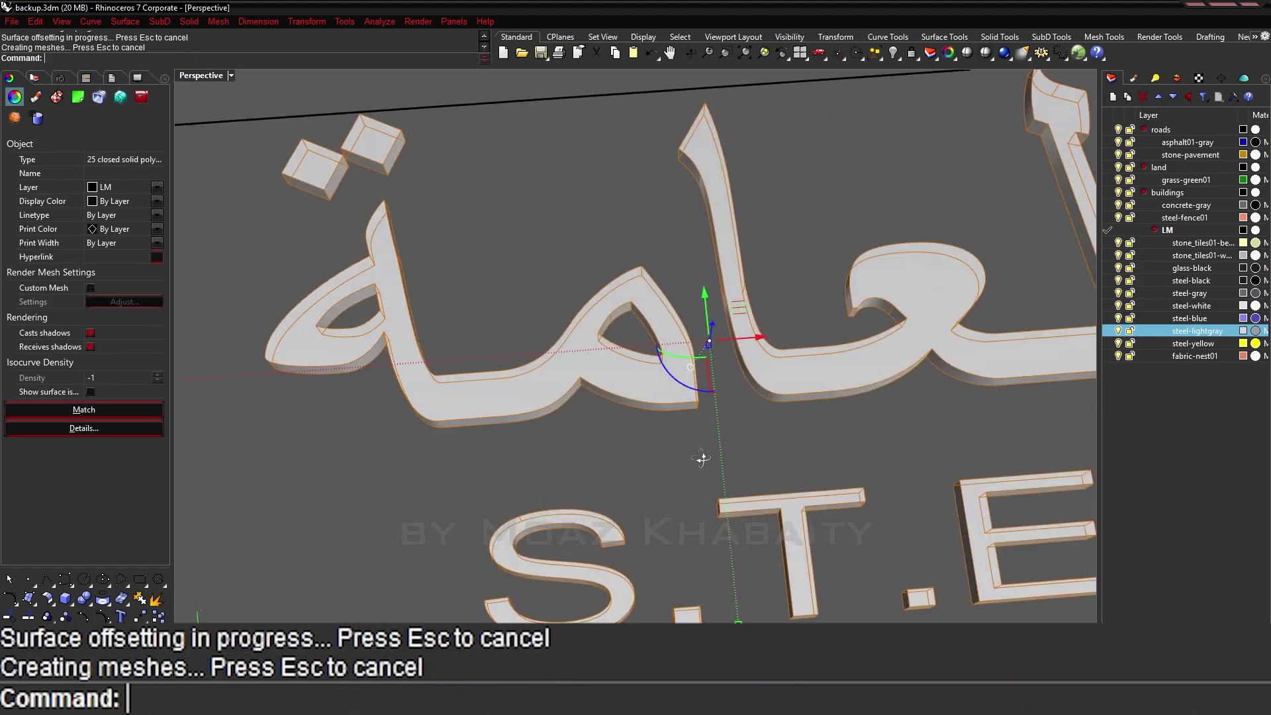
pyautogui.rightClick(1184, 279)
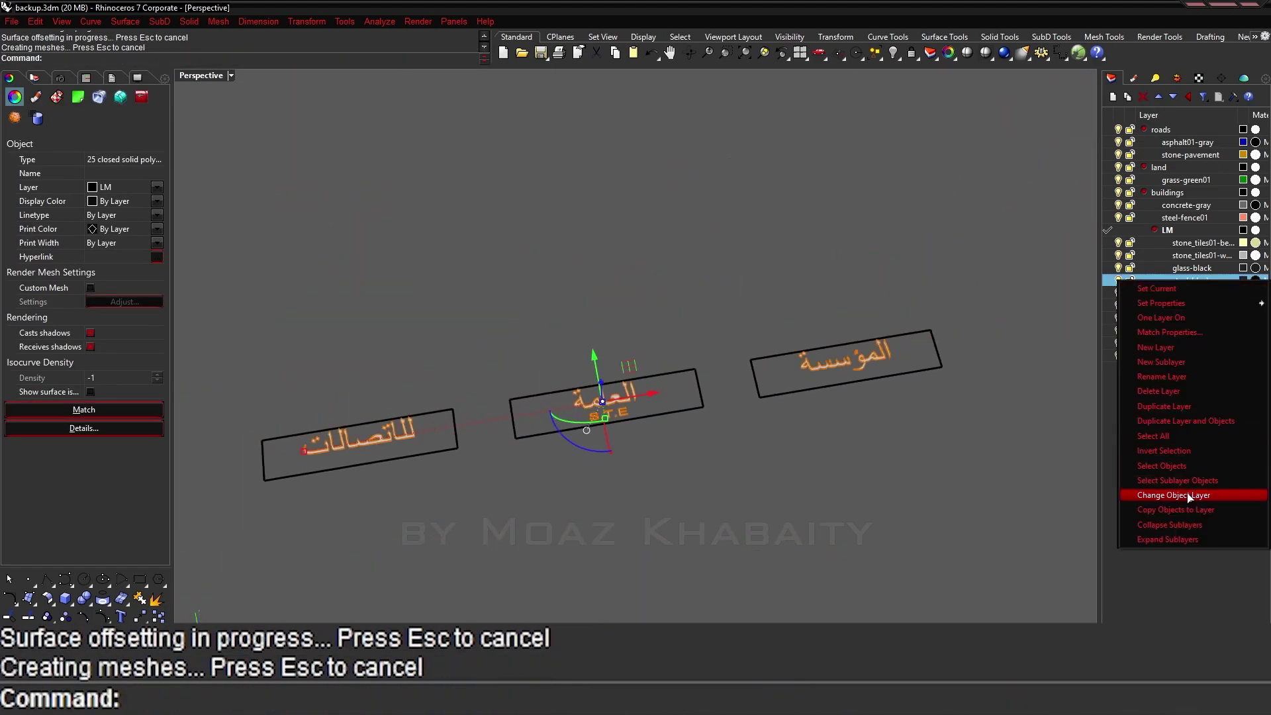
pyautogui.click(1163, 490)
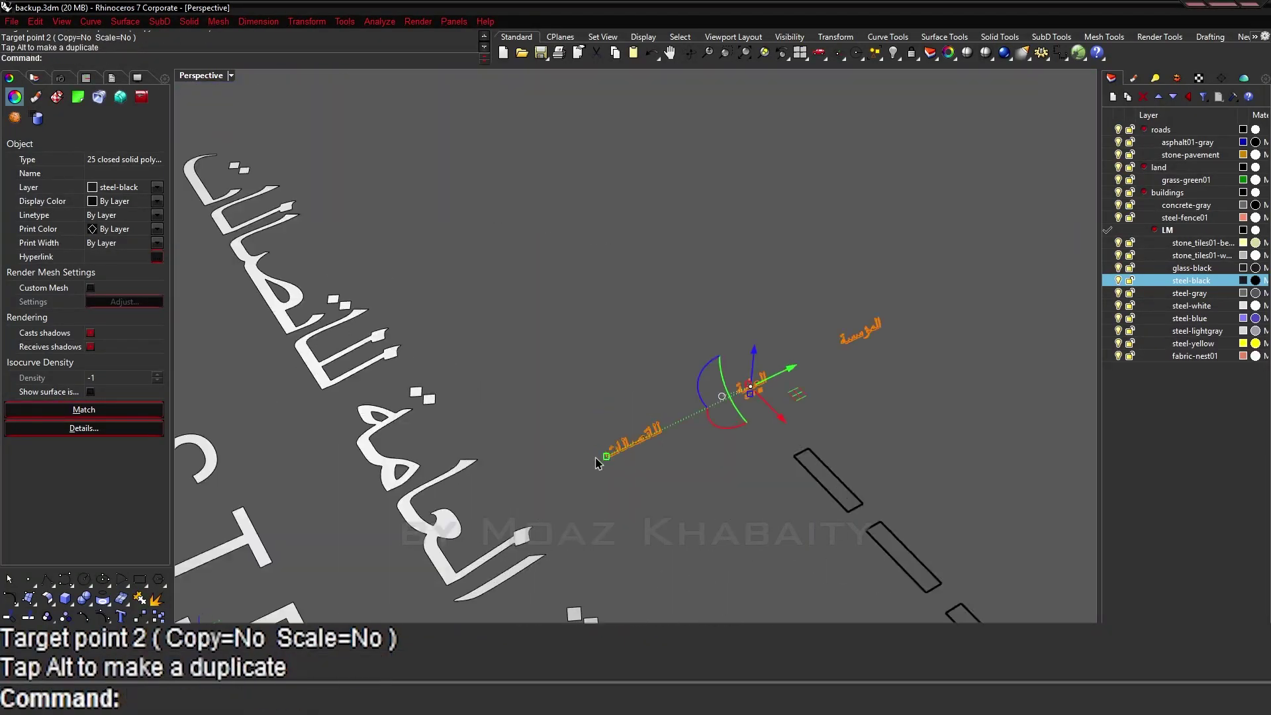
pyautogui.write('Q')
# Orient the text solids onto the building front, move them into place, and slide the Arabic word left.
pyautogui.click(670, 454)
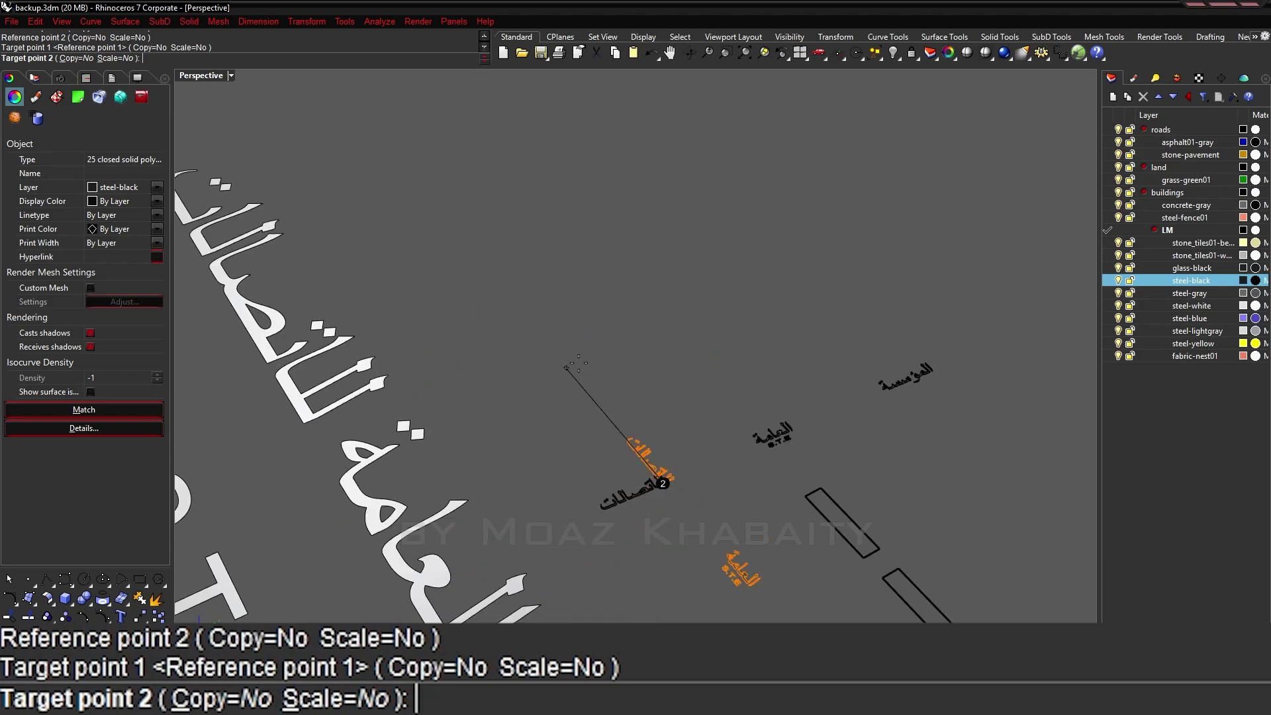
pyautogui.click(678, 498)
pyautogui.write('m')
pyautogui.press('Return')
pyautogui.click(677, 452)
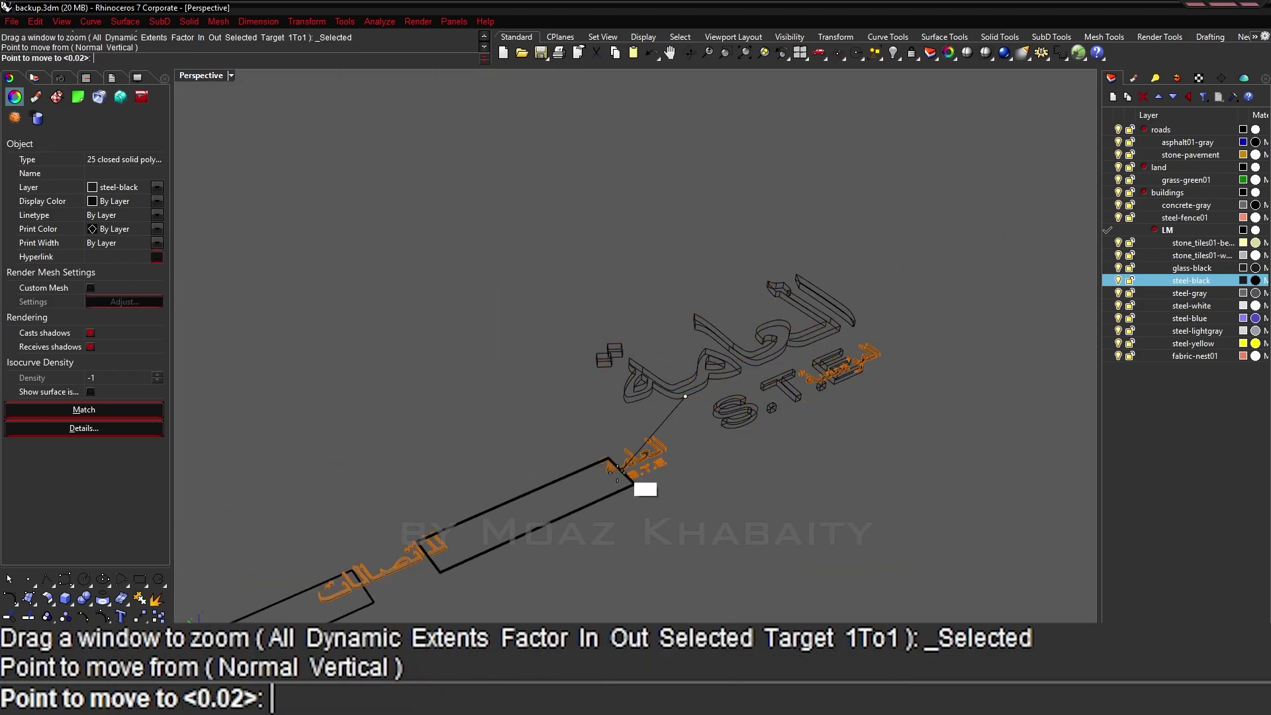
pyautogui.click(541, 530)
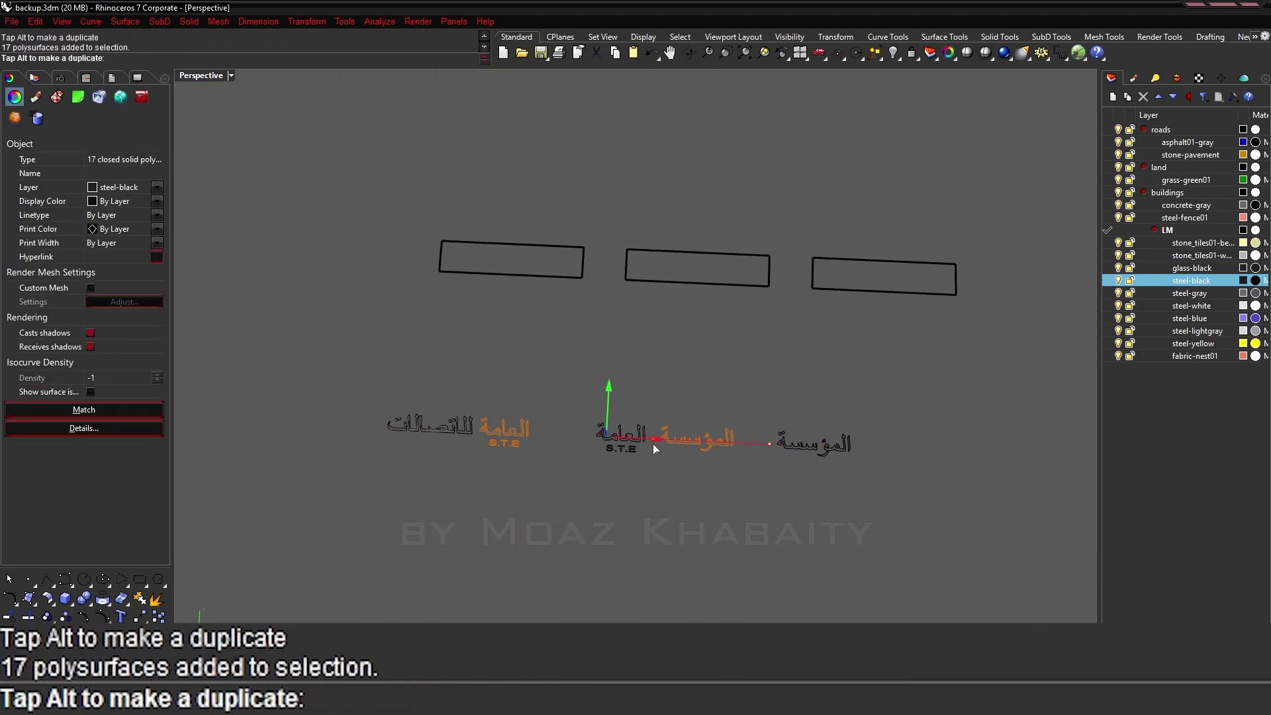
pyautogui.moveTo(794, 434); pyautogui.dragTo(508, 421)
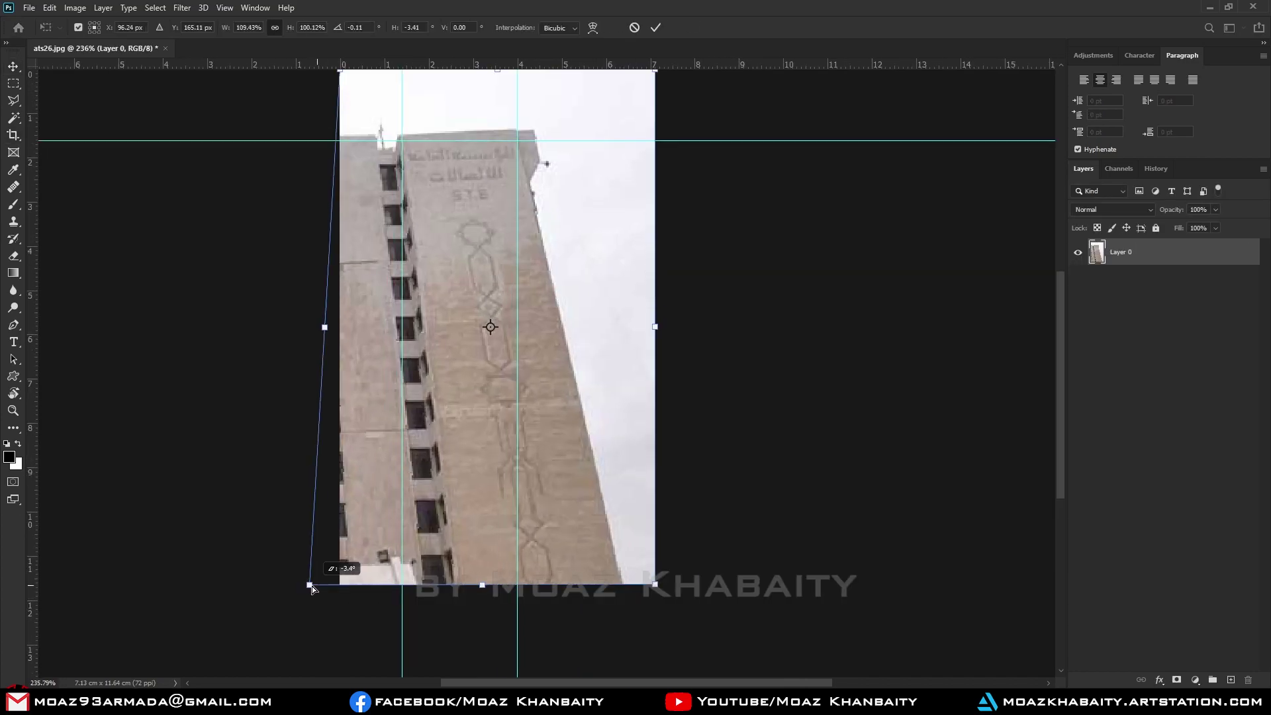
# Skew the photo's bottom and top-right corners to begin straightening the tilted tower.
pyautogui.moveTo(630, 589); pyautogui.dragTo(540, 591)
pyautogui.keyDown('alt'); pyautogui.scroll(2, 553, 591); pyautogui.keyUp('alt')
pyautogui.moveTo(720, 133)
pyautogui.mouseDown()
pyautogui.moveTo(707, 155)
pyautogui.moveTo(734, 140)
pyautogui.mouseUp()
pyautogui.keyDown('alt'); pyautogui.scroll(-2, 463, 431); pyautogui.keyUp('alt')
pyautogui.keyDown('alt'); pyautogui.scroll(2, 660, 528); pyautogui.keyUp('alt')
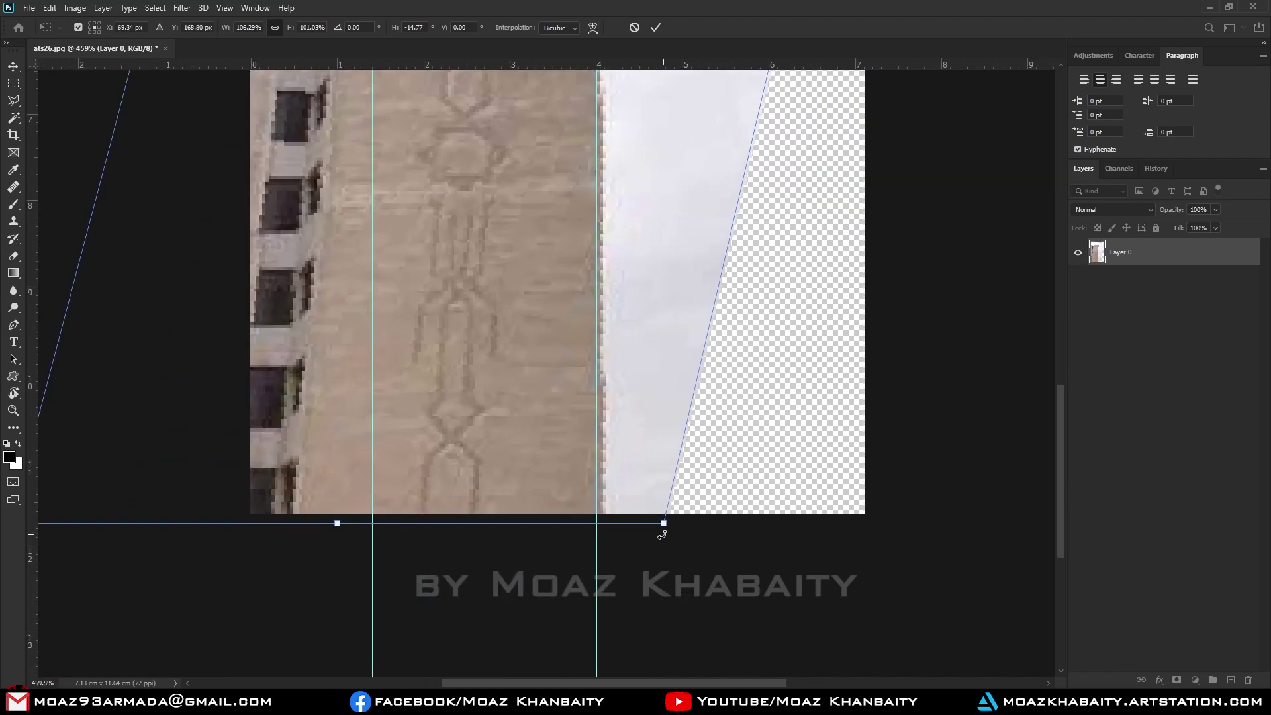
pyautogui.hscroll(-2, 176, 510)
pyautogui.keyDown('alt'); pyautogui.scroll(-2, 629, 579); pyautogui.keyUp('alt')
pyautogui.keyDown('alt'); pyautogui.scroll(3, 629, 579); pyautogui.keyUp('alt')
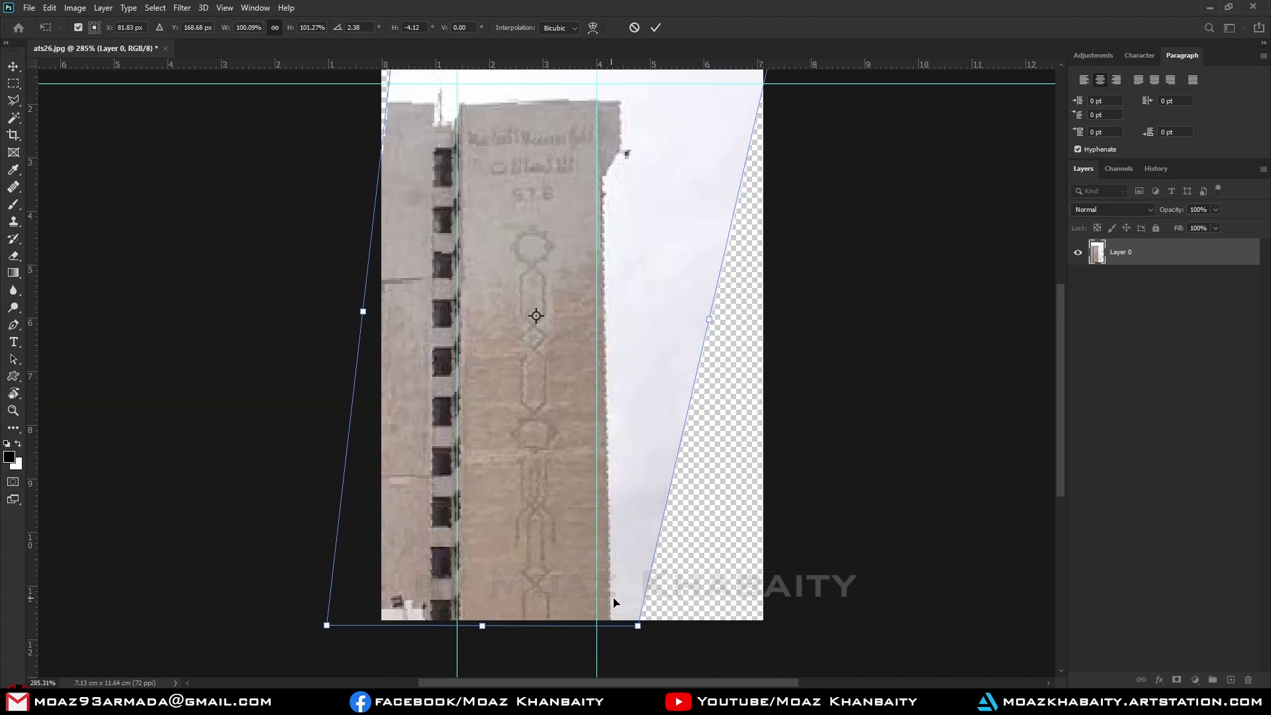
pyautogui.moveTo(613, 602); pyautogui.dragTo(583, 609)
pyautogui.keyDown('alt'); pyautogui.scroll(2, 655, 264); pyautogui.keyUp('alt')
pyautogui.keyDown('alt'); pyautogui.scroll(-2, 497, 331); pyautogui.keyUp('alt')
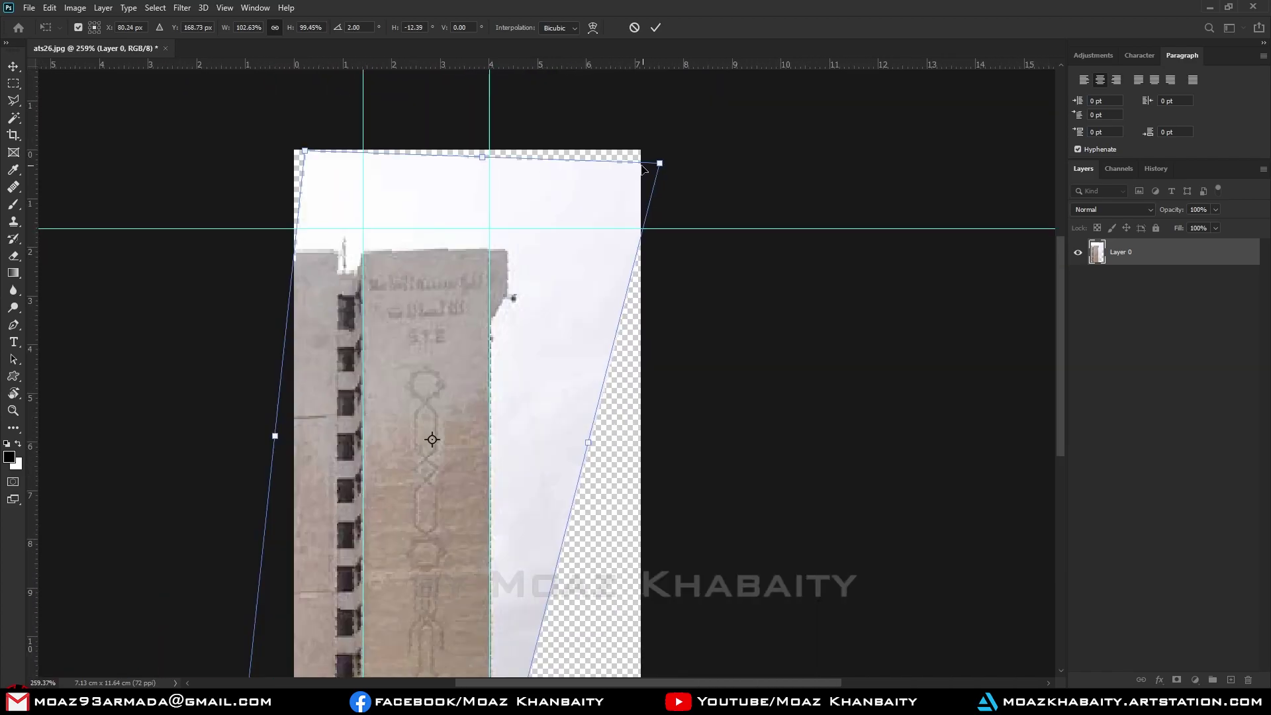
pyautogui.keyDown('alt'); pyautogui.scroll(2, 496, 298); pyautogui.keyUp('alt')
# Fine-tune the skew corners until the facade stands upright, and apply the transform.
pyautogui.moveTo(863, 97); pyautogui.dragTo(853, 106)
pyautogui.keyDown('alt'); pyautogui.scroll(-3, 484, 415); pyautogui.keyUp('alt')
pyautogui.keyDown('alt'); pyautogui.scroll(2, 577, 634); pyautogui.keyUp('alt')
pyautogui.keyDown('alt'); pyautogui.scroll(-2, 397, 596); pyautogui.keyUp('alt')
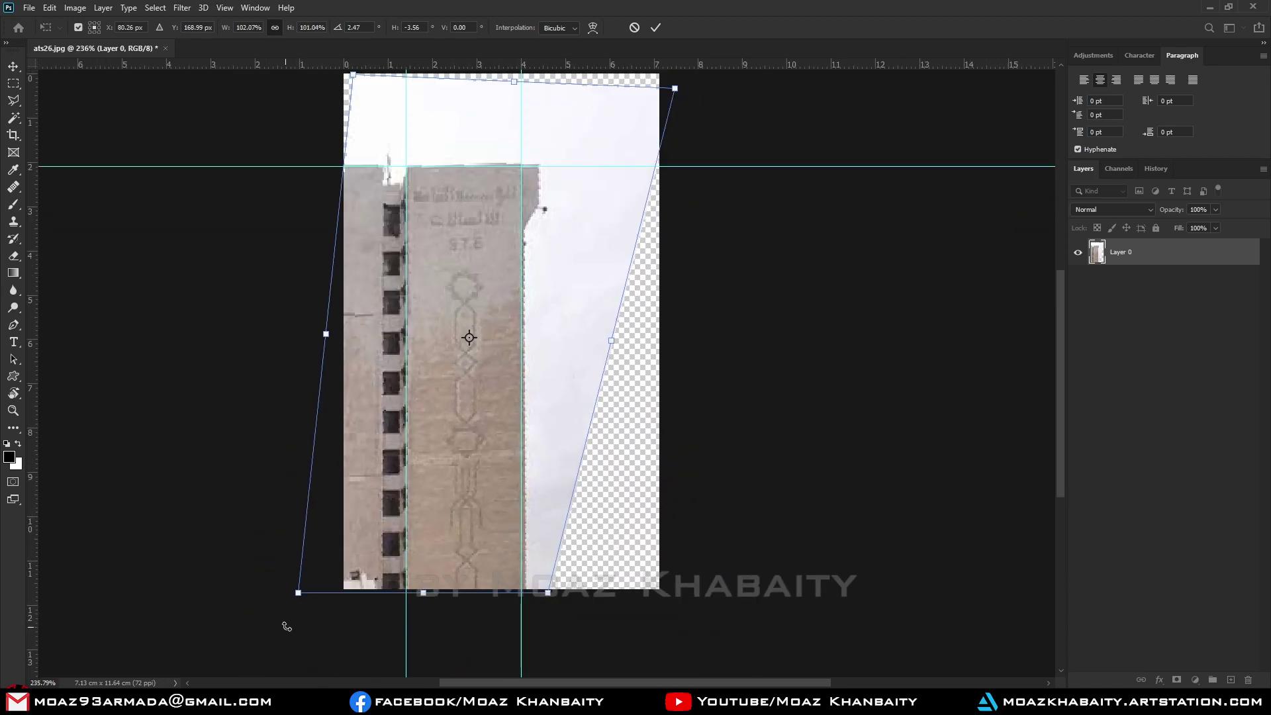
pyautogui.keyDown('alt'); pyautogui.scroll(1, 298, 596); pyautogui.keyUp('alt')
pyautogui.moveTo(301, 593); pyautogui.dragTo(305, 595)
pyautogui.keyDown('alt'); pyautogui.scroll(-1, 305, 594); pyautogui.keyUp('alt')
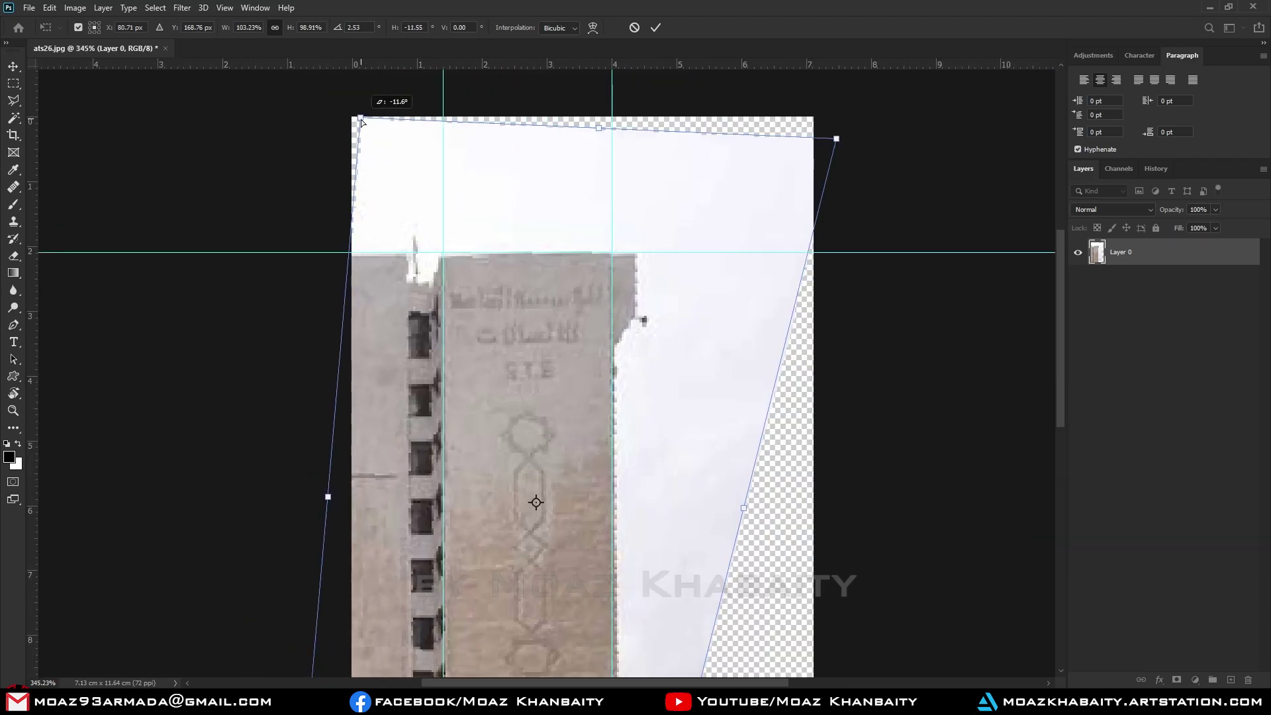
pyautogui.moveTo(836, 136); pyautogui.dragTo(687, 127)
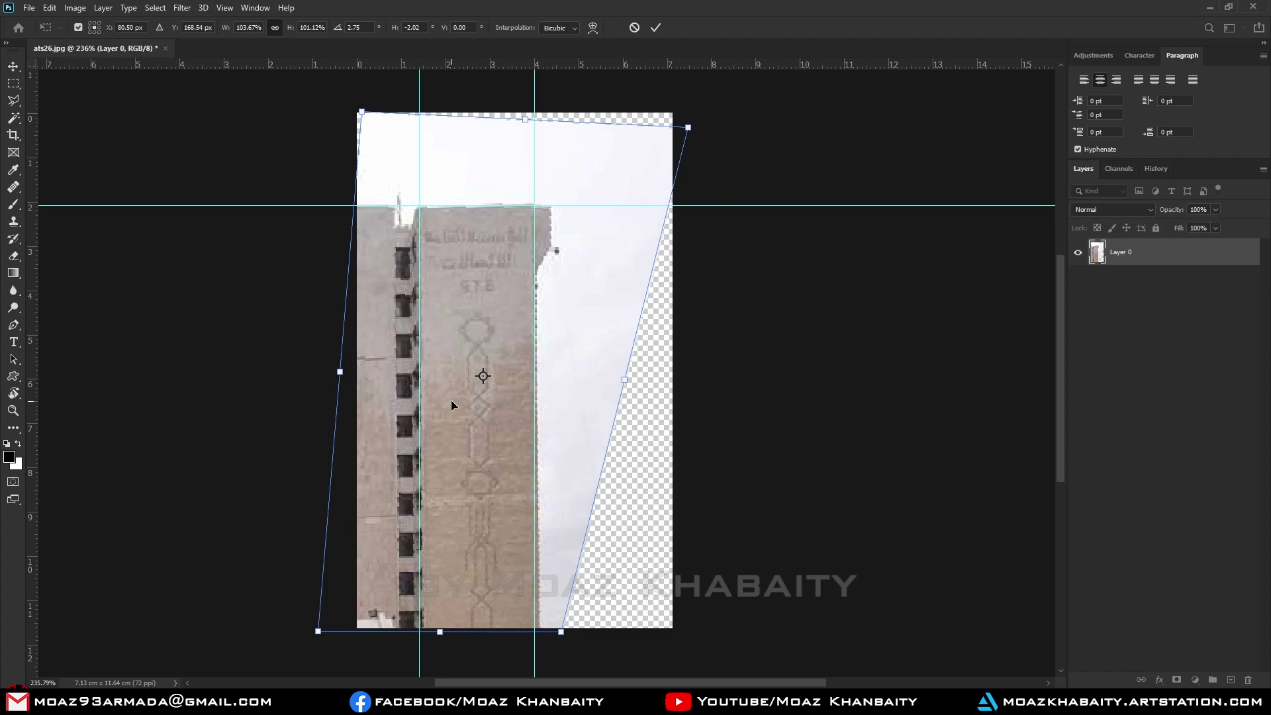
pyautogui.keyDown('alt'); pyautogui.scroll(2, 582, 629); pyautogui.keyUp('alt')
pyautogui.keyDown('alt'); pyautogui.scroll(-2, 586, 630); pyautogui.keyUp('alt')
pyautogui.keyDown('alt'); pyautogui.scroll(2, 315, 591); pyautogui.keyUp('alt')
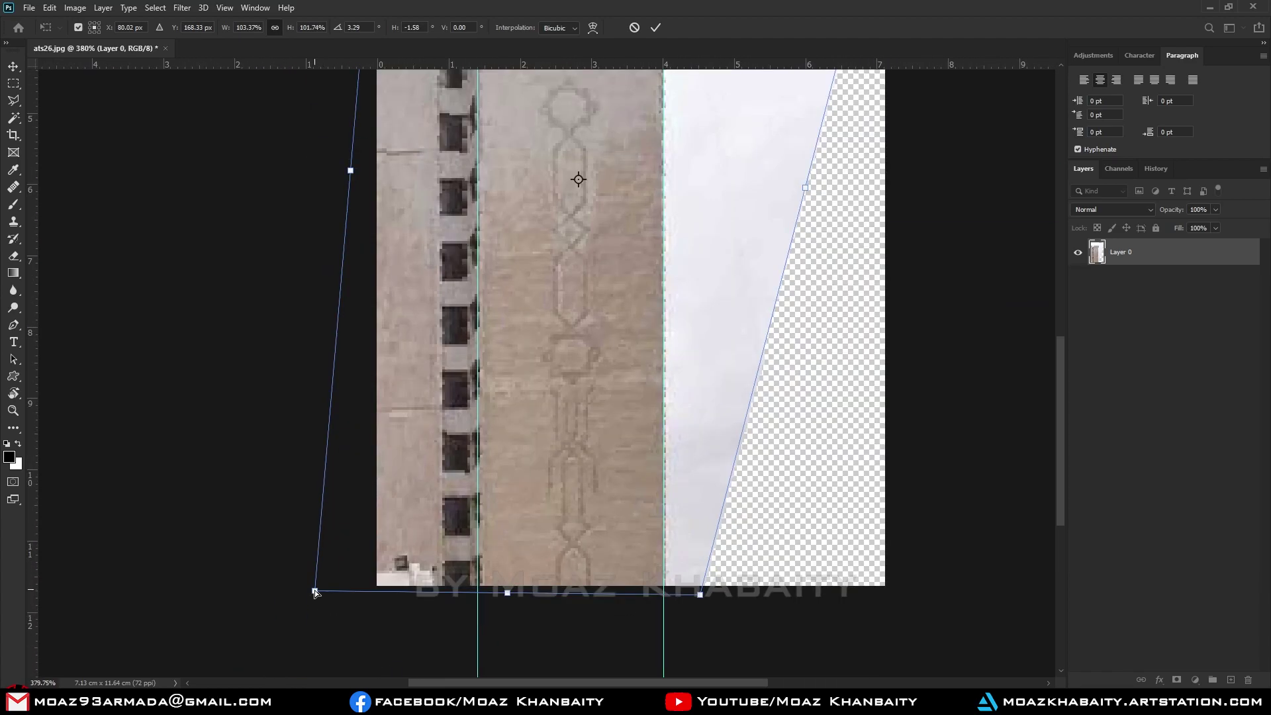
pyautogui.press('Return')
pyautogui.hotkey('ctrl', '1')
pyautogui.hotkey('ctrl', 't')
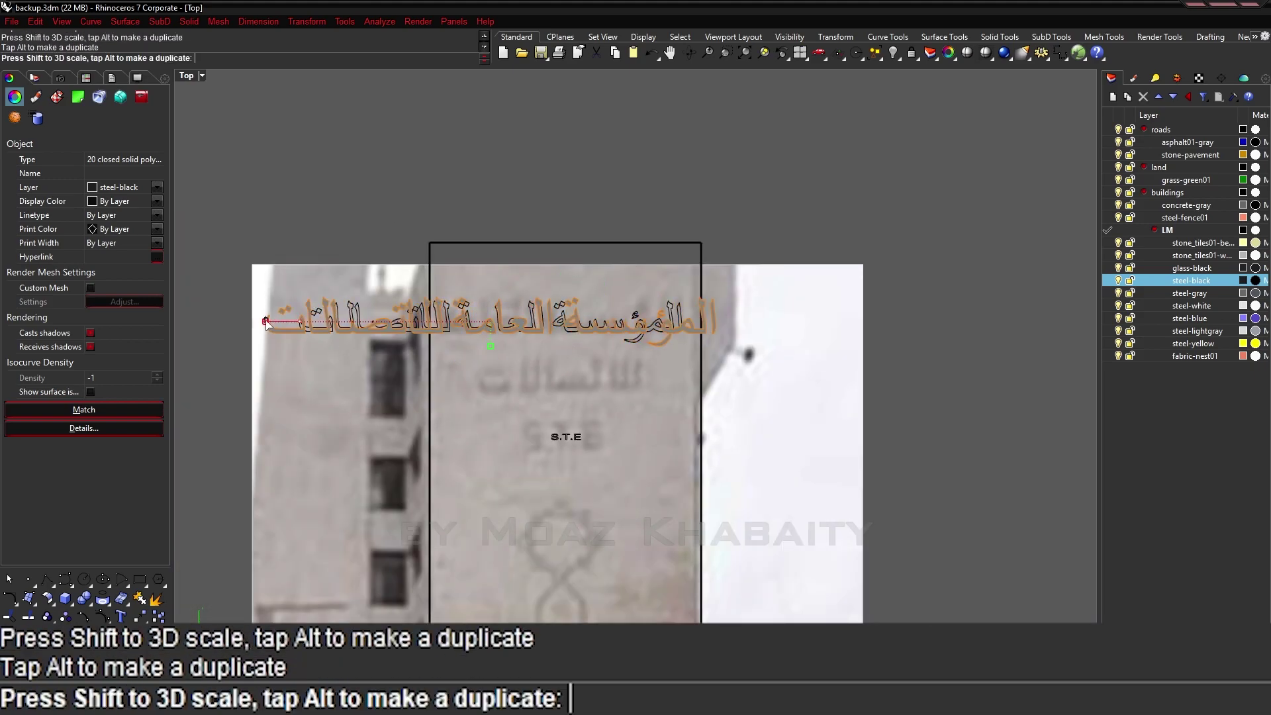
# Scale the Arabic name to fit over the facade photo and switch to the perspective view.
pyautogui.scroll(3, 456, 325)
pyautogui.moveTo(266, 323); pyautogui.dragTo(469, 345)
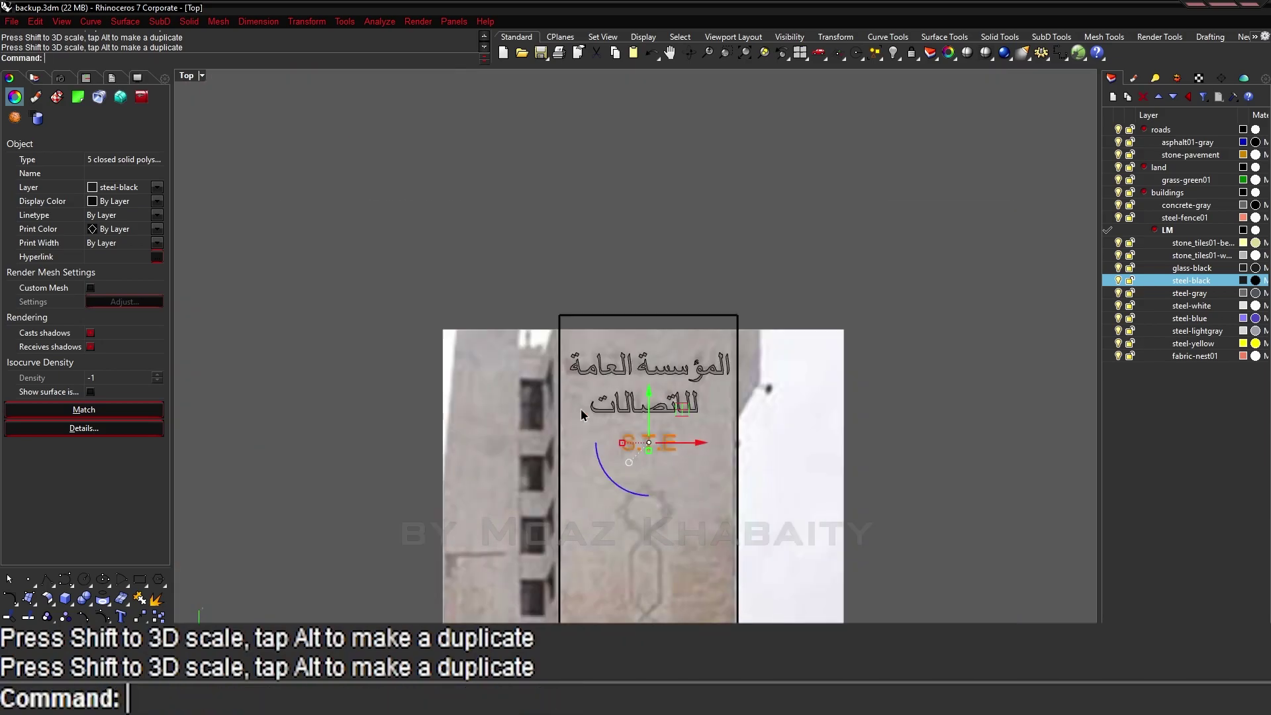
pyautogui.hotkey('ctrl', 'Tab')
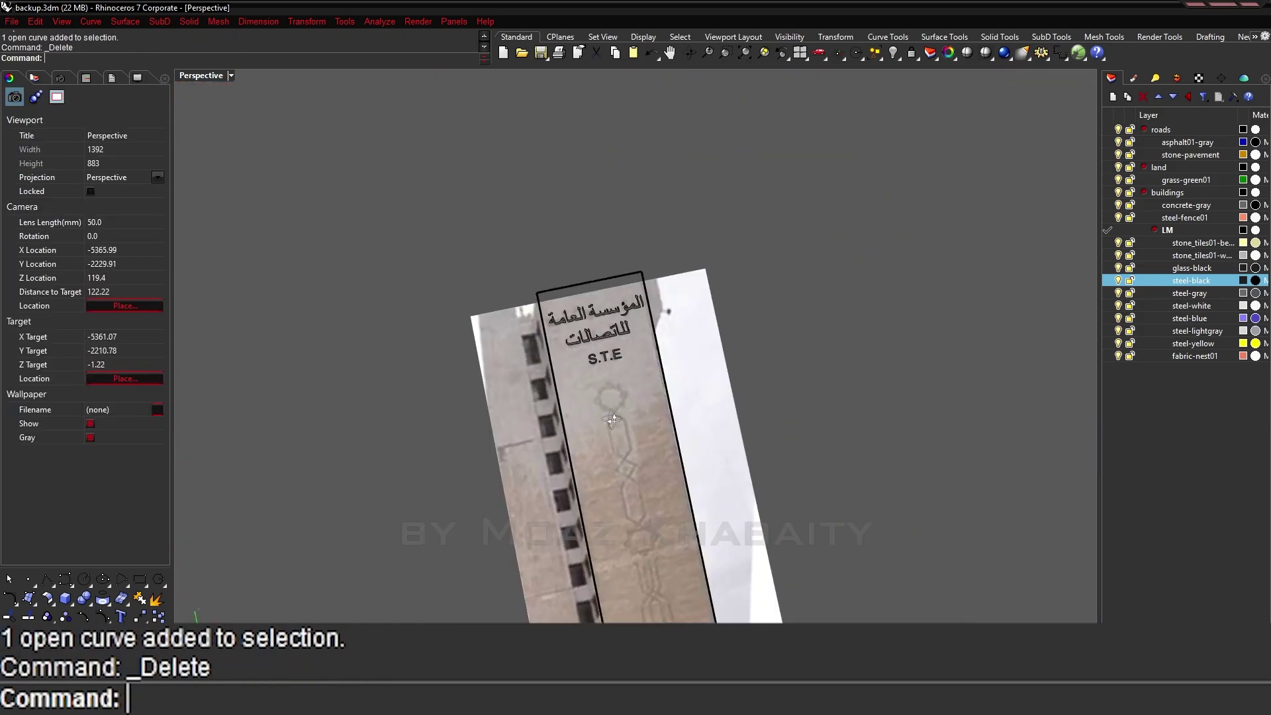
pyautogui.scroll(-2, 613, 419)
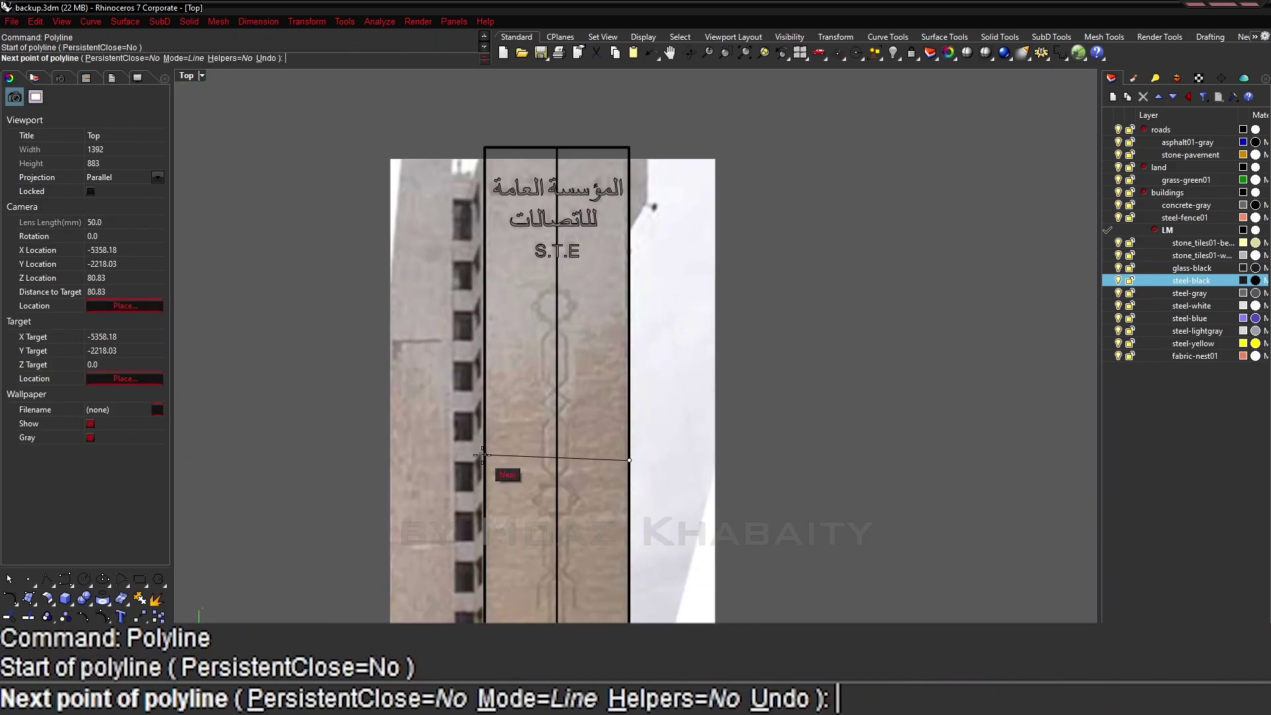
# Finish the guide line and draw a square around the ornament motif on the vertical centre line.
pyautogui.click(483, 454)
pyautogui.press('Return')
pyautogui.click(497, 408)
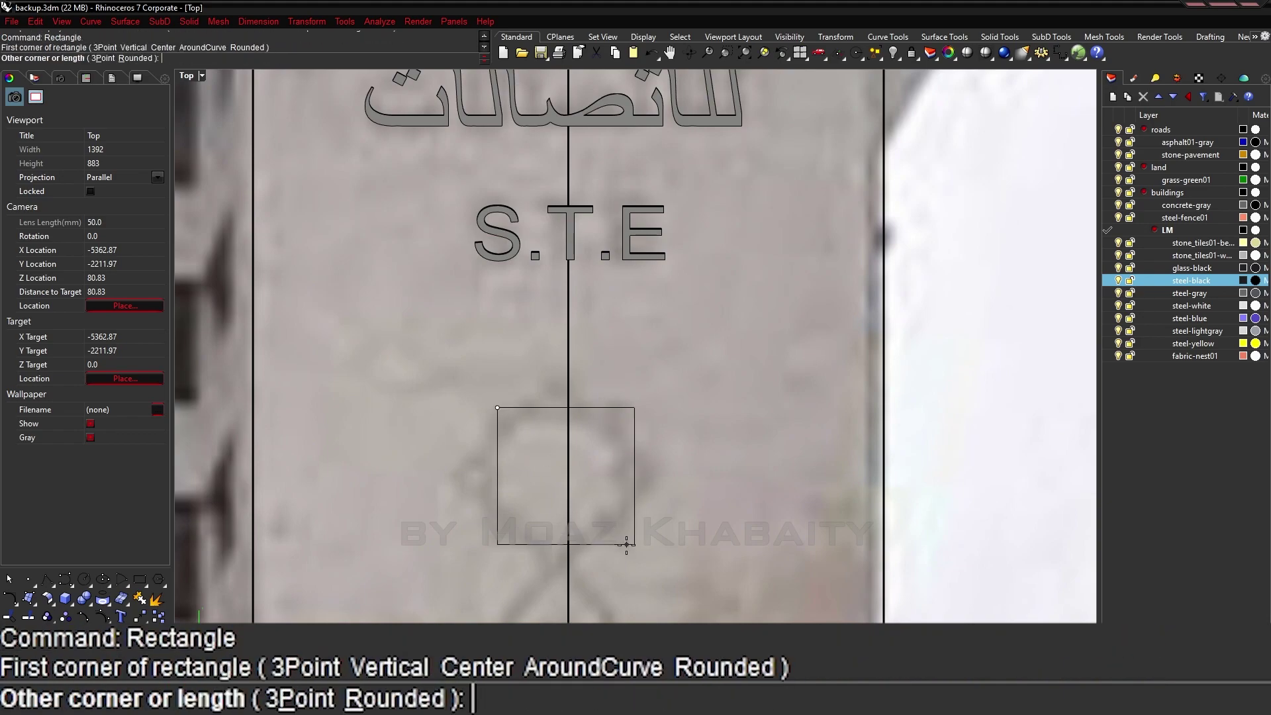
pyautogui.click(625, 551)
pyautogui.moveTo(625, 551); pyautogui.dragTo(628, 539)
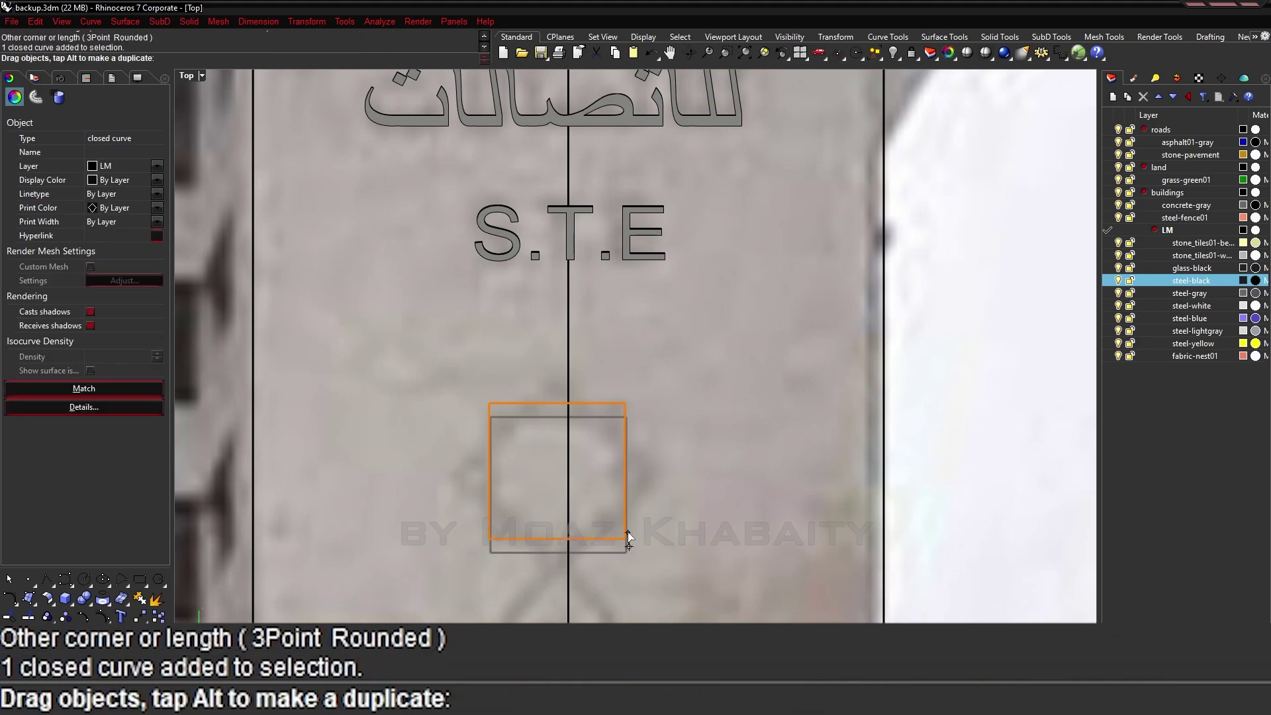
pyautogui.click(568, 406)
pyautogui.scroll(3, 603, 481)
# Rotate a copy of the square 45° into a star and mirror the diamond downward.
pyautogui.moveTo(517, 513); pyautogui.dragTo(561, 290)
pyautogui.scroll(2, 599, 318)
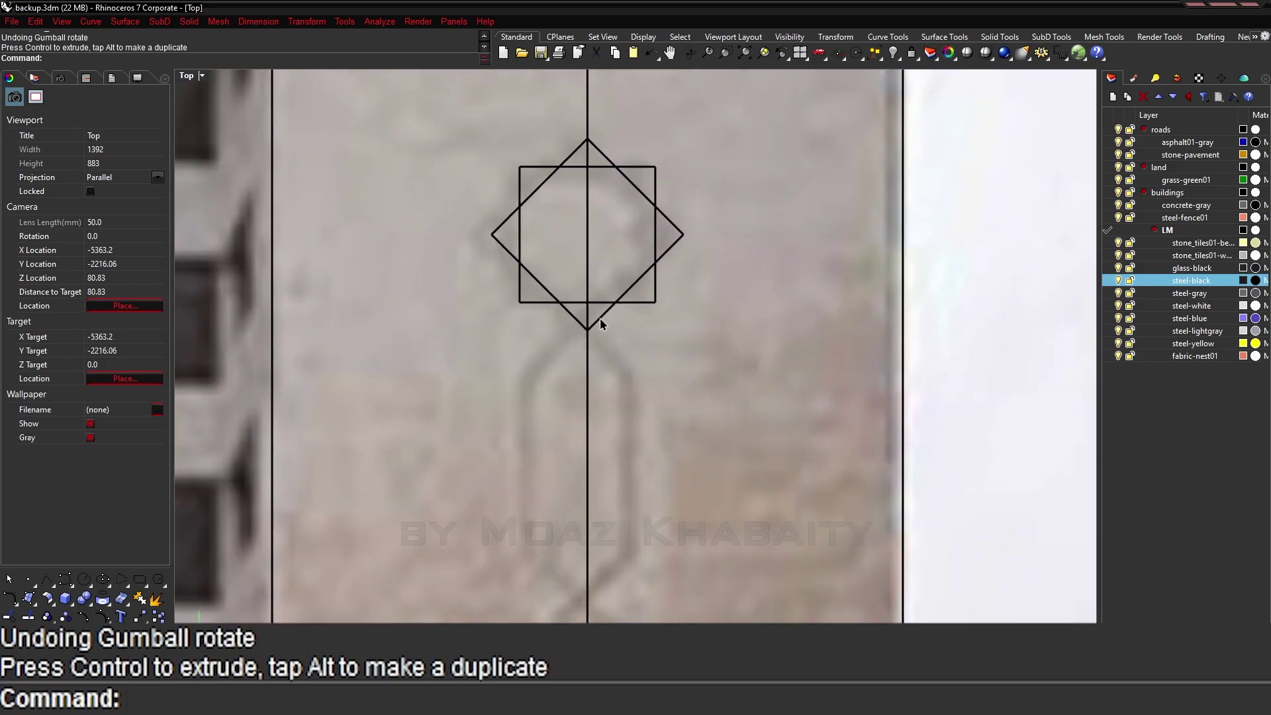
pyautogui.write('mirror')
pyautogui.press('Return')
pyautogui.click(587, 329)
pyautogui.click(604, 449)
# Copy the square's two vertical sides down over the lower diamond.
pyautogui.keyDown('ctrl'); pyautogui.keyDown('shift'); pyautogui.click(556, 219); pyautogui.keyUp('shift'); pyautogui.keyUp('ctrl')
pyautogui.keyDown('ctrl'); pyautogui.keyDown('shift'); pyautogui.click(690, 199); pyautogui.keyUp('shift'); pyautogui.keyUp('ctrl')
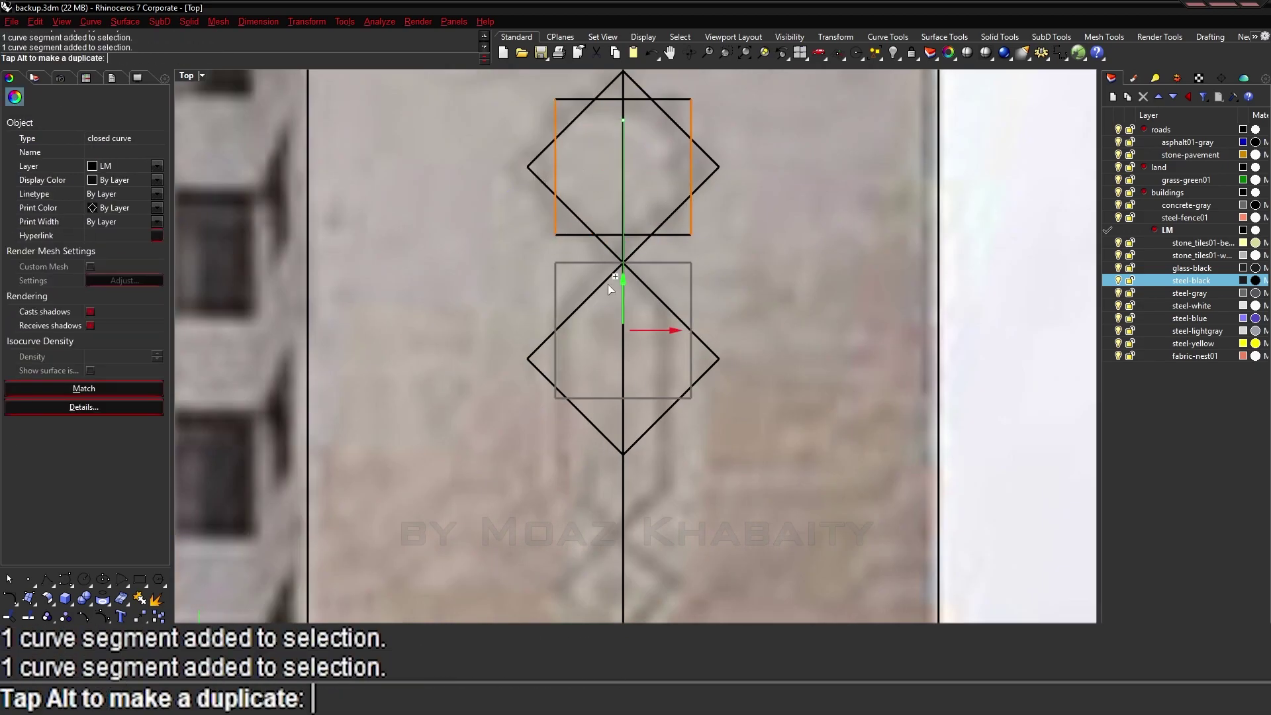
pyautogui.moveTo(607, 284)
pyautogui.mouseDown()
pyautogui.moveTo(631, 313)
pyautogui.moveTo(641, 400)
pyautogui.mouseUp()
pyautogui.scroll(-3, 640, 400)
pyautogui.click(700, 446)
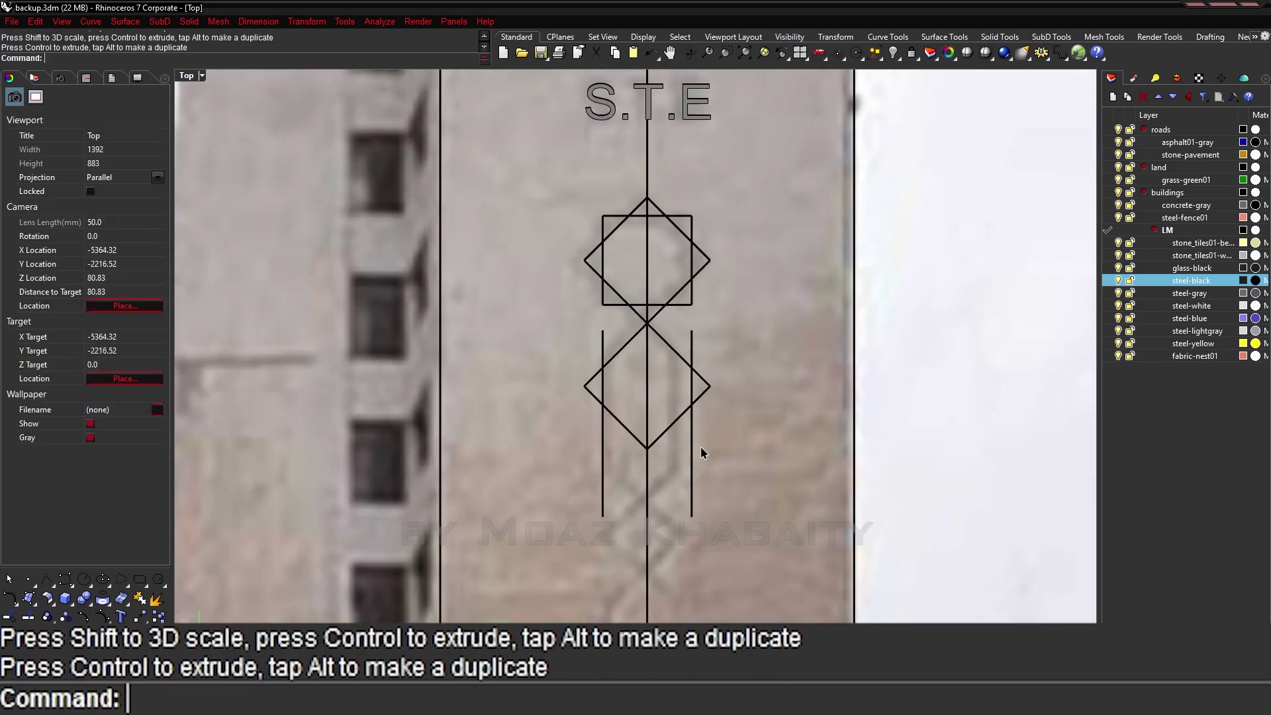
pyautogui.scroll(2, 700, 398)
pyautogui.click(695, 294)
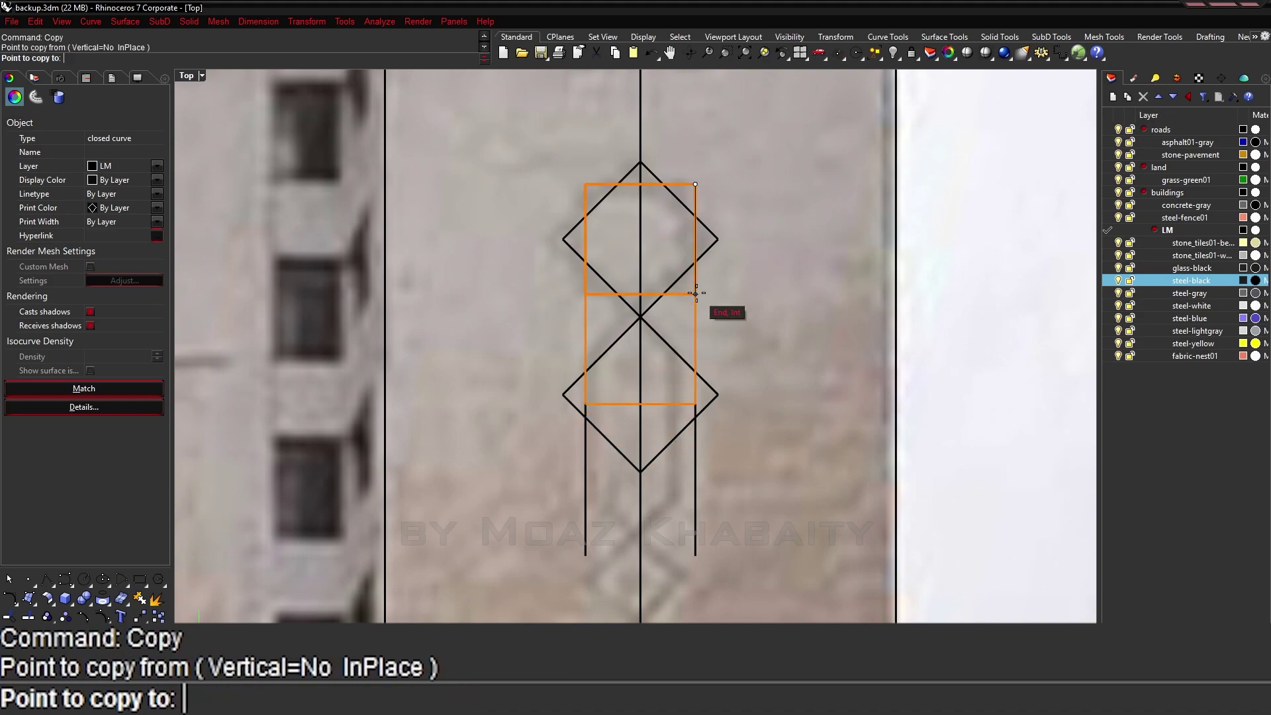
# Draw a horizontal line across the diamond and trim away the leftover segment.
pyautogui.write('l')
pyautogui.press('Return')
pyautogui.click(582, 343)
pyautogui.click(750, 343)
pyautogui.write('trim')
pyautogui.press('Return')
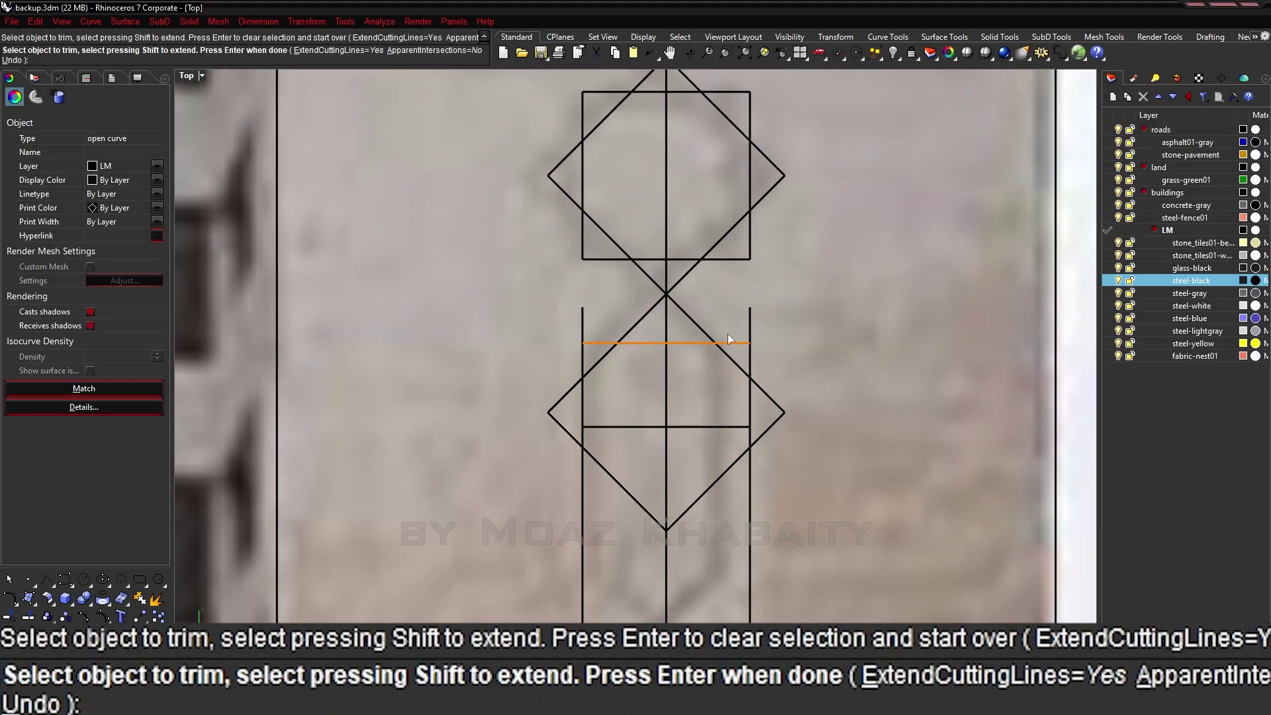
pyautogui.click(723, 427)
pyautogui.write('X')
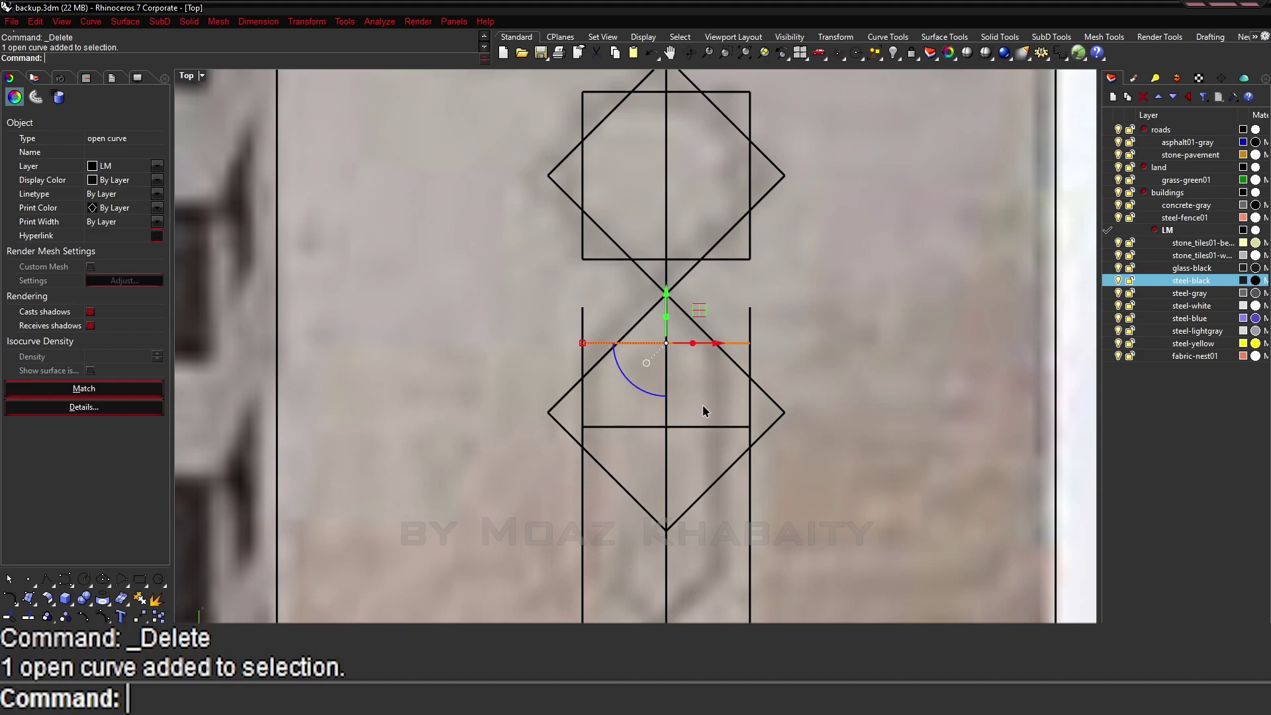
pyautogui.scroll(-2, 595, 383)
pyautogui.press('Escape')
# Trim the lower diamond against the lower shapes and delete the leftover pieces.
pyautogui.scroll(2, 594, 379)
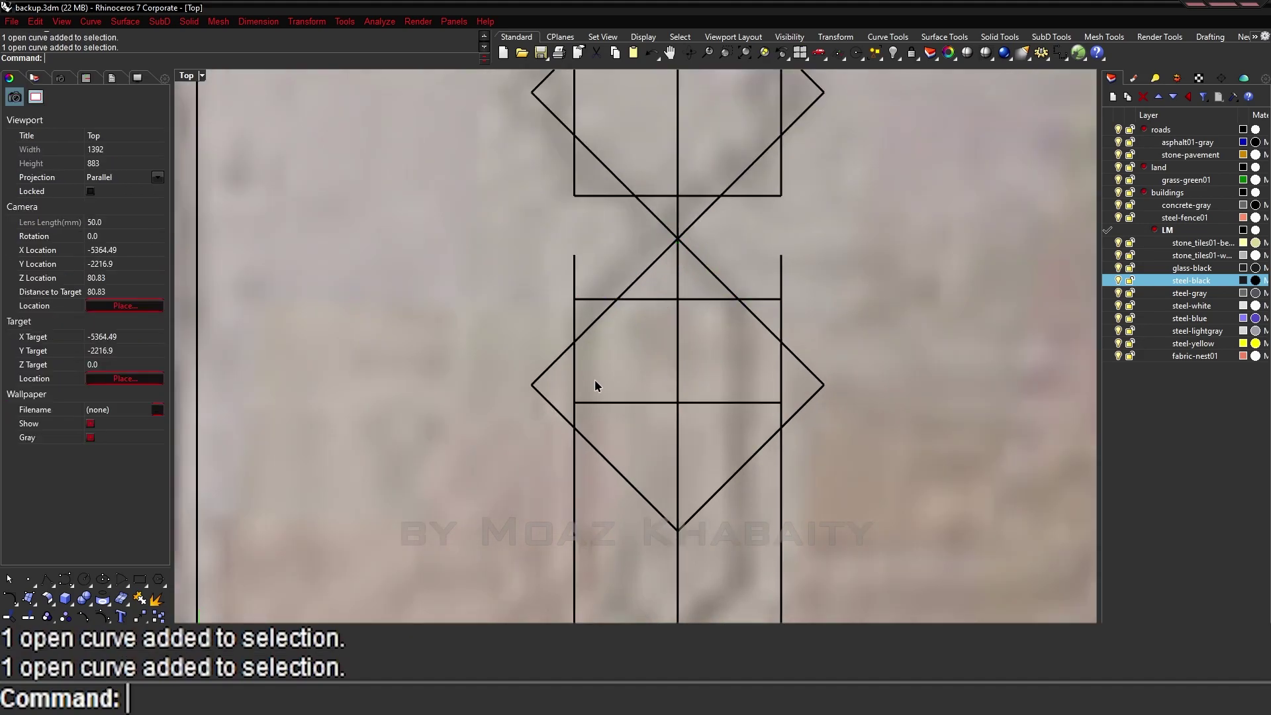
pyautogui.press('Return')
pyautogui.moveTo(711, 284); pyautogui.dragTo(558, 245)
pyautogui.press('Return')
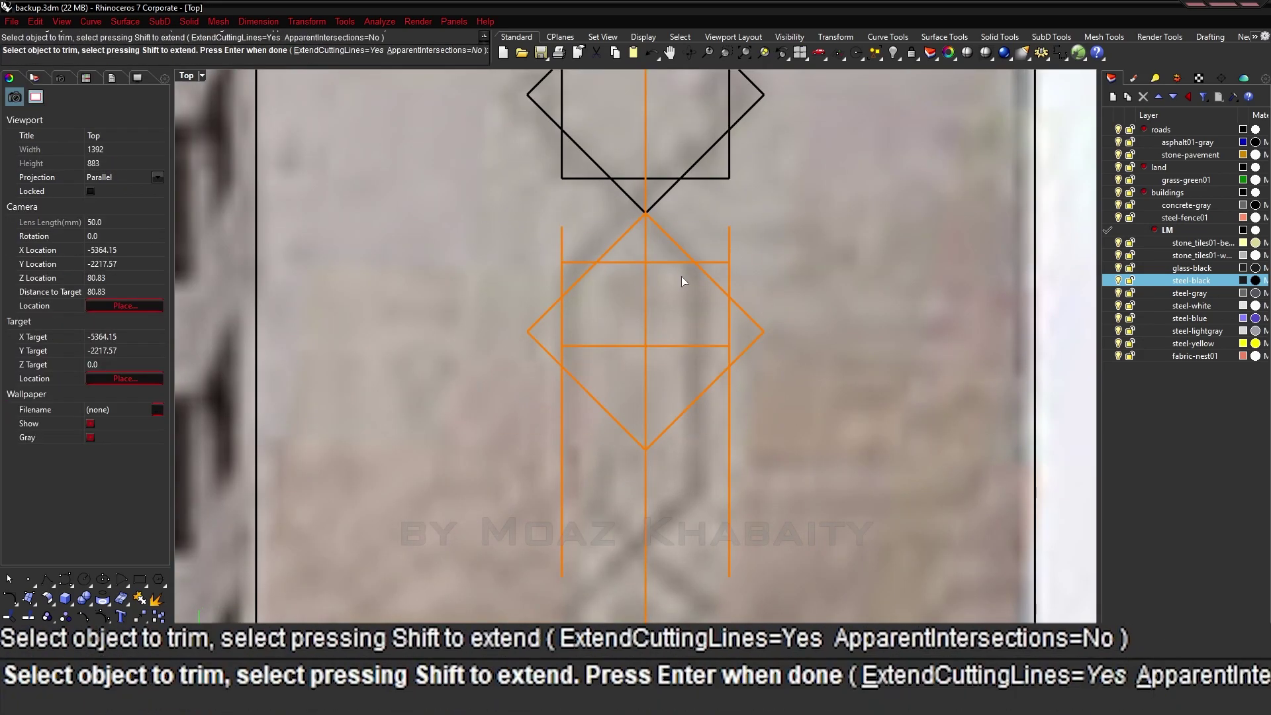
pyautogui.press('Escape')
pyautogui.scroll(-1, 594, 360)
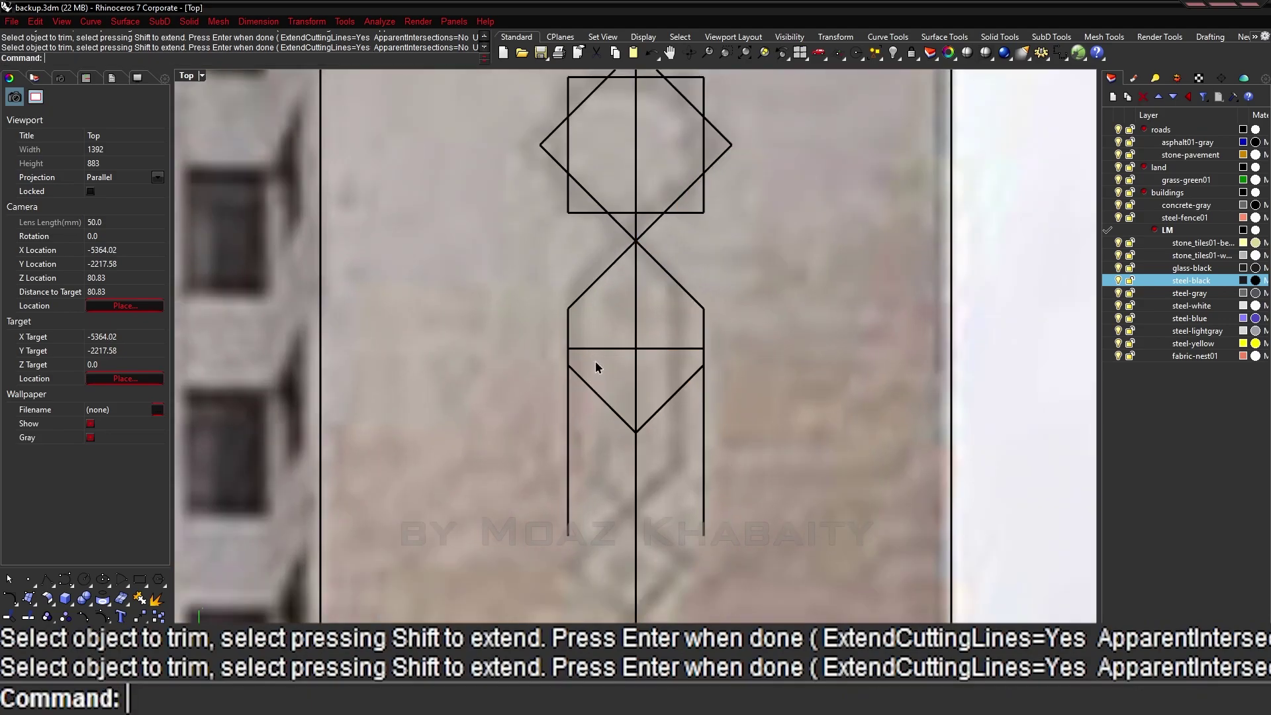
pyautogui.click(595, 361)
pyautogui.press('Delete')
pyautogui.scroll(-1, 632, 416)
# Mirror the V-shaped curve and move the copy down the centre line.
pyautogui.click(648, 320)
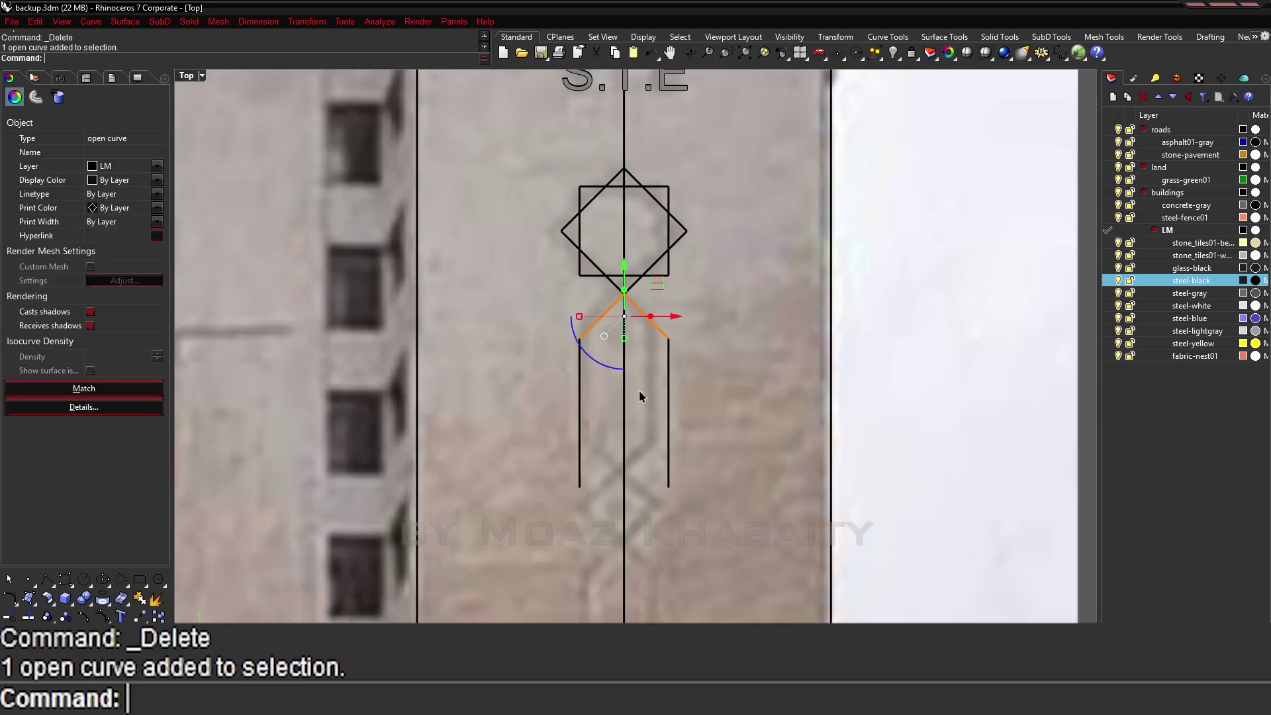
pyautogui.click(579, 339)
pyautogui.click(668, 339)
pyautogui.click(641, 382)
pyautogui.moveTo(636, 377); pyautogui.dragTo(627, 373)
pyautogui.scroll(1, 627, 372)
pyautogui.scroll(-2, 627, 368)
pyautogui.press('Escape')
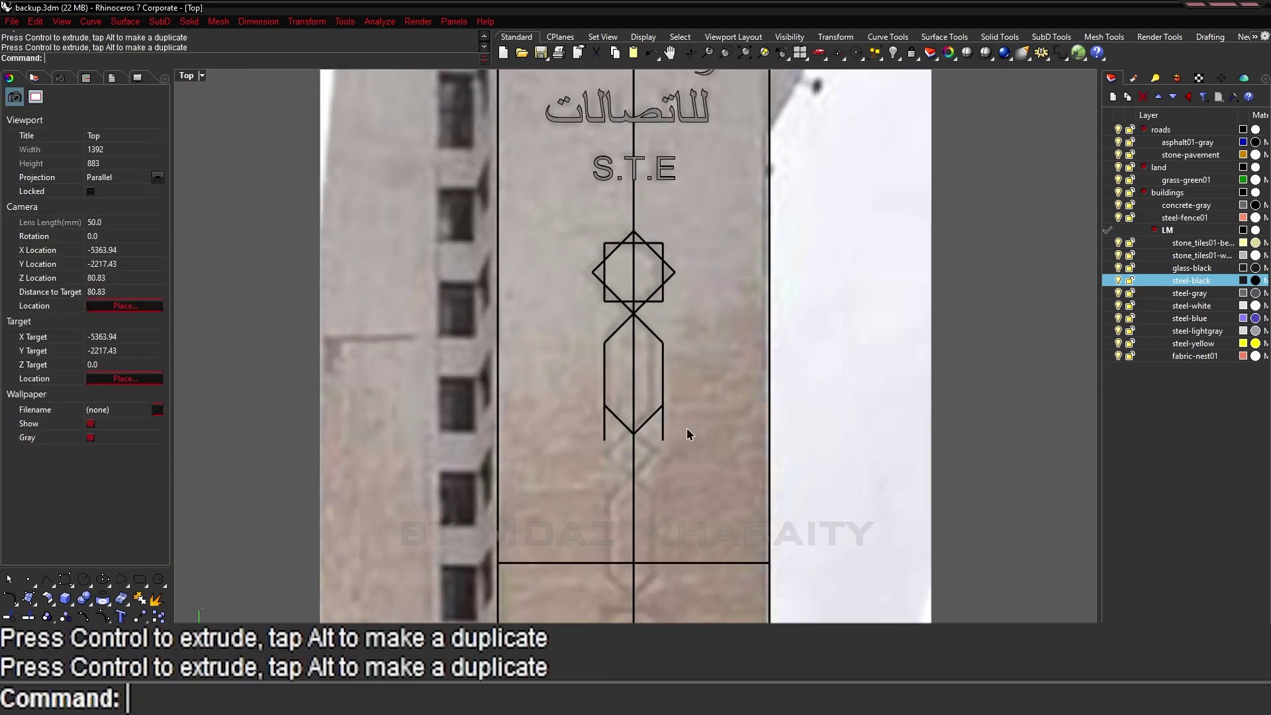
# Move the upper rectangle down into the lower shape and delete the unneeded curve.
pyautogui.scroll(2, 611, 322)
pyautogui.click(611, 319)
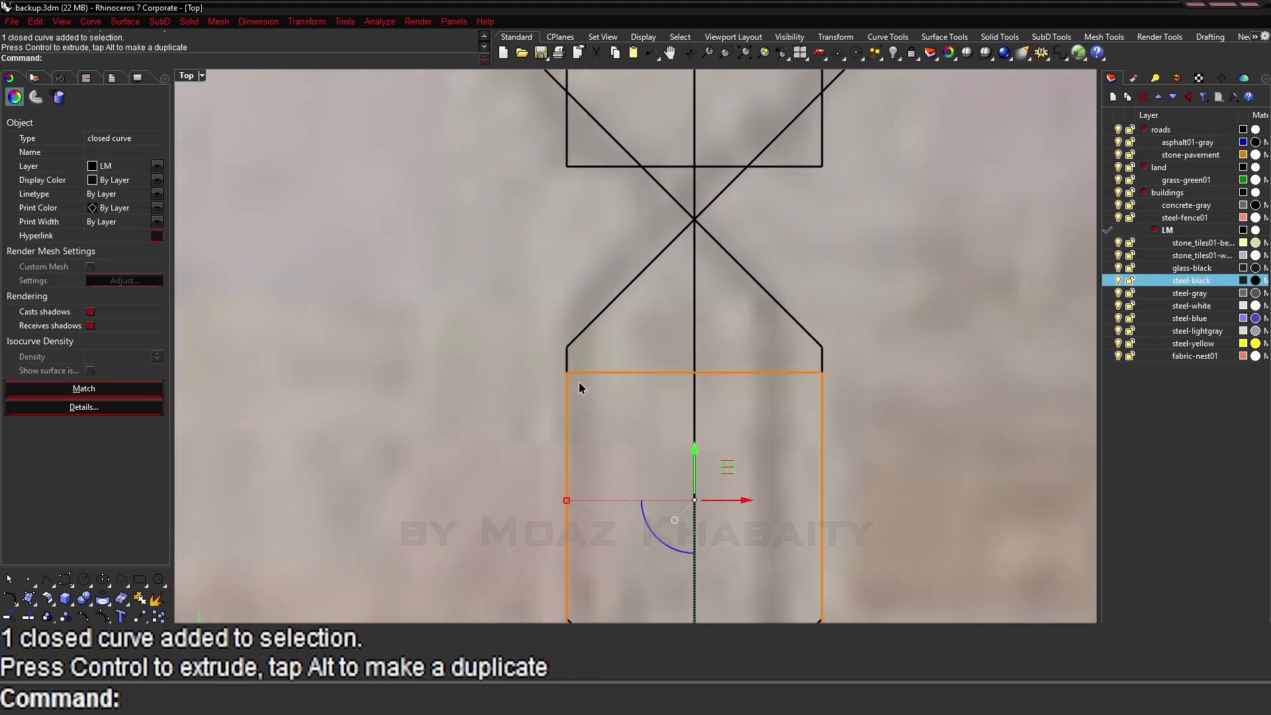
pyautogui.moveTo(578, 381); pyautogui.dragTo(593, 466)
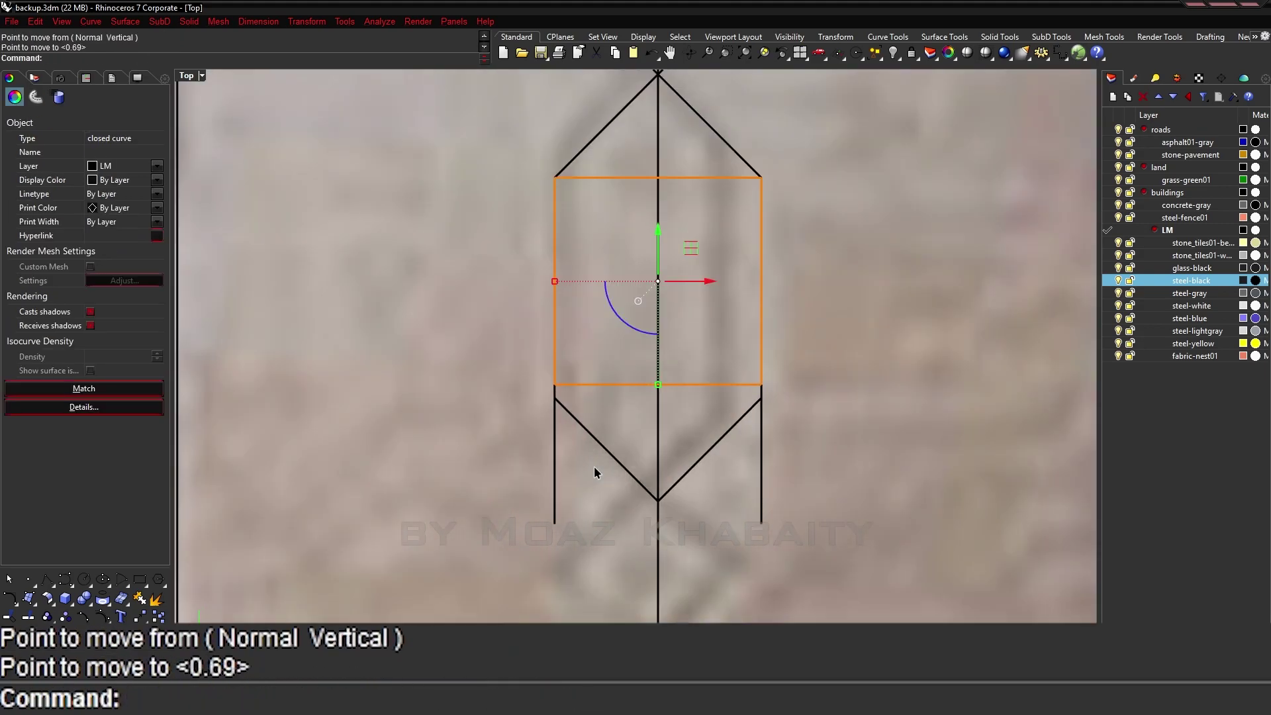
pyautogui.press('Delete')
pyautogui.scroll(2, 614, 438)
pyautogui.scroll(1, 591, 445)
# Trim the lower shape into the hexagon chain.
pyautogui.write('trim')
pyautogui.press('Return')
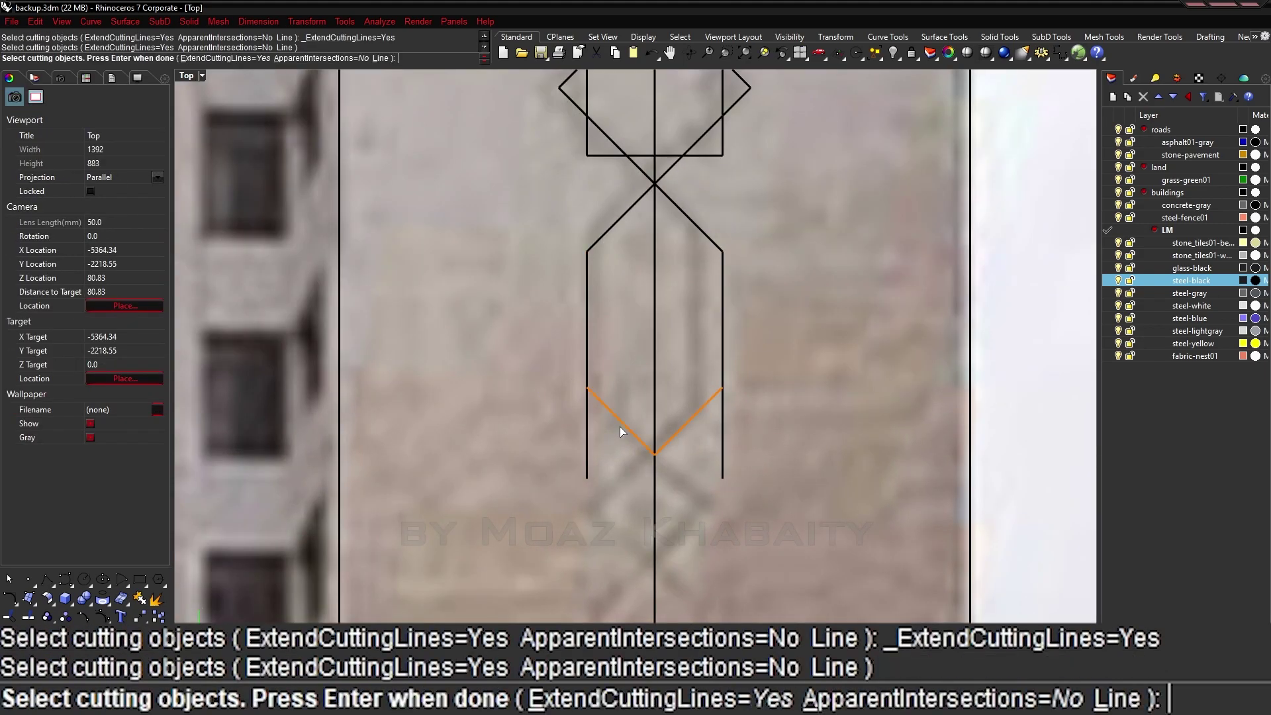
pyautogui.press('Return')
pyautogui.press('Return')
pyautogui.scroll(-2, 689, 457)
pyautogui.scroll(2, 673, 351)
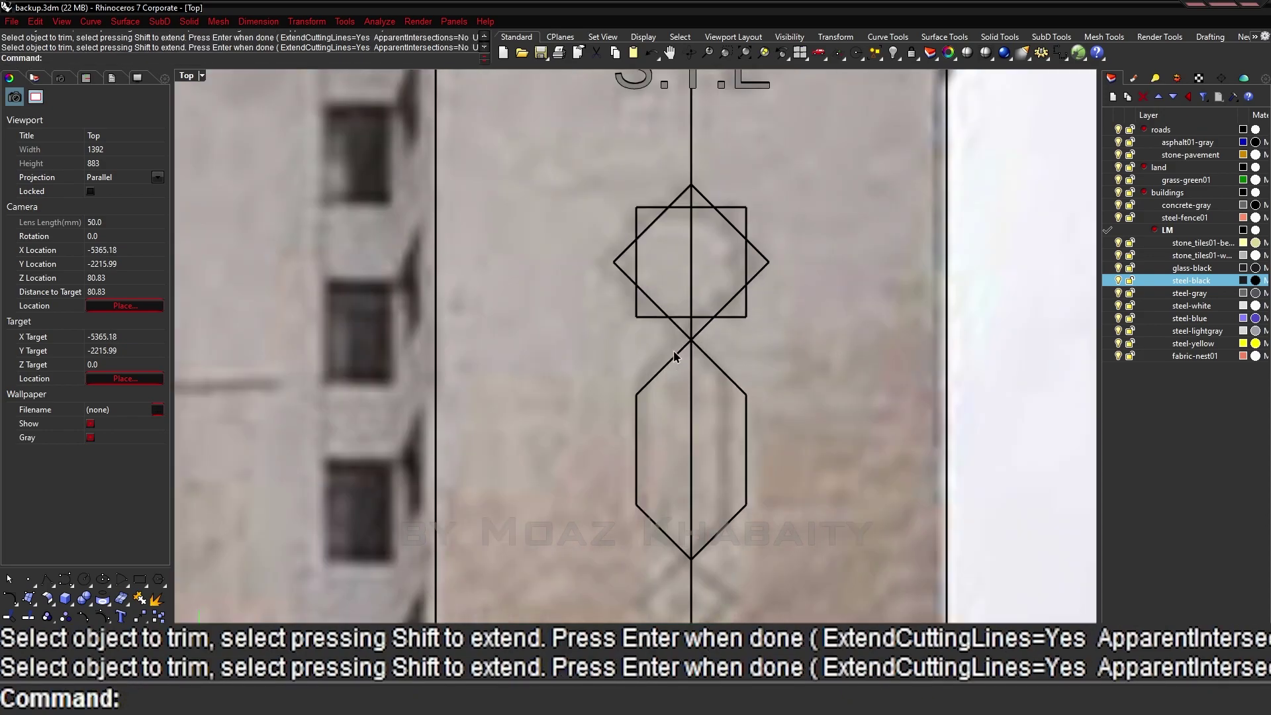
pyautogui.press('Return')
pyautogui.press('Return')
pyautogui.press('Return')
pyautogui.scroll(-2, 642, 311)
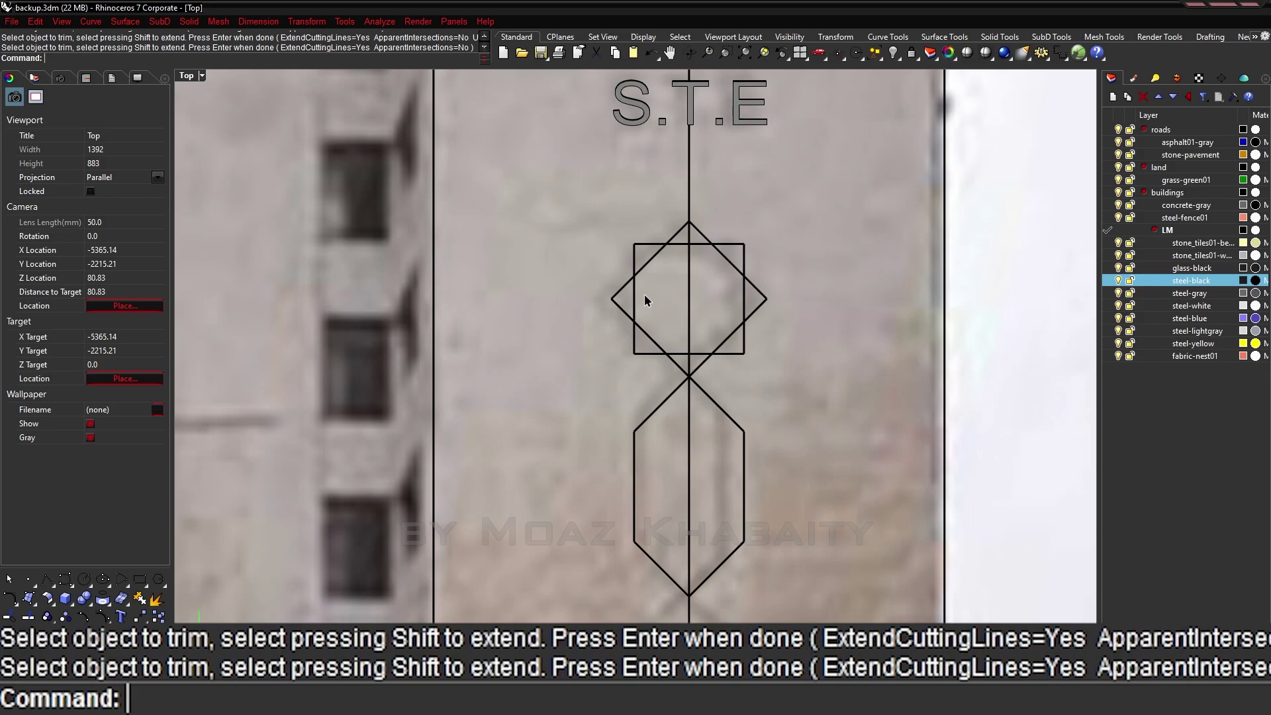
# Scale the four hexagon curves narrower in X about the vertical centre line.
pyautogui.scroll(-3, 645, 299)
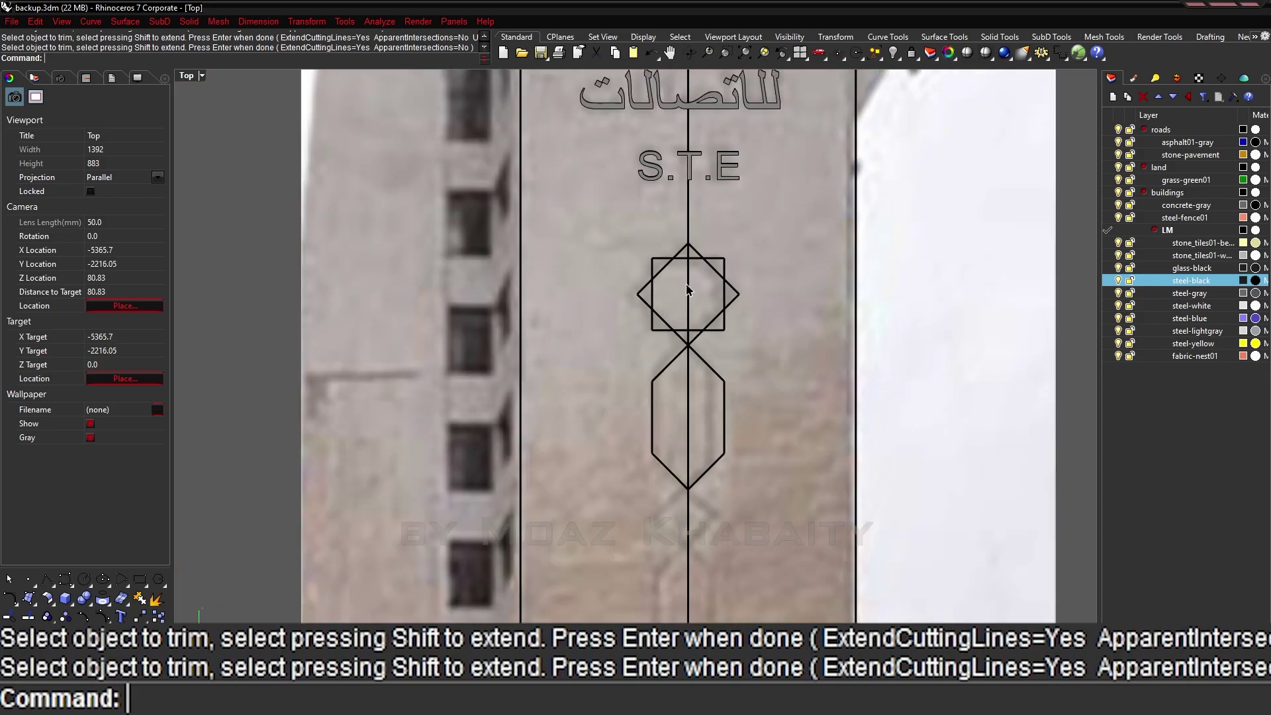
pyautogui.scroll(-2, 645, 299)
pyautogui.scroll(6, 691, 329)
pyautogui.scroll(-3, 692, 328)
pyautogui.scroll(5, 689, 370)
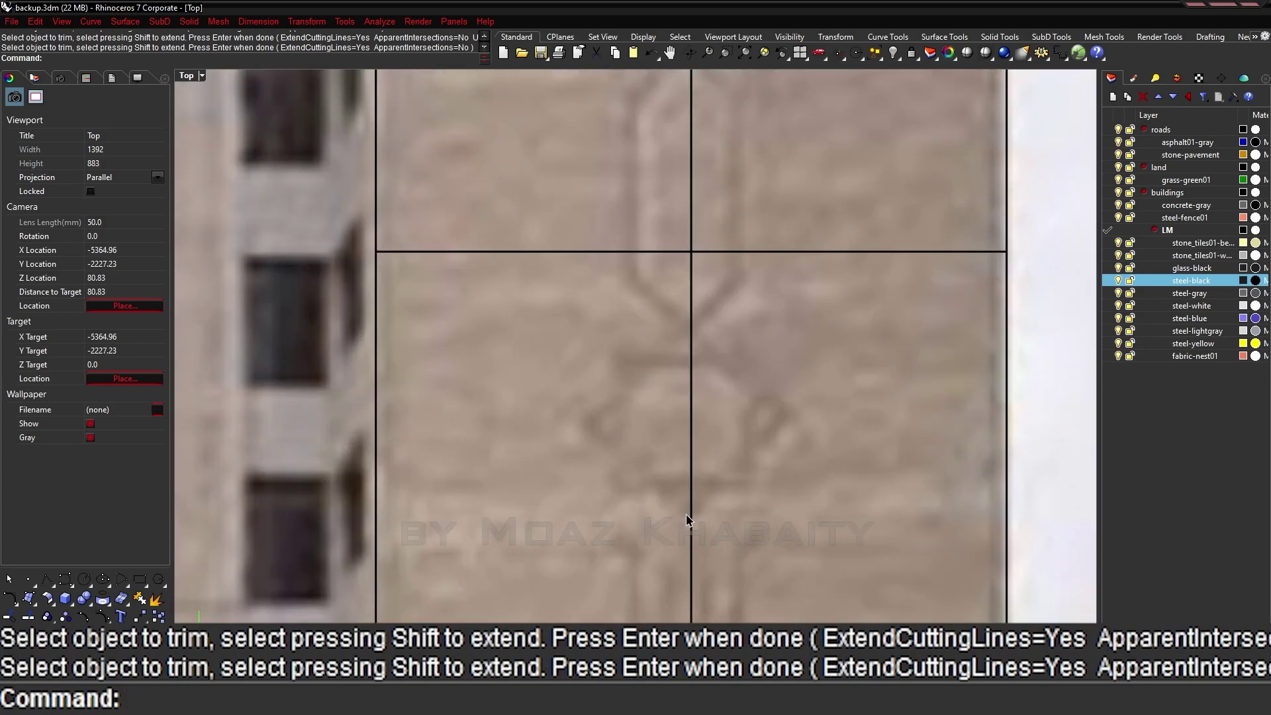
pyautogui.scroll(-4, 687, 435)
pyautogui.click(675, 349)
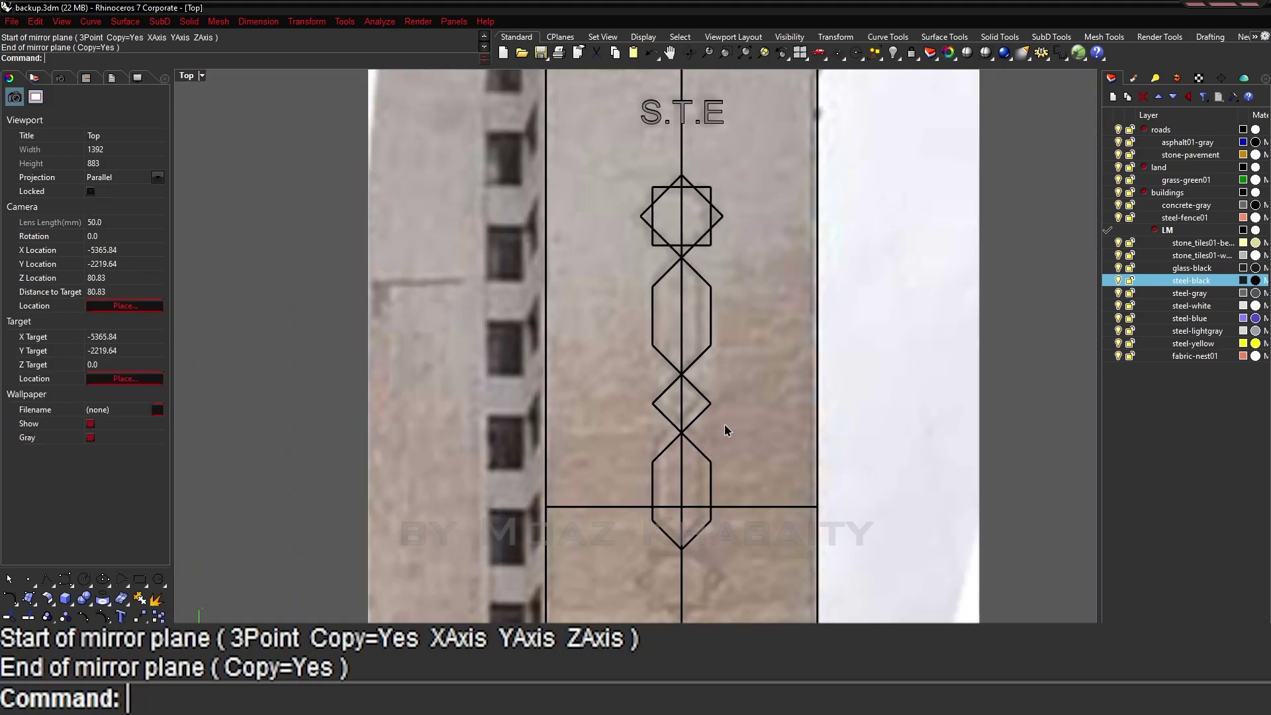
pyautogui.moveTo(724, 423)
pyautogui.mouseDown()
pyautogui.moveTo(662, 421)
pyautogui.moveTo(661, 405)
pyautogui.mouseUp()
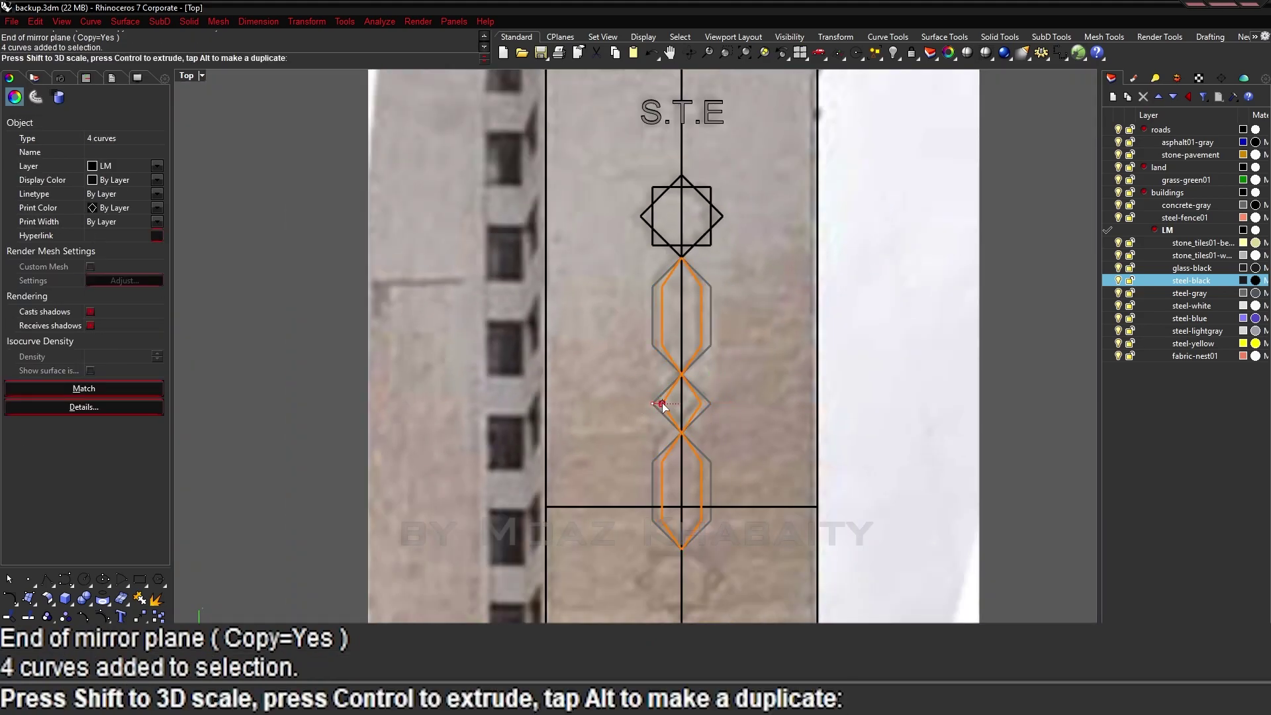
# Copy the star unit below the hexagon chain.
pyautogui.press('Escape')
pyautogui.click(695, 218)
pyautogui.write('copy')
pyautogui.click(667, 196)
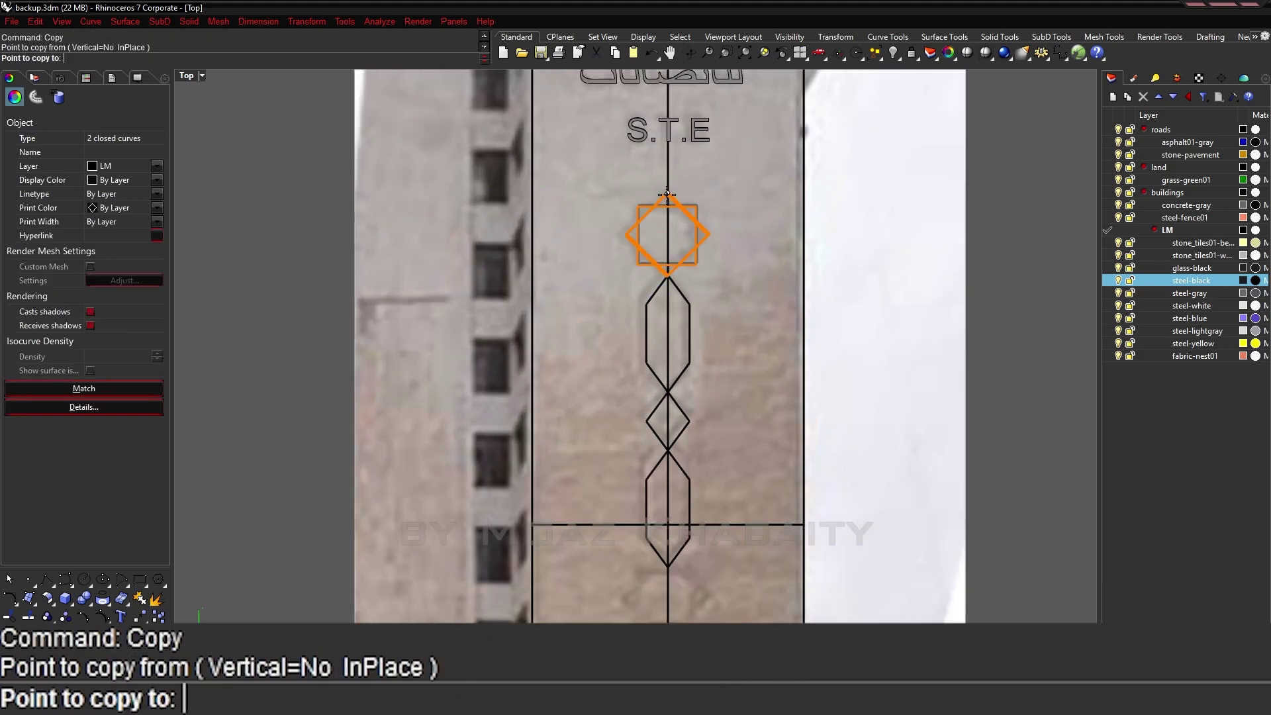
pyautogui.click(655, 326)
# Draw a three-point polyline for one side of the motif.
pyautogui.press('Return')
pyautogui.write('polyline')
pyautogui.click(714, 318)
pyautogui.click(696, 458)
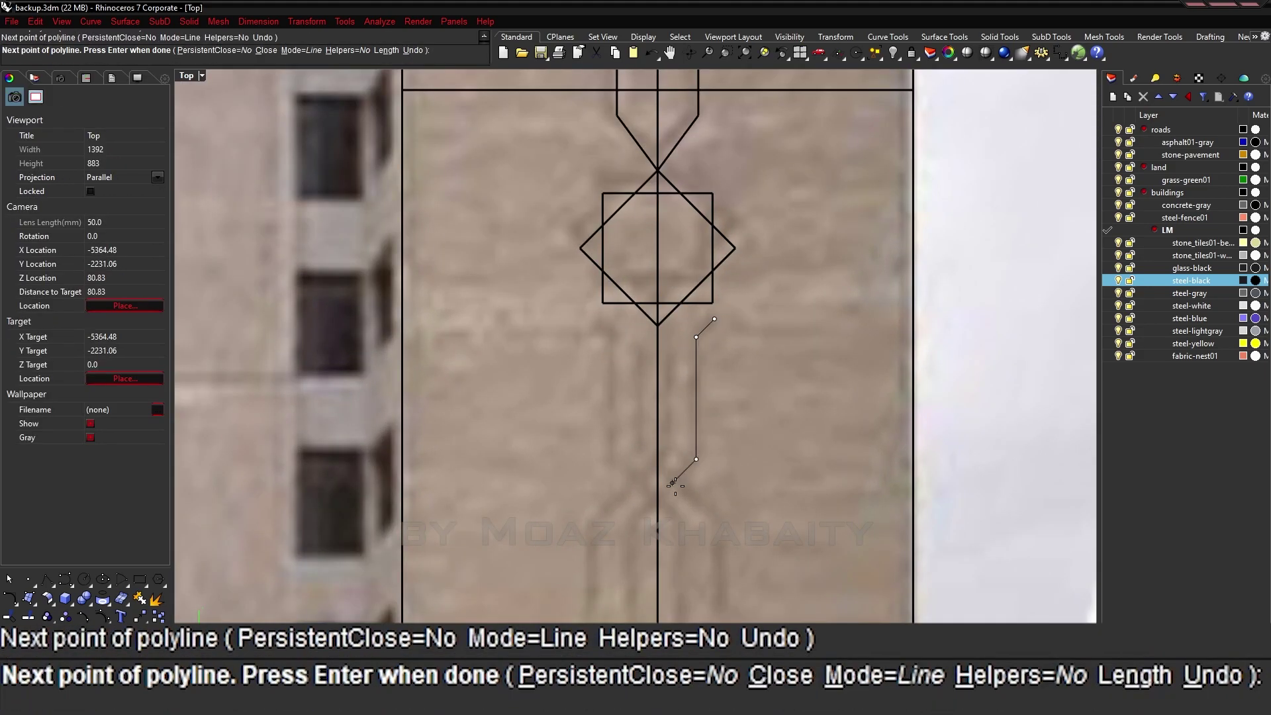
pyautogui.click(668, 486)
pyautogui.press('Return')
# Join the polyline and mirror it across the vertical centre line.
pyautogui.write('join mirror')
pyautogui.click(659, 265)
pyautogui.click(658, 464)
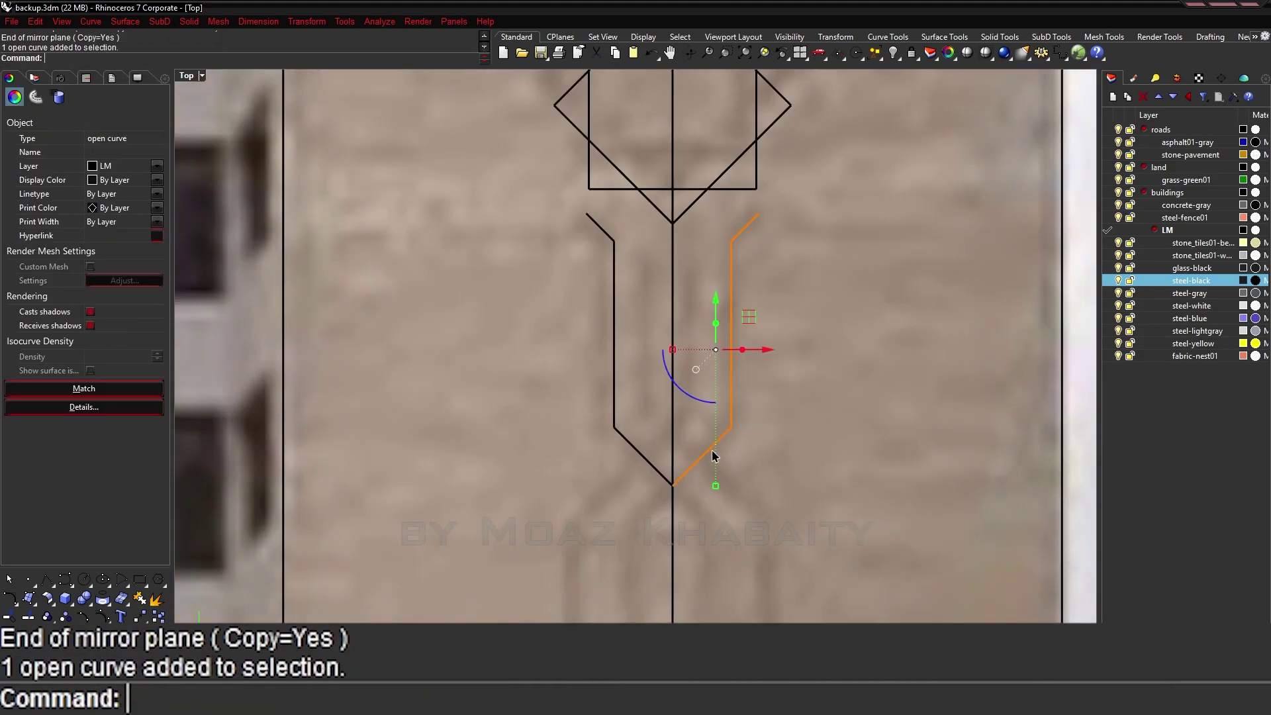
pyautogui.scroll(-2, 712, 456)
# Copy the side curve and snap its top end onto the black line.
pyautogui.write('copy')
pyautogui.click(689, 479)
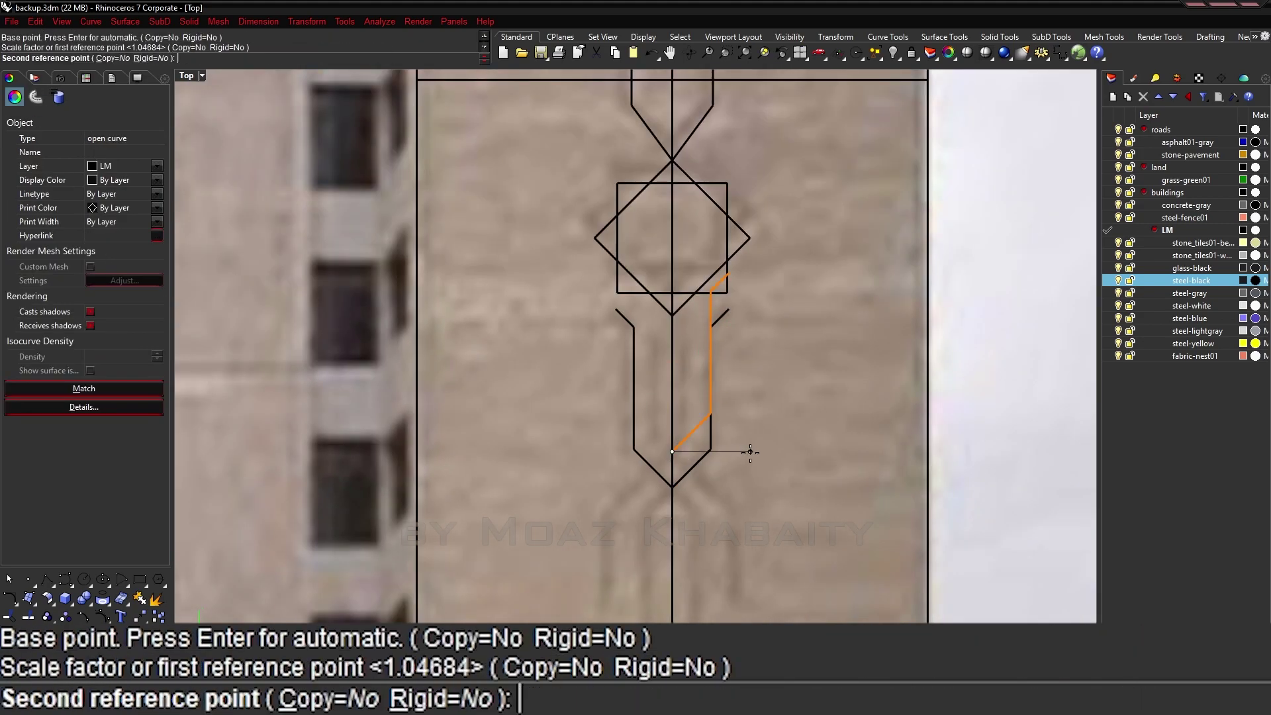
pyautogui.scroll(2, 720, 436)
pyautogui.click(662, 432)
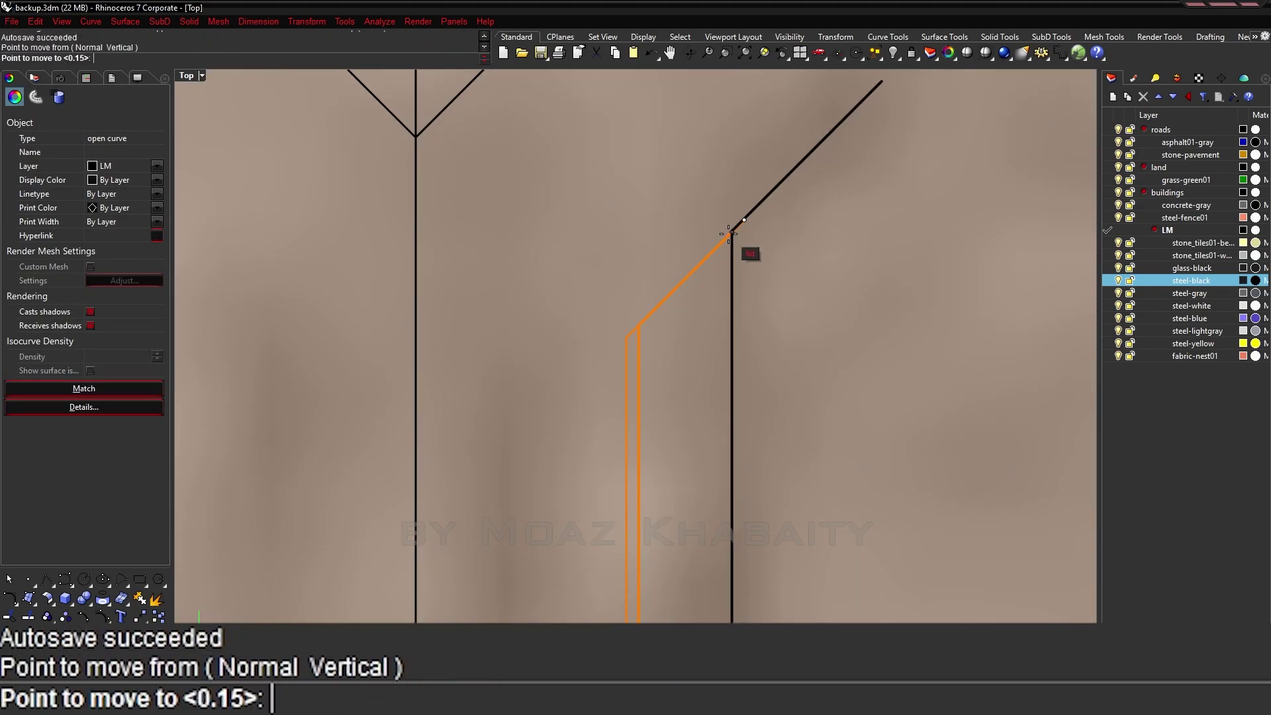
pyautogui.moveTo(702, 278); pyautogui.dragTo(721, 241)
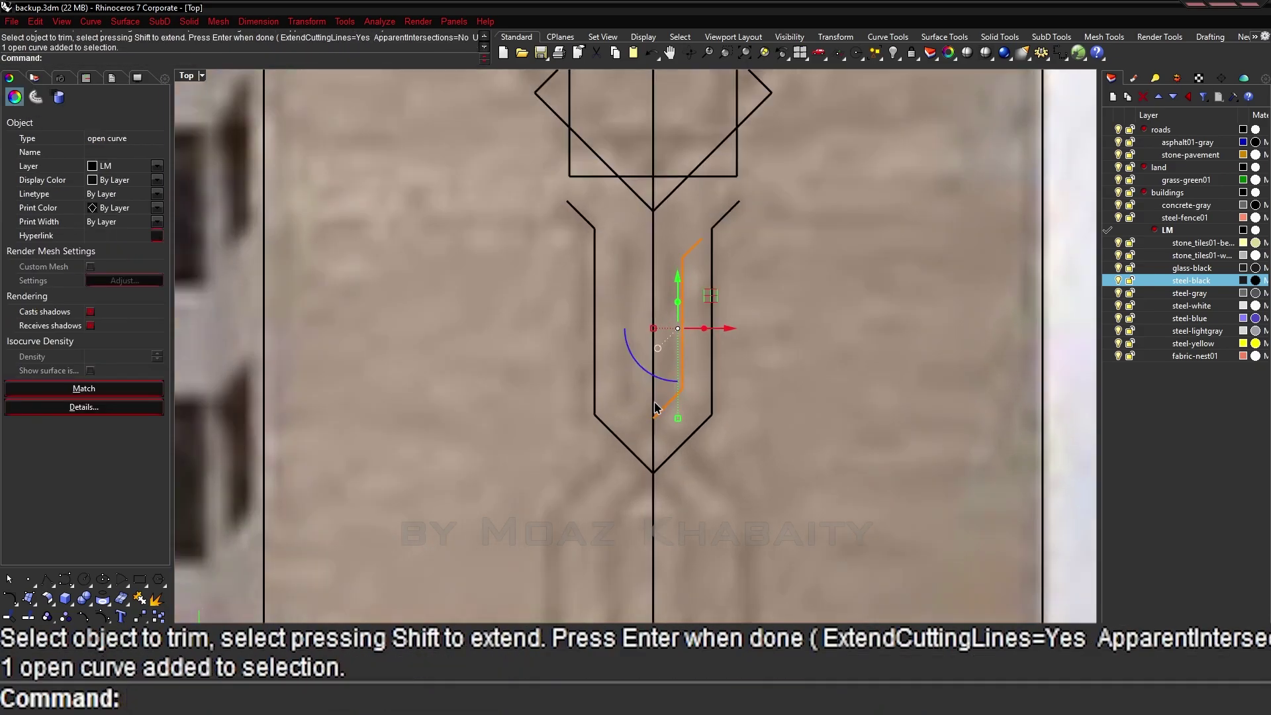
# Scale the open side curve horizontally to fit the motif.
pyautogui.scroll(-3, 650, 396)
pyautogui.scroll(3, 664, 375)
pyautogui.click(664, 376)
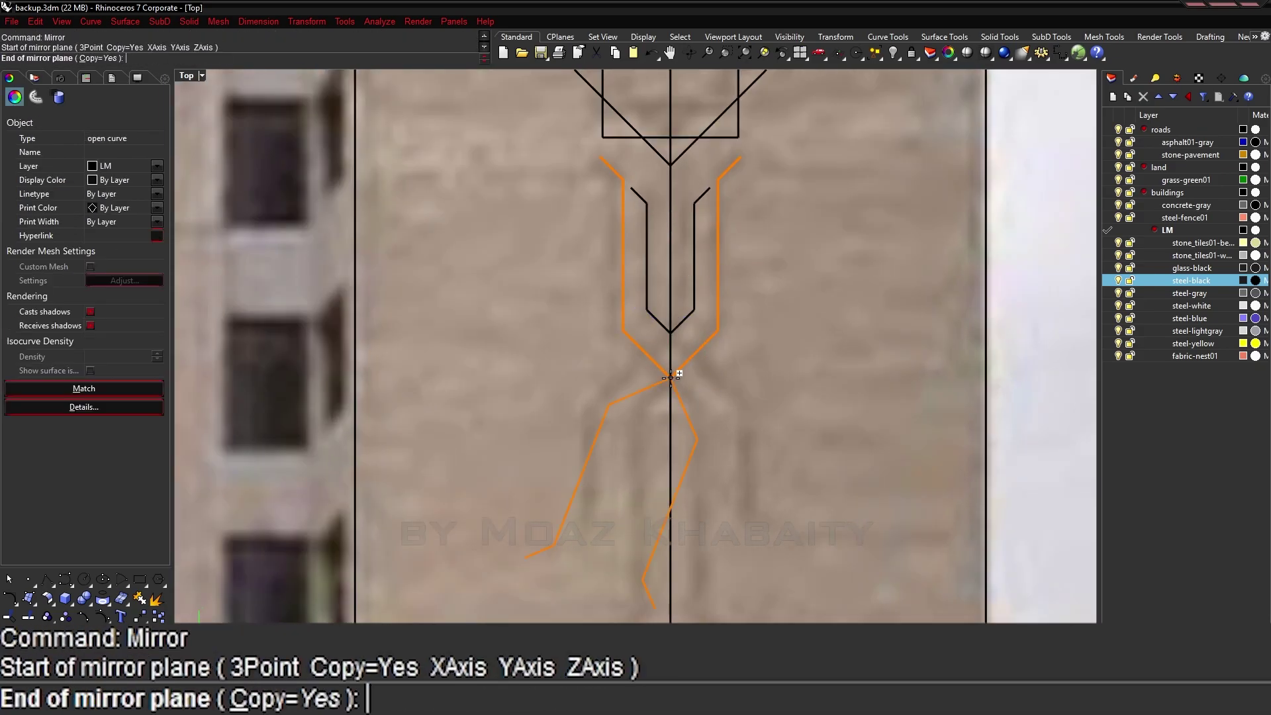
pyautogui.scroll(2, 679, 379)
pyautogui.write('M')
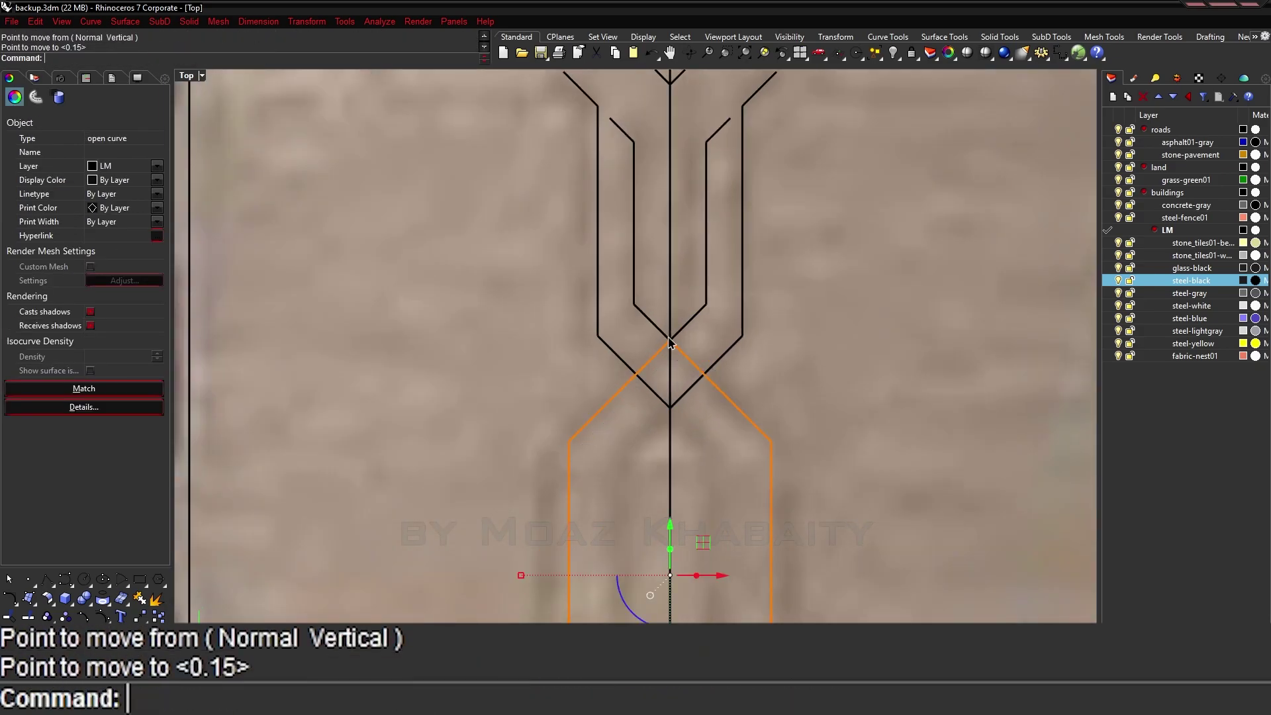
pyautogui.scroll(-3, 669, 342)
pyautogui.moveTo(528, 413); pyautogui.dragTo(592, 414)
# Trim the lower curves and delete the leftover piece.
pyautogui.click(678, 372)
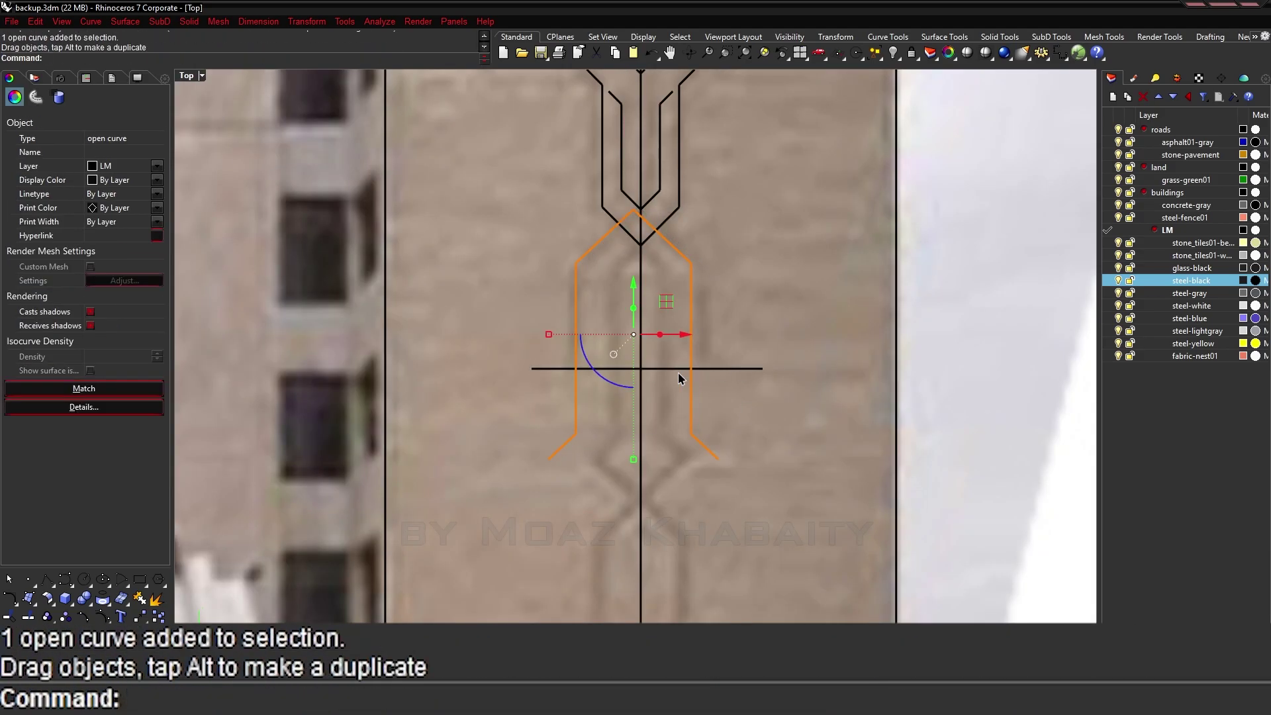
pyautogui.write('Trim')
pyautogui.press('Return')
pyautogui.press('Delete')
# Move the two inner motif curves down into their new position.
pyautogui.click(616, 148)
pyautogui.keyDown('shift'); pyautogui.click(663, 149); pyautogui.keyUp('shift')
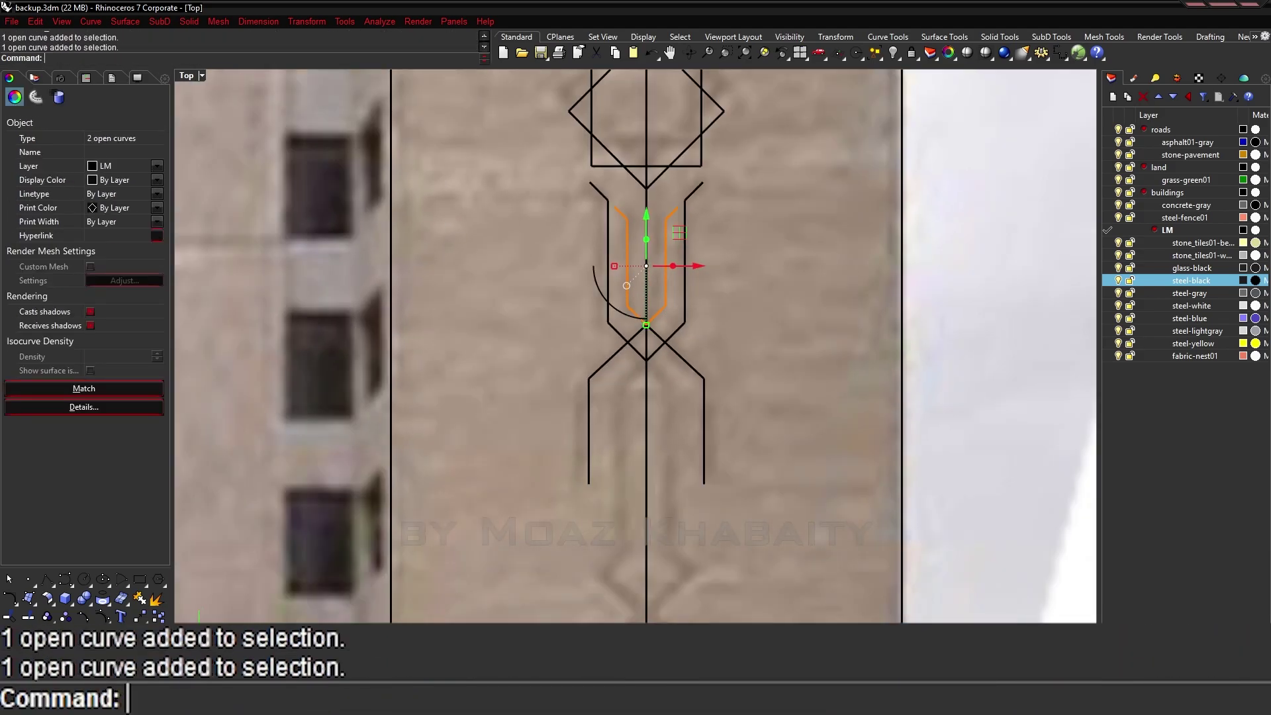
pyautogui.write('M')
pyautogui.press('Return')
pyautogui.click(646, 324)
pyautogui.click(638, 361)
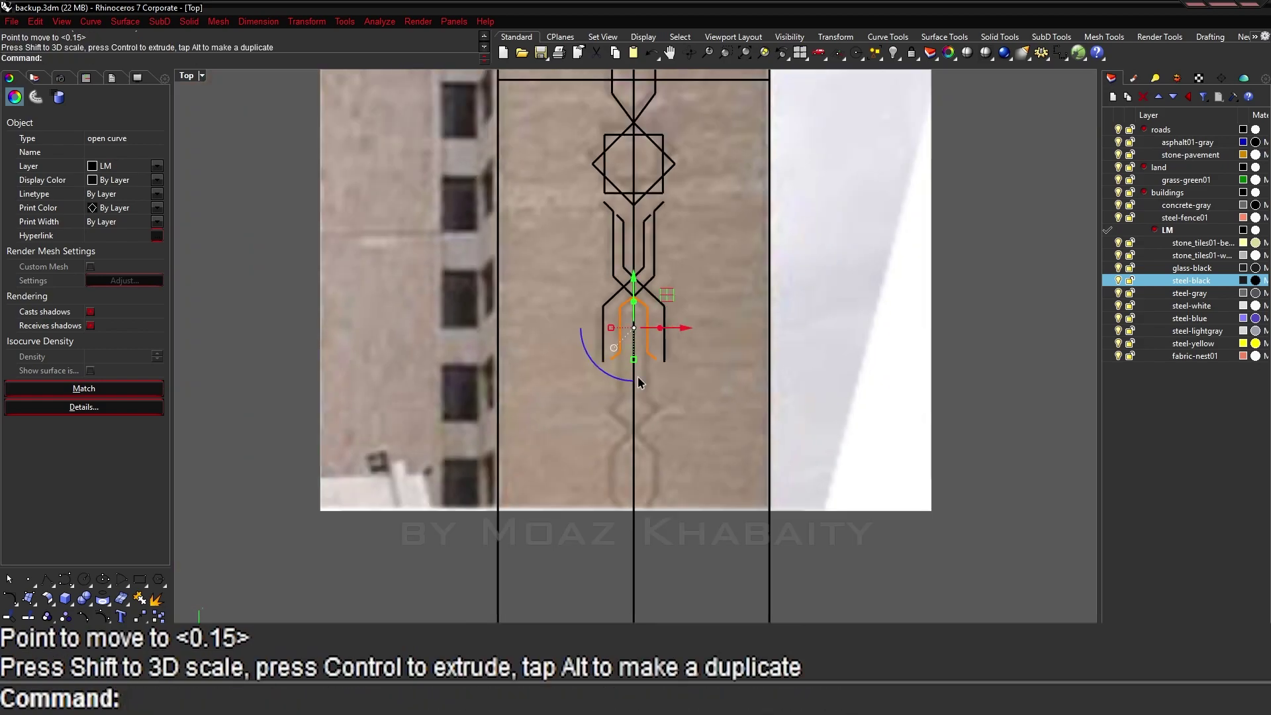
pyautogui.press('Escape')
# Draw a new polyline and join the three curves into one.
pyautogui.scroll(-2, 658, 332)
pyautogui.scroll(3, 658, 344)
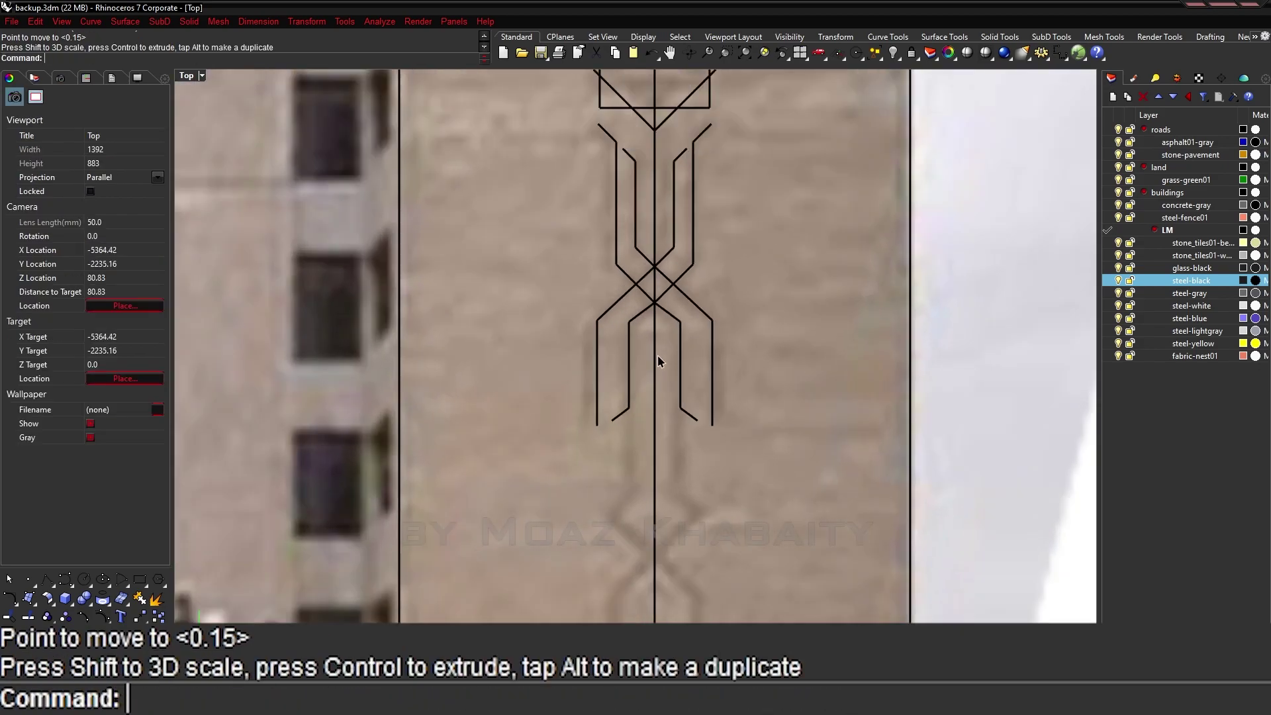
pyautogui.write('Polyline')
pyautogui.press('Return')
pyautogui.click(622, 366)
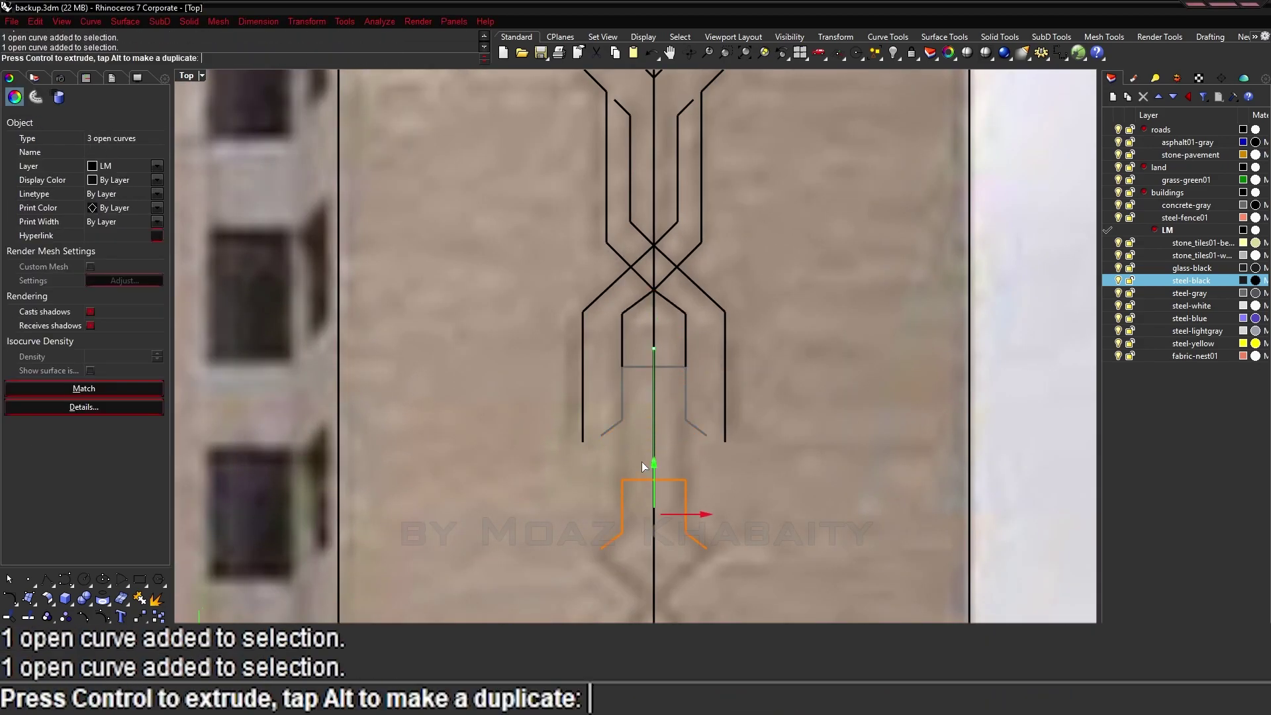
pyautogui.press('Return')
pyautogui.click(673, 400)
# Draw a connecting line on the motif.
pyautogui.write('L')
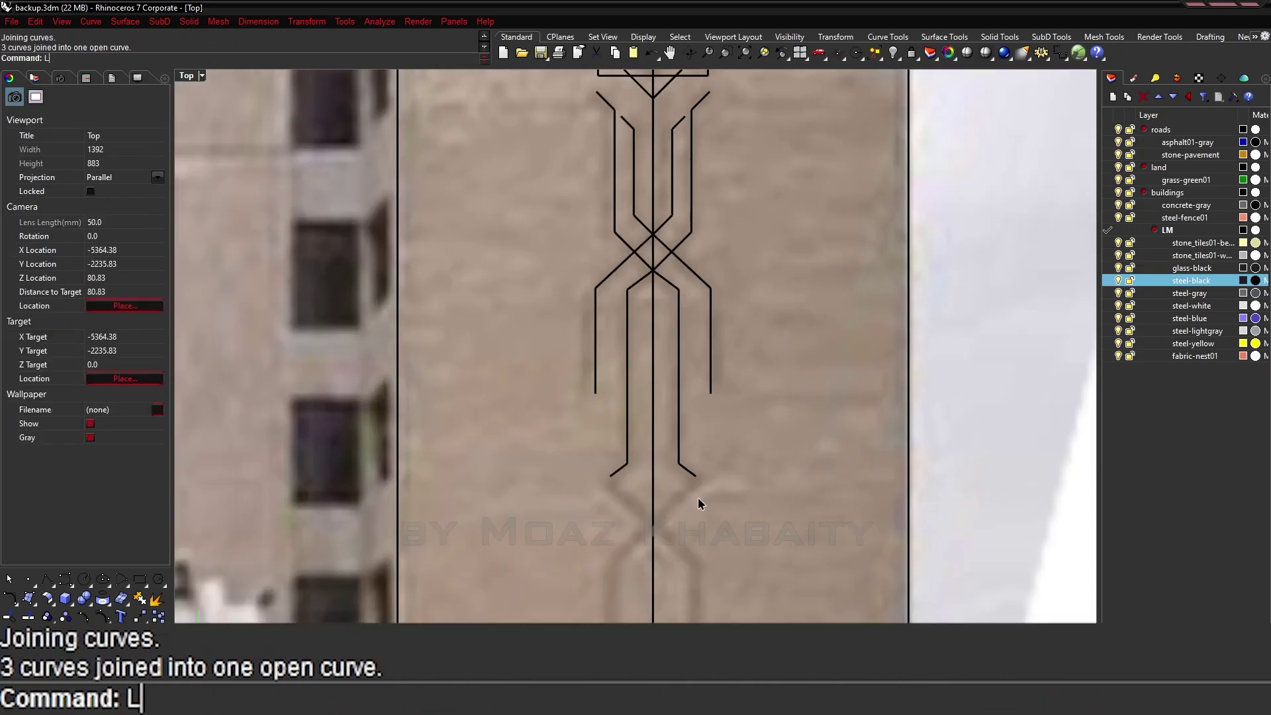
pyautogui.press('Return')
pyautogui.click(698, 497)
pyautogui.press('Return')
# Copy the selected motif further down the column.
pyautogui.write('copy')
pyautogui.press('Return')
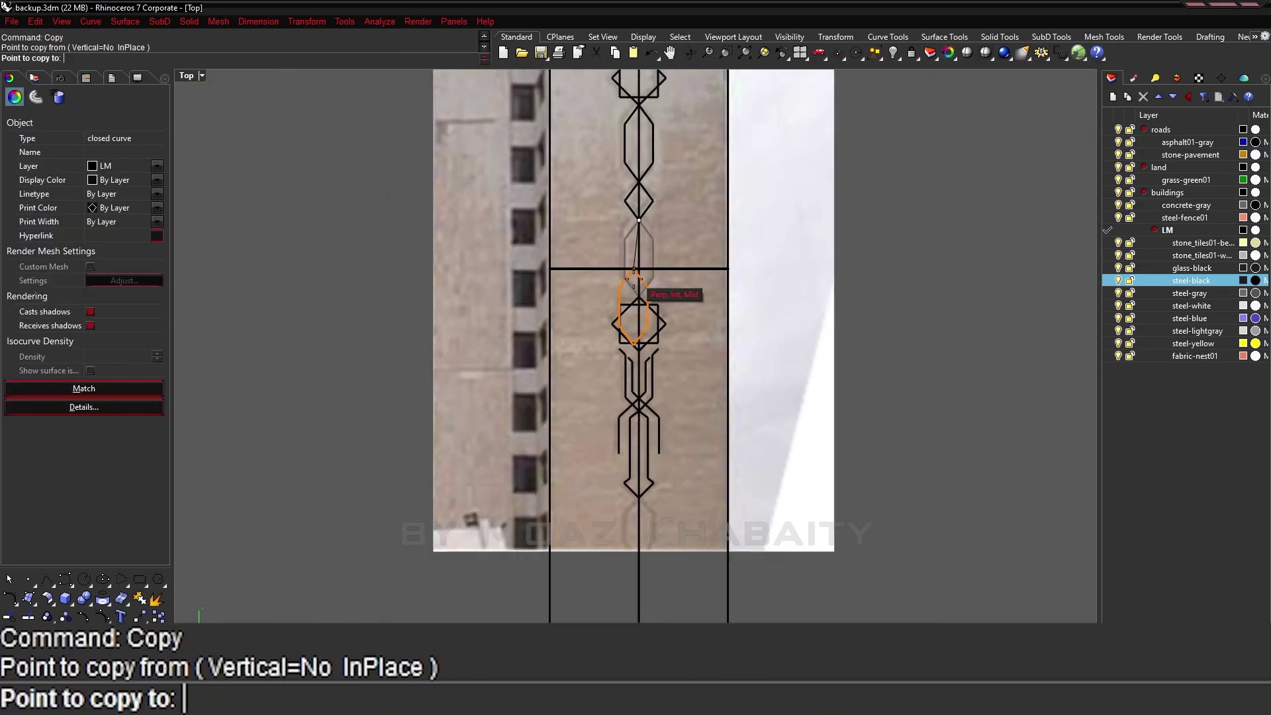
pyautogui.click(674, 228)
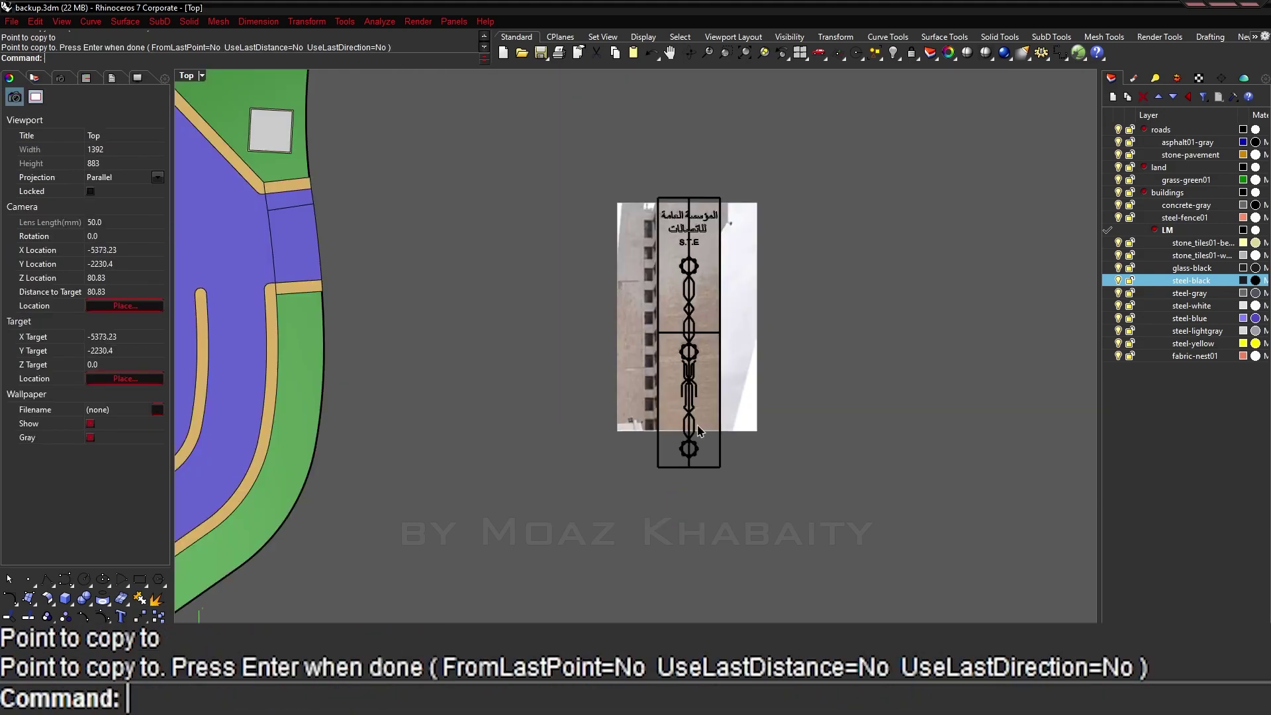
# Delete the centre guide line and reference photo, save, and run Purge.
pyautogui.click(647, 358)
pyautogui.press('Delete')
pyautogui.hotkey('ctrl', 's')
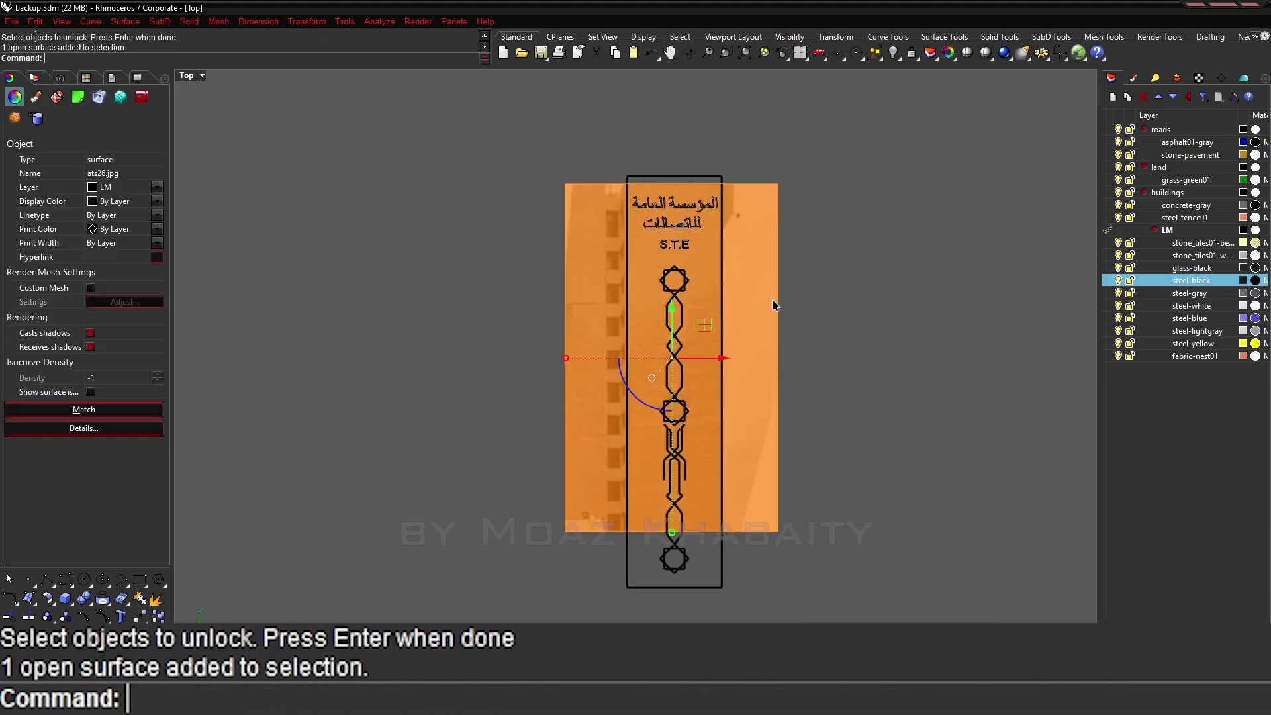
pyautogui.press('Delete')
pyautogui.write('Pu')
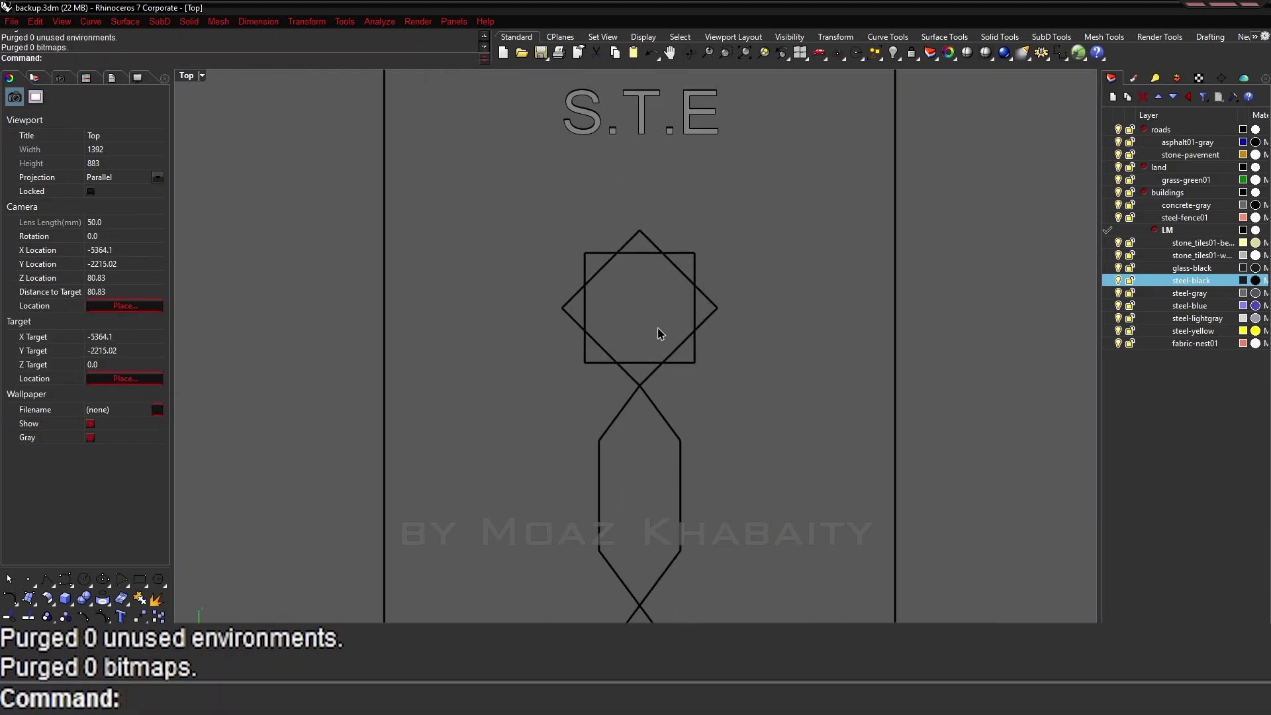
# Try offsetting the motif's square outline, then undo the offset.
pyautogui.click(714, 253)
pyautogui.write('O')
pyautogui.press('Return')
pyautogui.scroll(3, 705, 268)
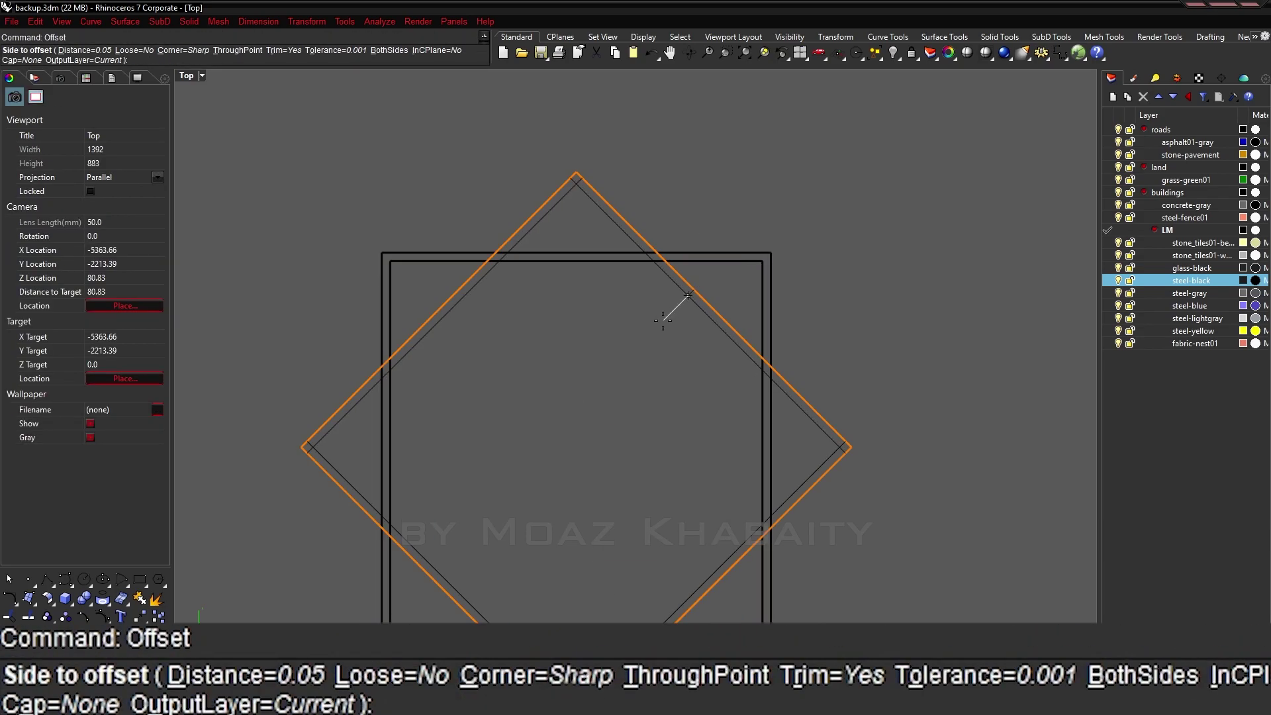
pyautogui.click(672, 307)
pyautogui.scroll(-5, 672, 307)
pyautogui.scroll(3, 653, 432)
pyautogui.hotkey('ctrl', 'z')
# Undo the last join and delete the stray curve.
pyautogui.scroll(-5, 604, 311)
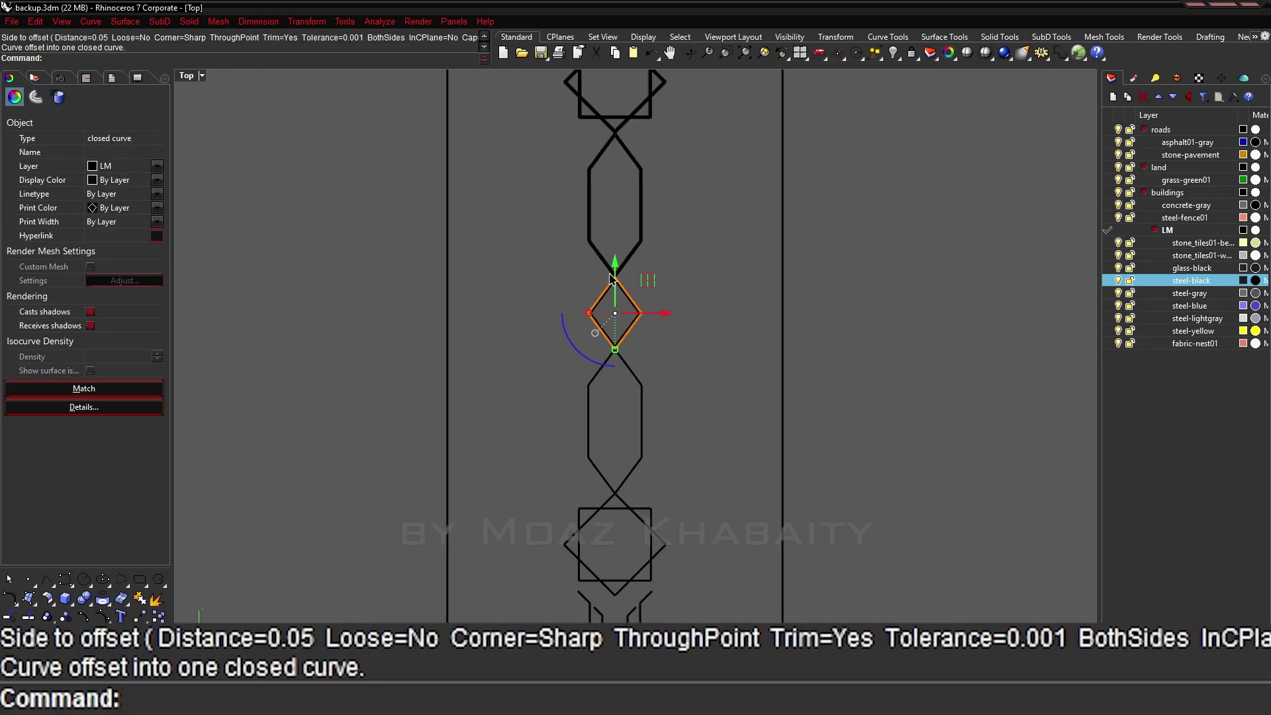
pyautogui.scroll(2, 605, 312)
pyautogui.hotkey('ctrl', 'z')
pyautogui.scroll(2, 612, 463)
pyautogui.press('Delete')
pyautogui.scroll(-3, 559, 399)
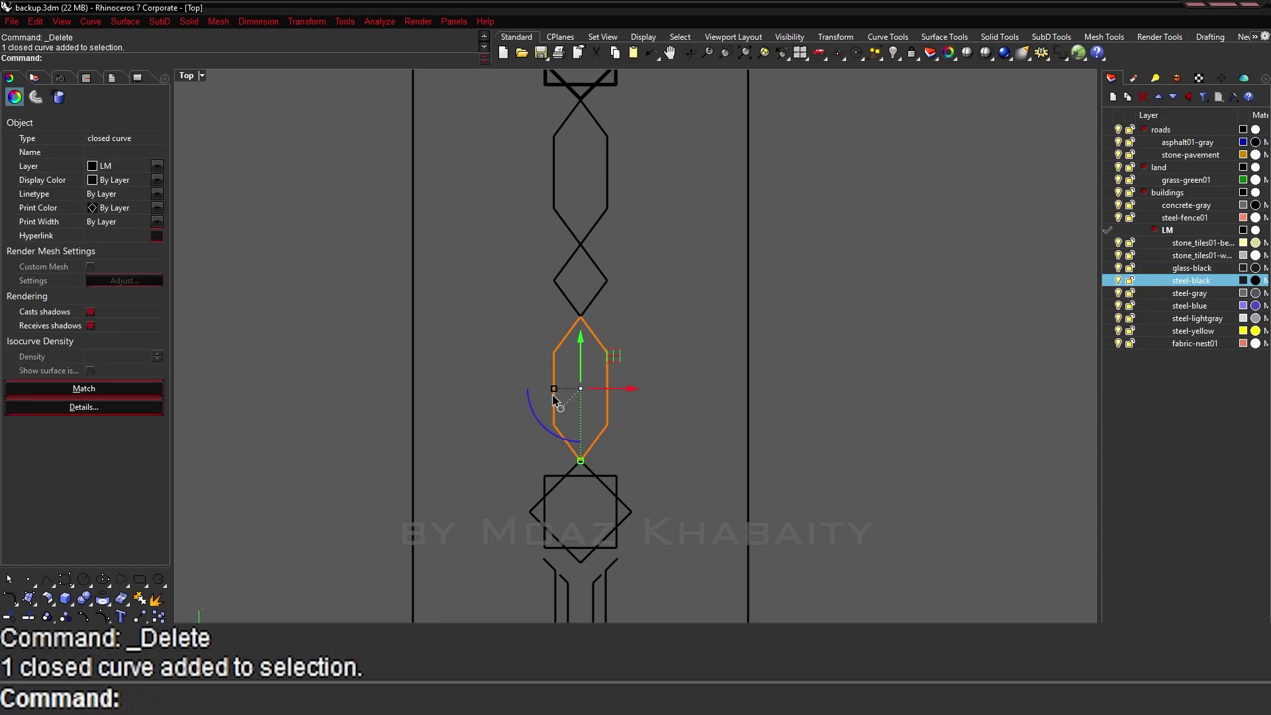
# Join three motif curves into a closed shape.
pyautogui.write('join')
pyautogui.press('Return')
pyautogui.scroll(3, 588, 472)
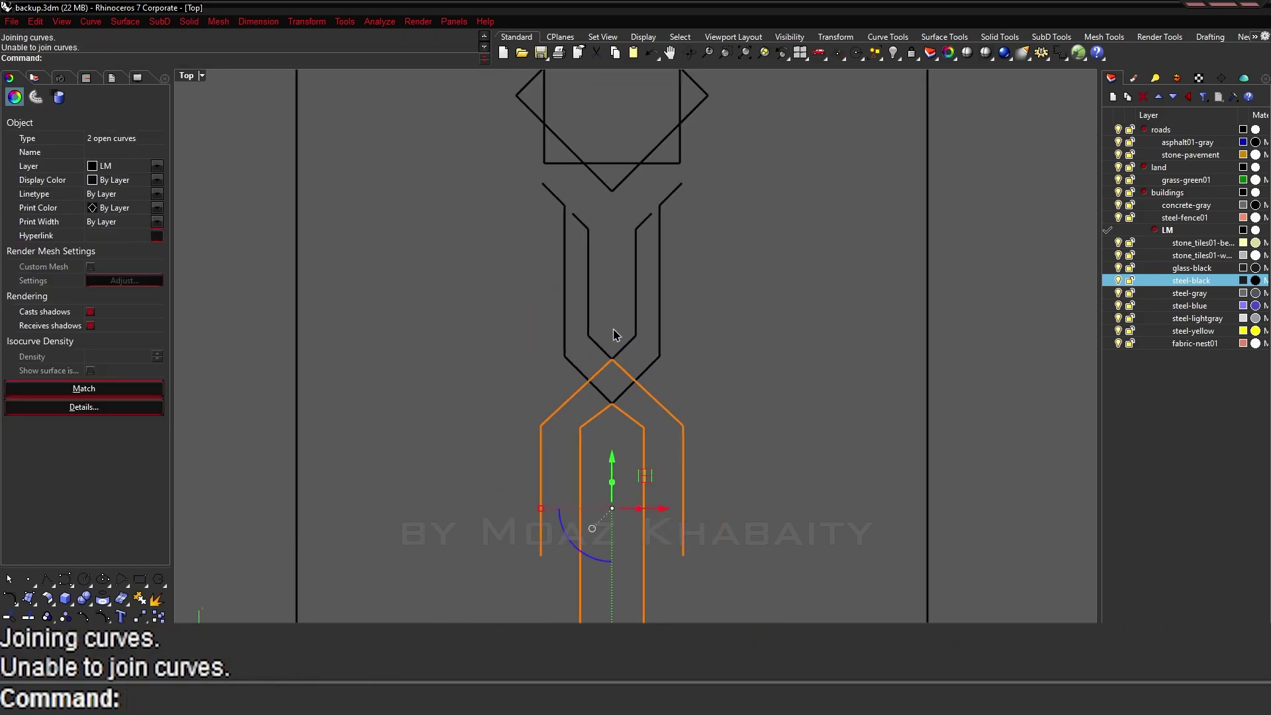
pyautogui.scroll(-3, 614, 334)
pyautogui.click(616, 445)
pyautogui.press('Return')
# Select the inner square, inner diamond and then all ornament curves.
pyautogui.scroll(1, 550, 352)
pyautogui.keyDown('shift'); pyautogui.click(520, 308); pyautogui.keyUp('shift')
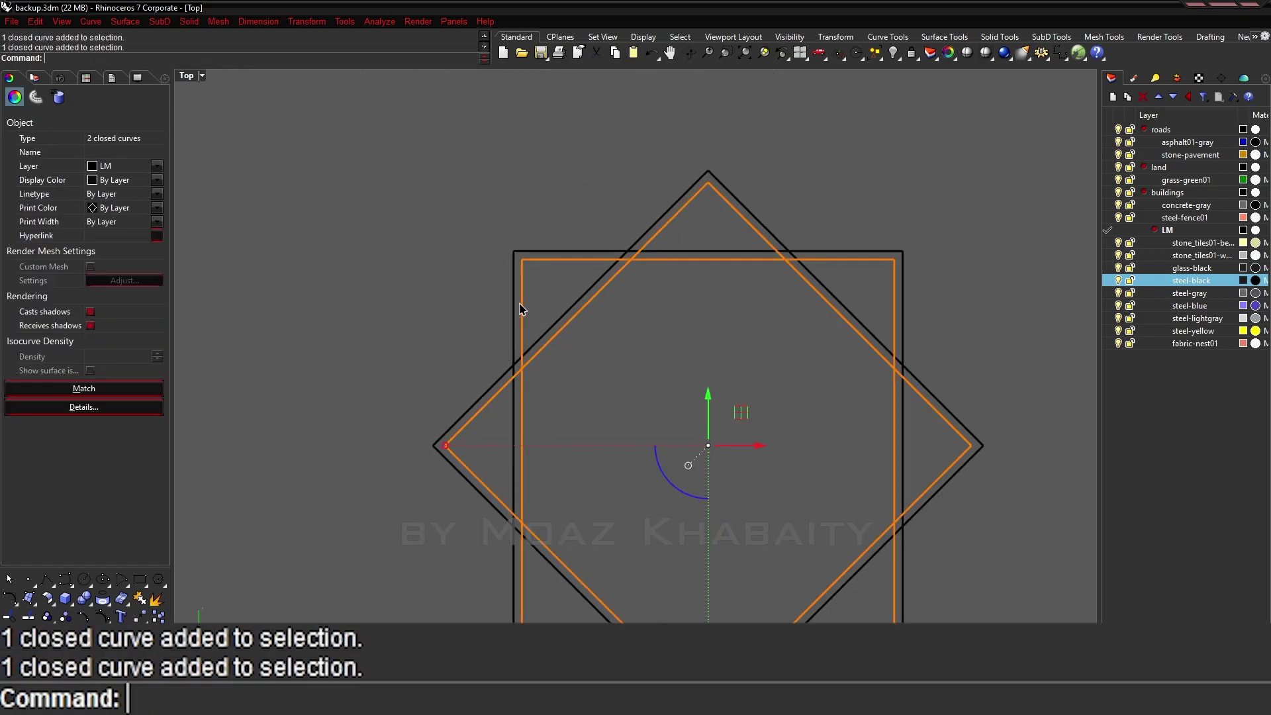
pyautogui.moveTo(357, 335); pyautogui.dragTo(799, 458)
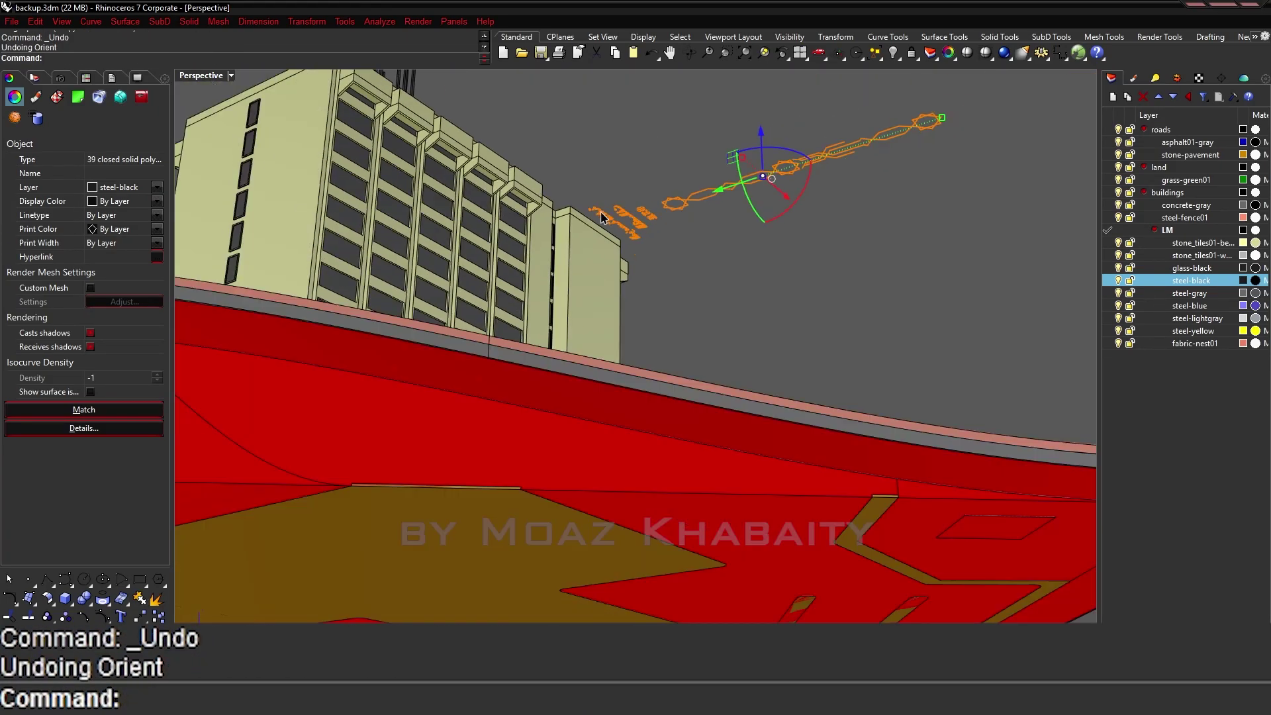
# Orient the ornament chain onto the facade below the lettering, then orbit to check it.
pyautogui.scroll(3, 610, 229)
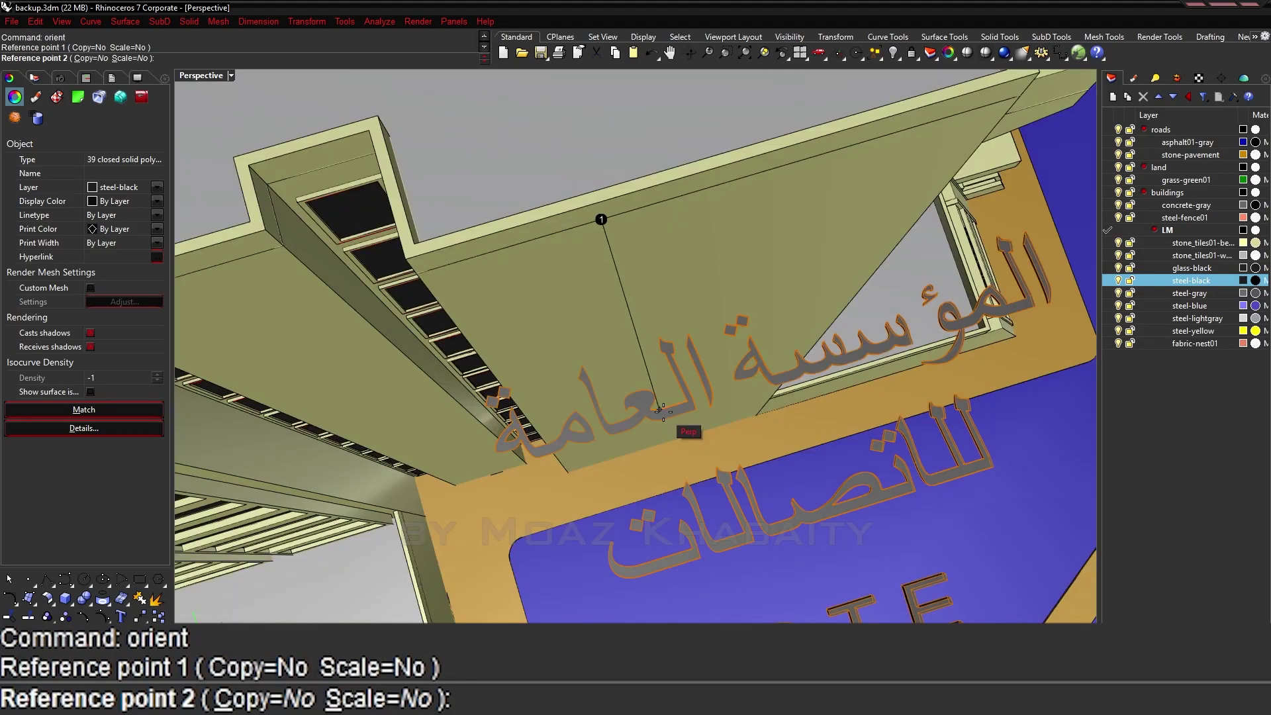
pyautogui.click(660, 381)
pyautogui.click(693, 603)
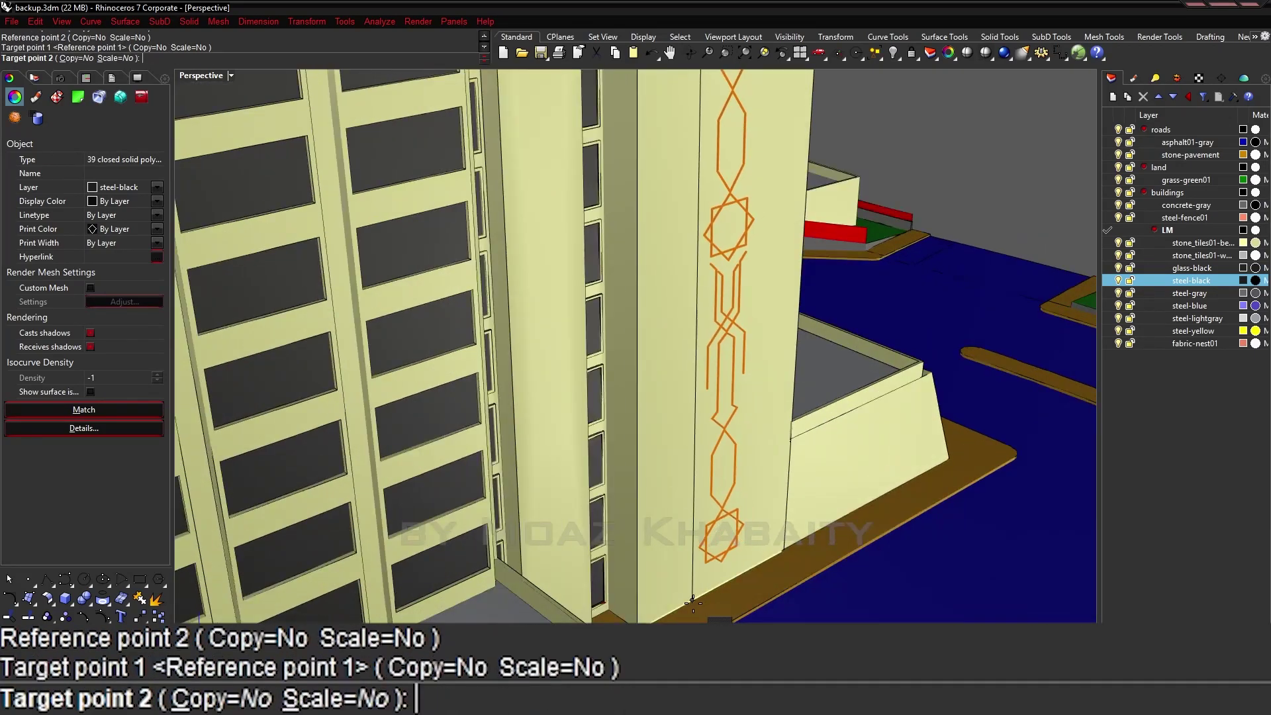
pyautogui.click(687, 604)
pyautogui.scroll(-6, 550, 272)
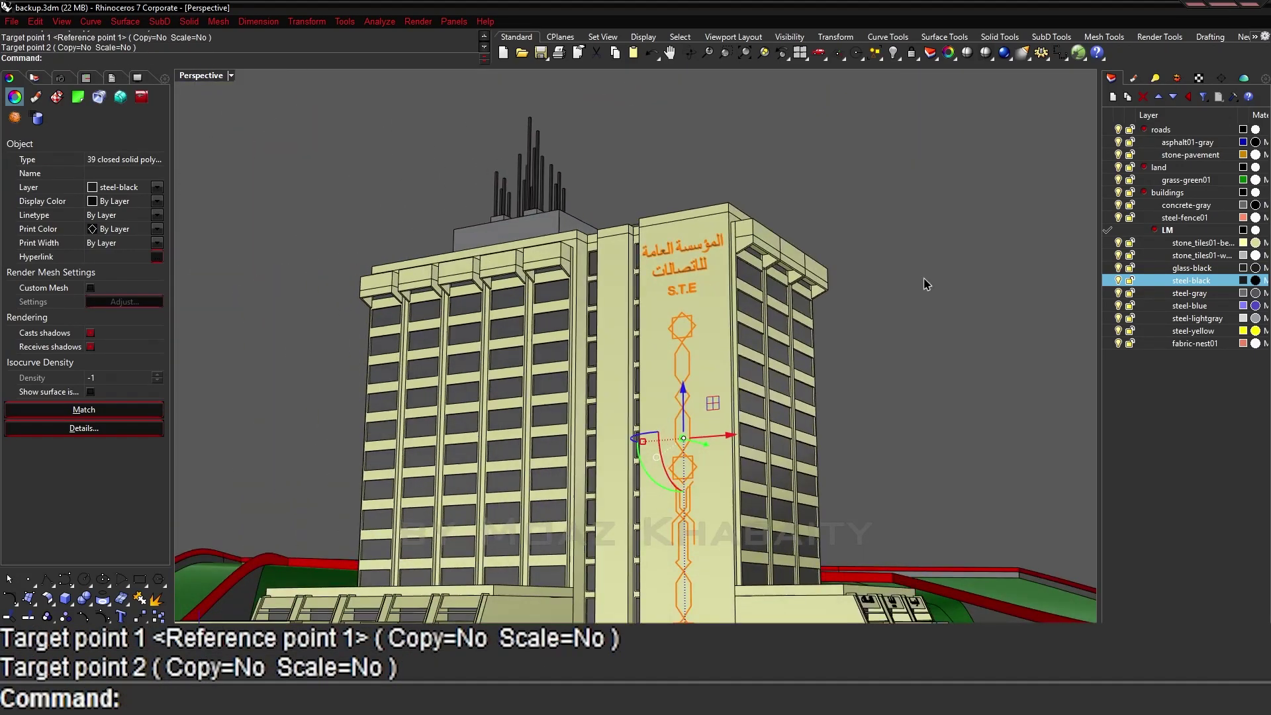
pyautogui.moveTo(749, 392); pyautogui.dragTo(768, 400, button='right')
pyautogui.scroll(5, 774, 405)
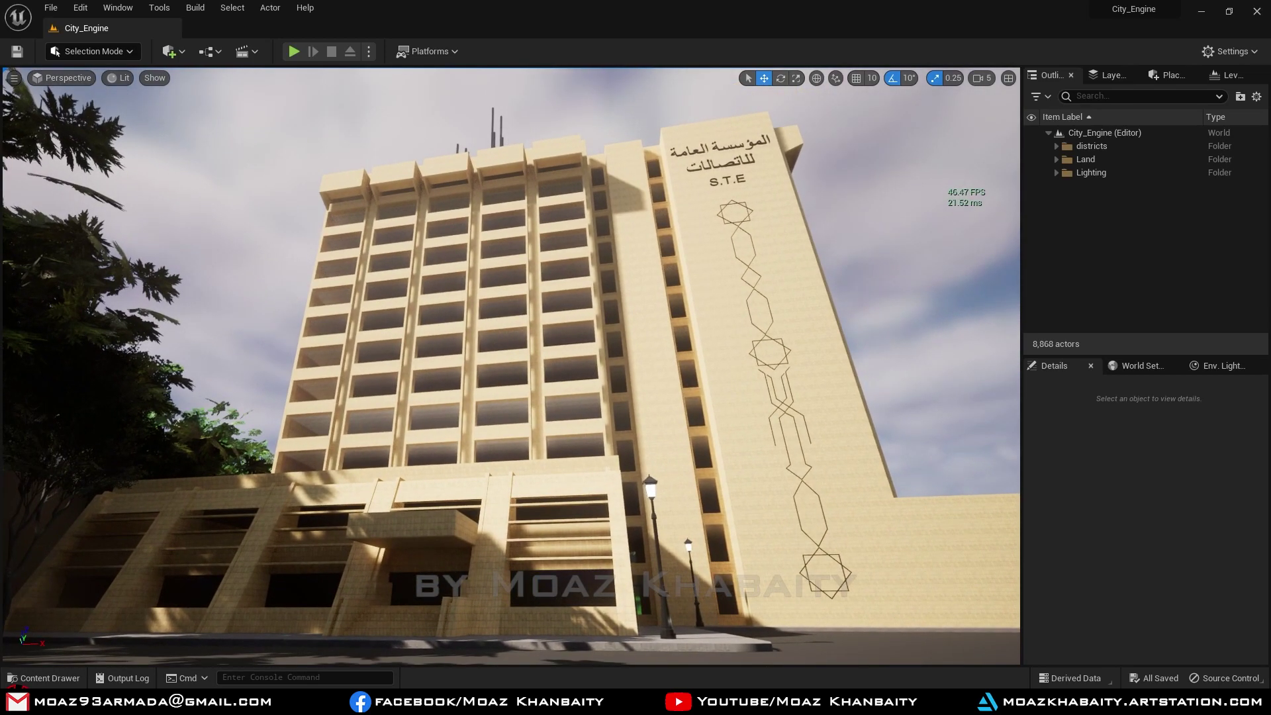
# Toggle the Content Drawer, cancel Select All, save the level, and go full-screen.
pyautogui.hotkey('ctrl', 'space')
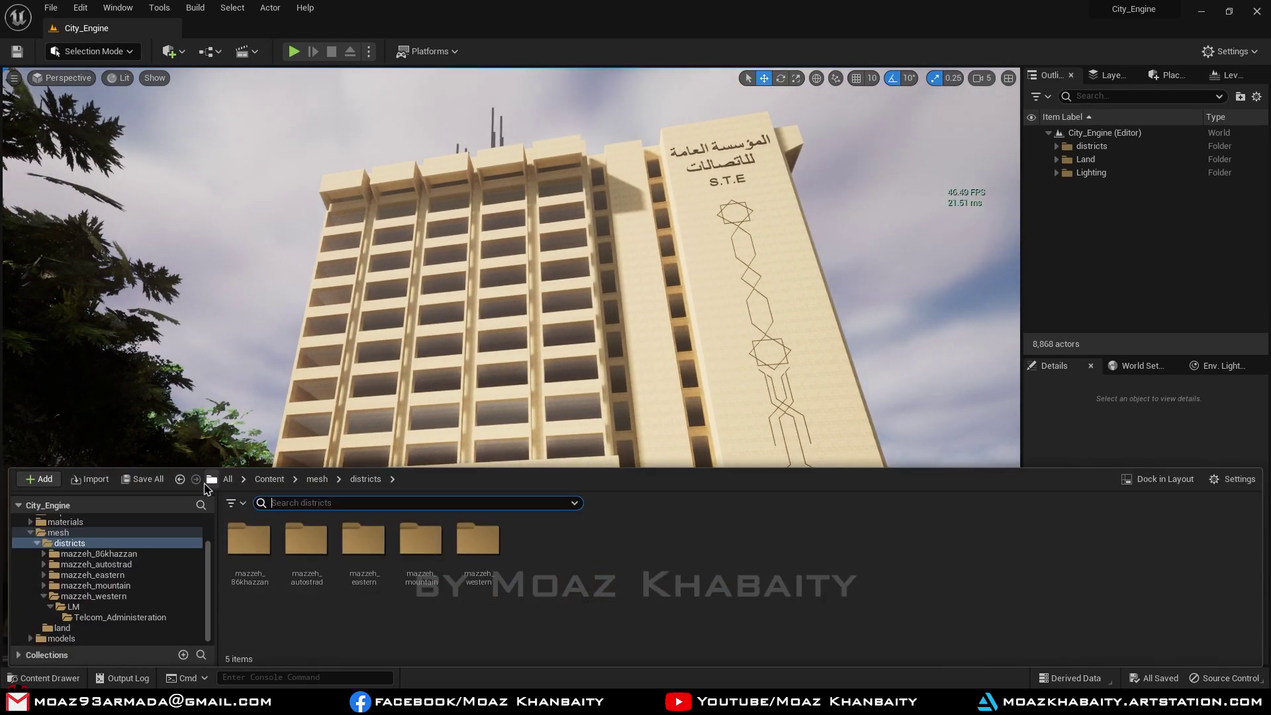
pyautogui.hotkey('ctrl', 'space')
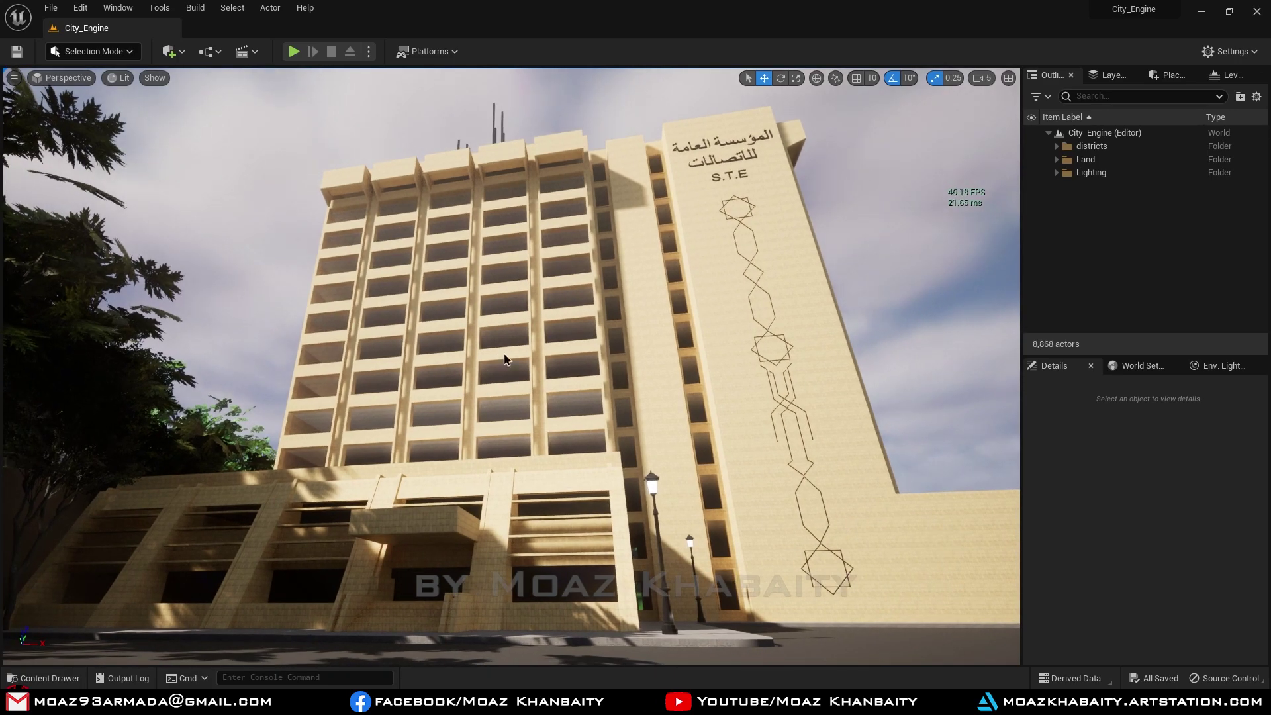
pyautogui.hotkey('ctrl', 'a')
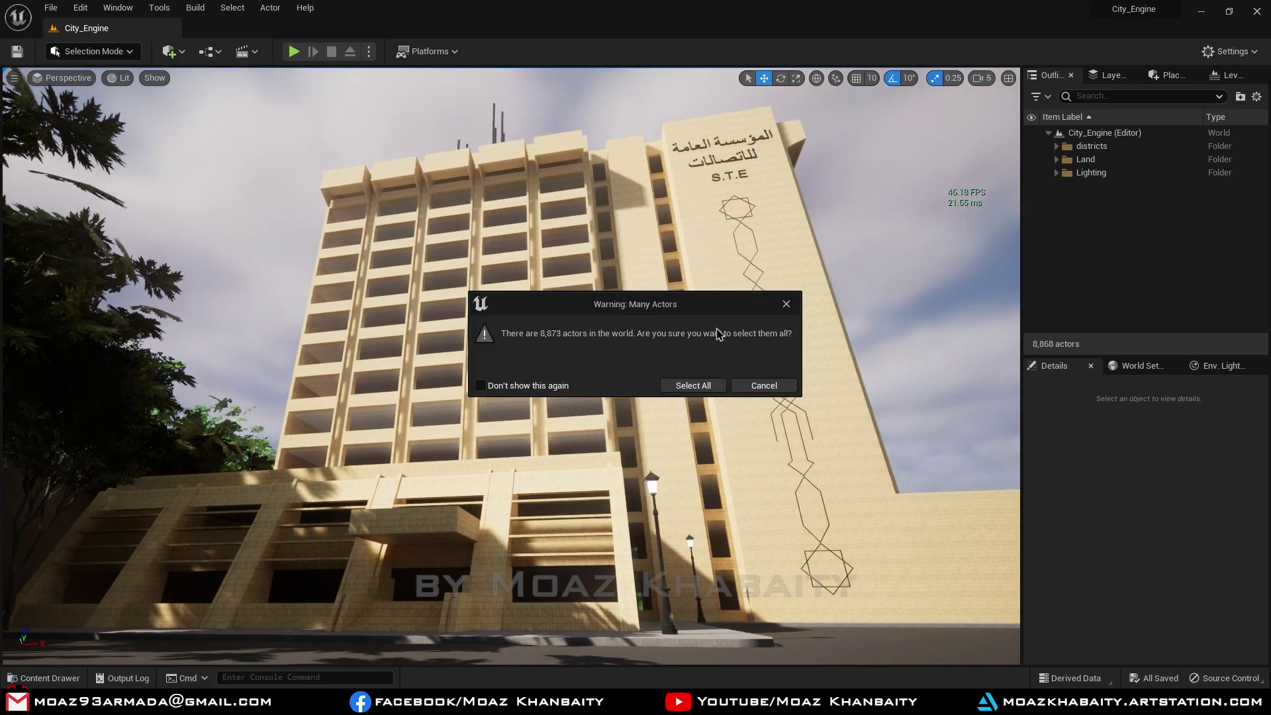
pyautogui.click(787, 304)
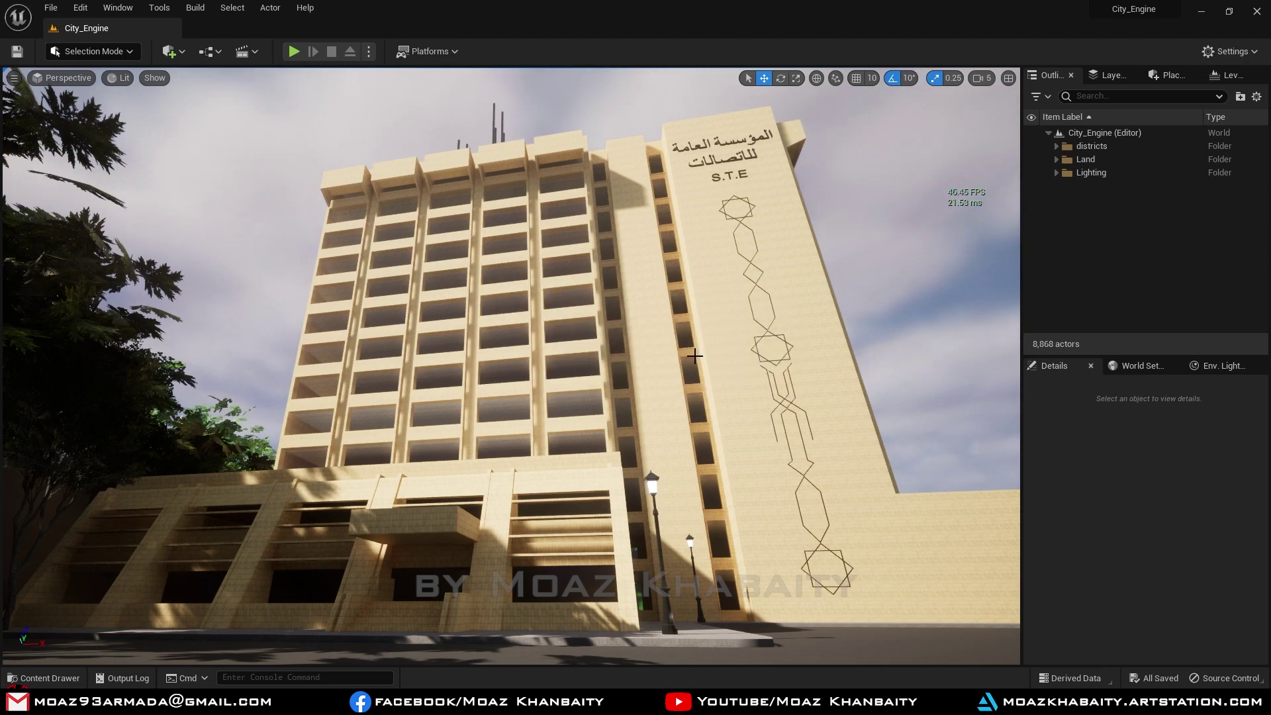
pyautogui.hotkey('ctrl', 's')
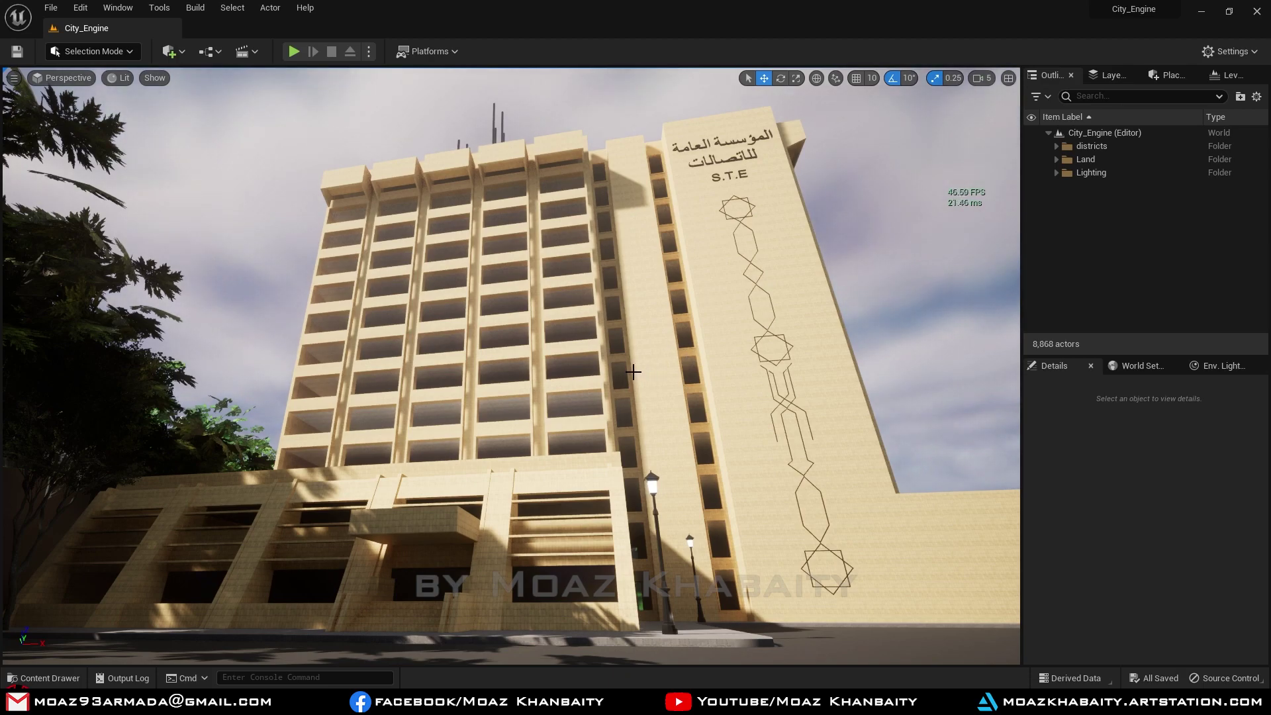
pyautogui.press('F11')
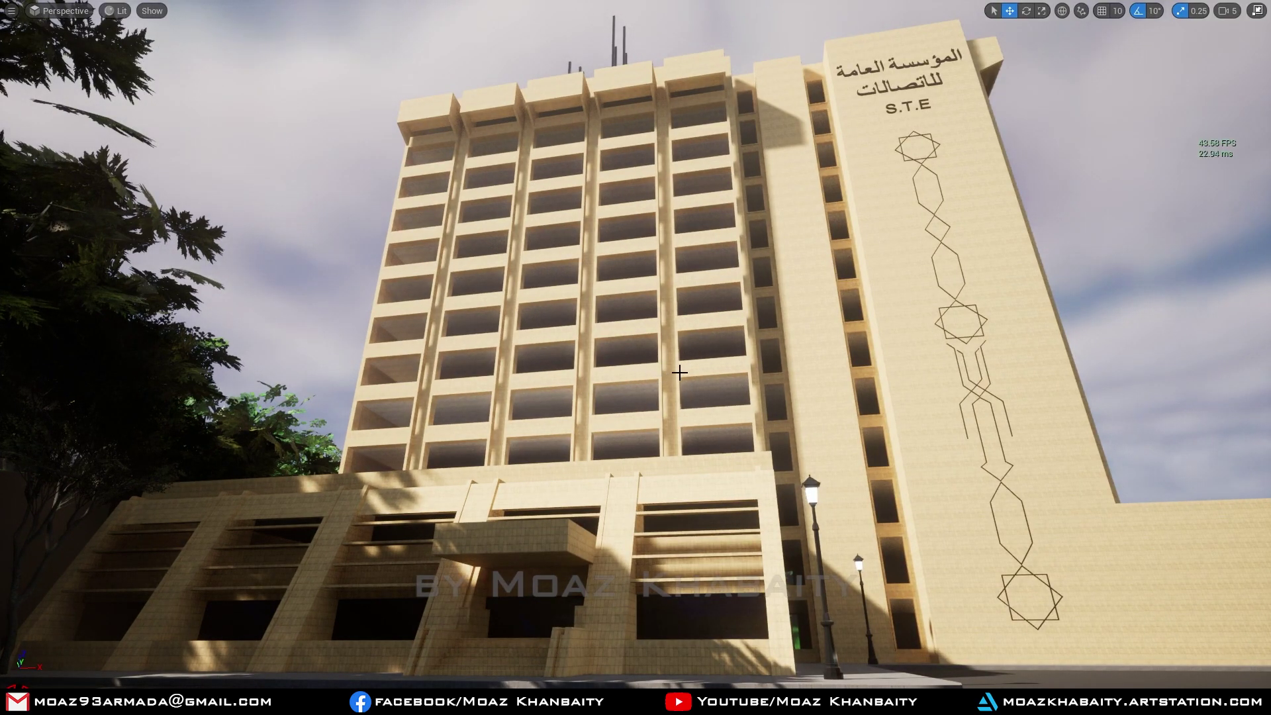
# Fly the camera across the tower facade toward the tree-lined street beside it.
pyautogui.moveTo(675, 372); pyautogui.dragTo(708, 357, button='right')
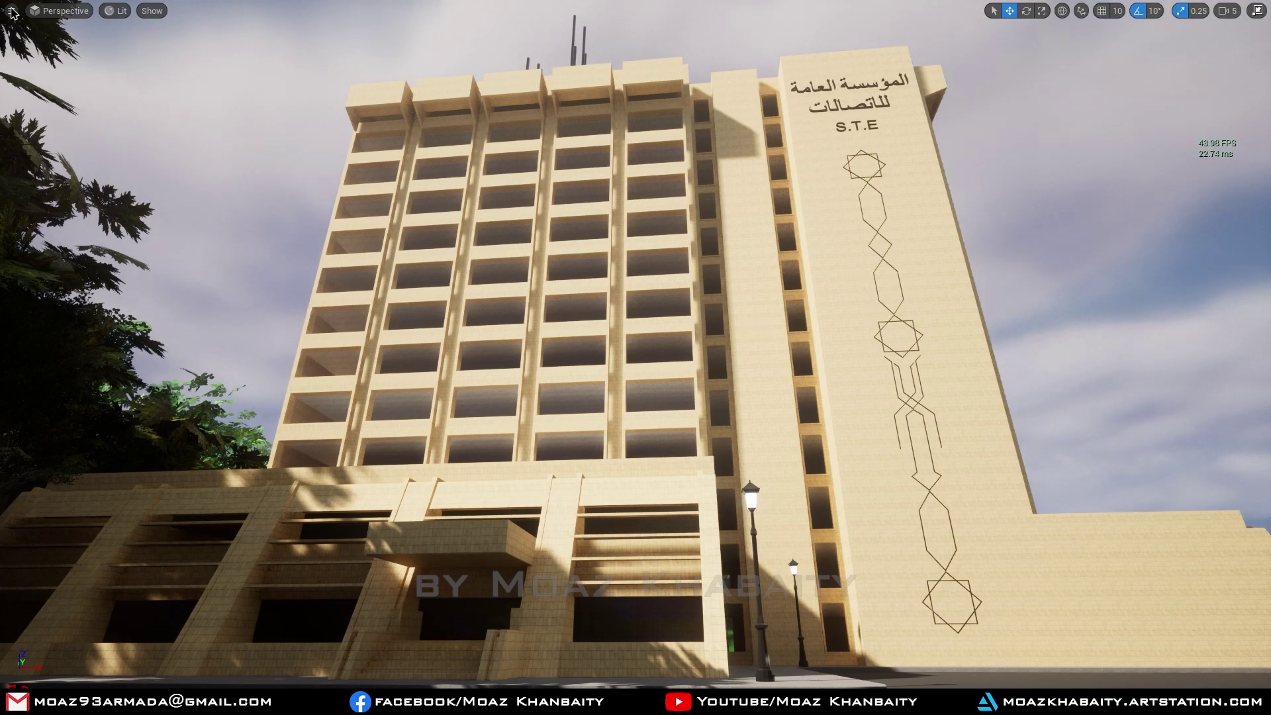
pyautogui.moveTo(13, 13); pyautogui.dragTo(13, 13, button='right')
pyautogui.moveTo(635, 358)
pyautogui.mouseDown(button='right')
pyautogui.moveTo(755, 357)
pyautogui.moveTo(529, 357)
pyautogui.moveTo(662, 358)
pyautogui.moveTo(655, 291)
pyautogui.moveTo(646, 351)
pyautogui.moveTo(655, 344)
pyautogui.moveTo(639, 357)
pyautogui.moveTo(688, 351)
pyautogui.moveTo(655, 357)
pyautogui.moveTo(669, 351)
pyautogui.mouseUp(button='right')
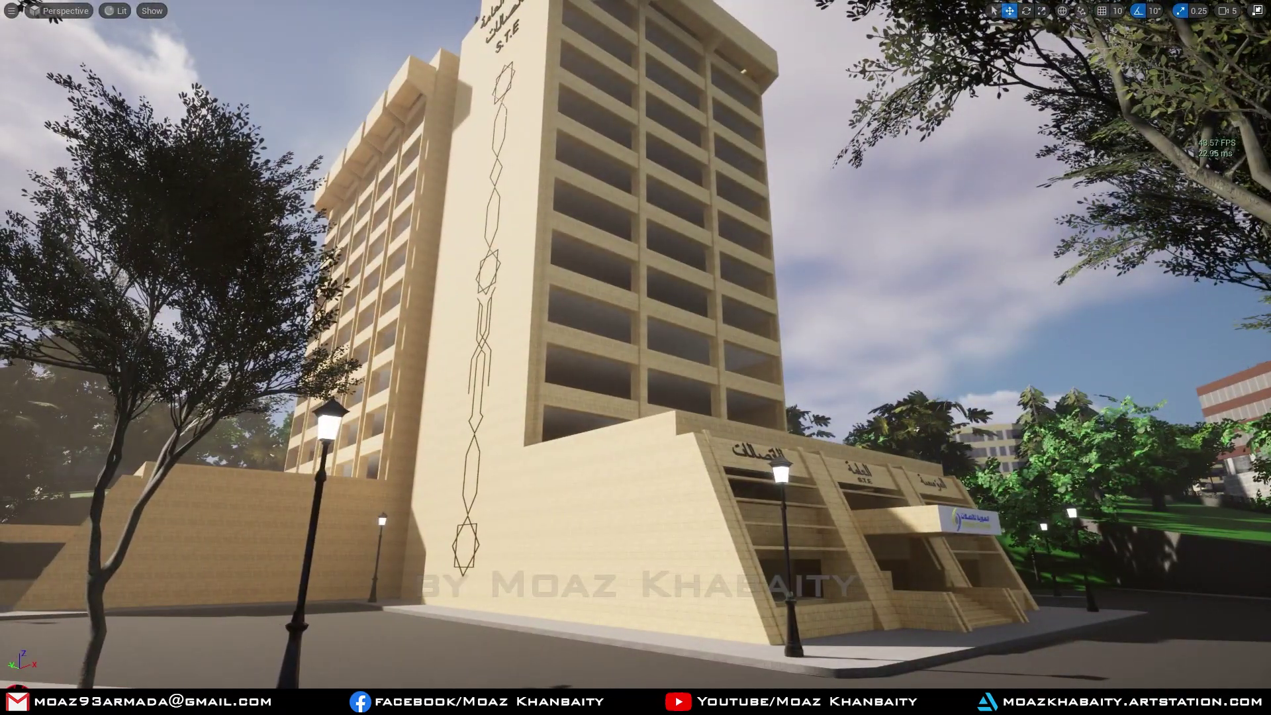